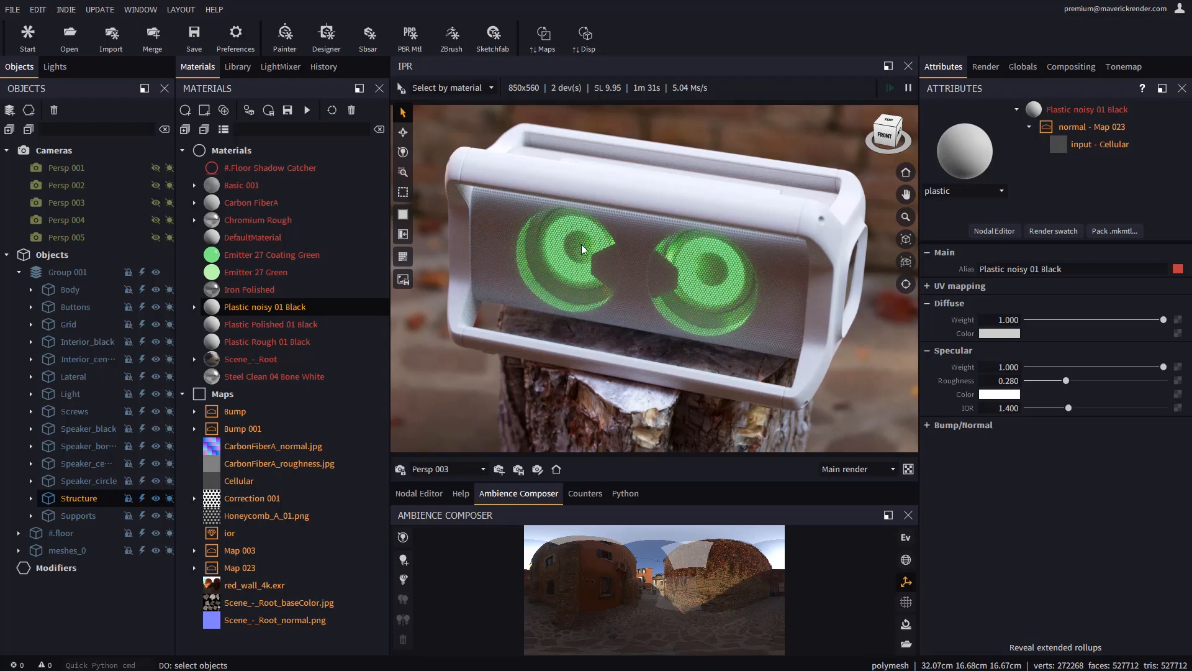
# - Examine the speaker model from the side and the LG, with_meridian and Xboom logo images in Photoshop
pyautogui.keyDown('alt'); pyautogui.moveTo(667, 270); pyautogui.dragTo(956, 301); pyautogui.keyUp('alt')
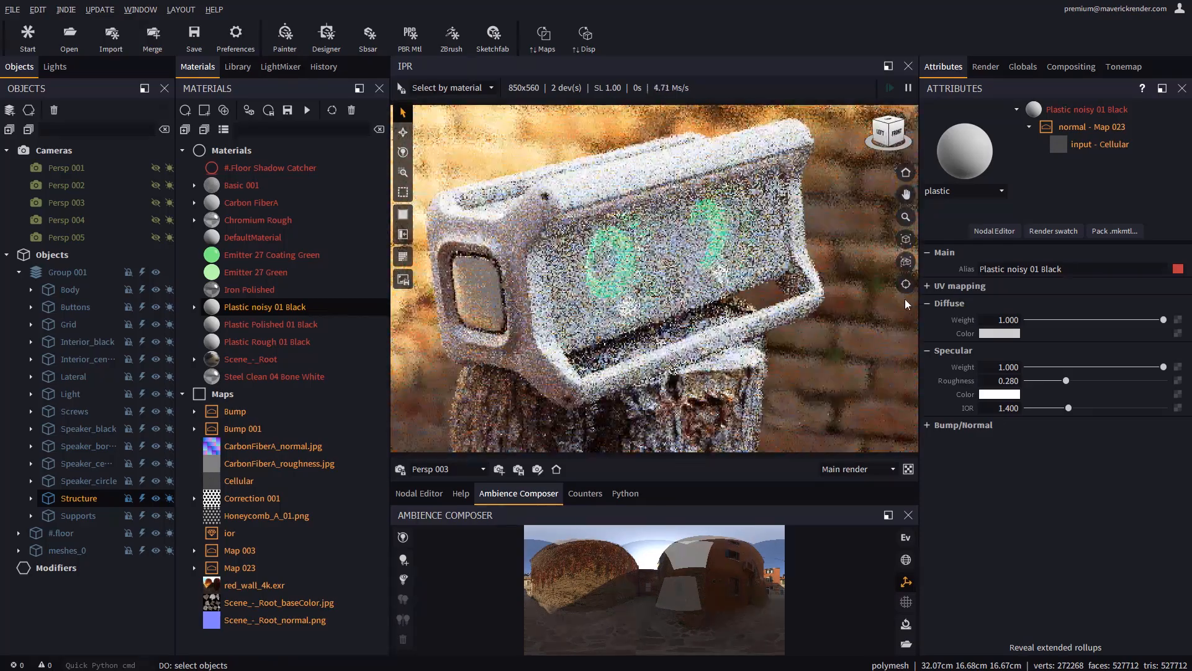
pyautogui.keyDown('alt'); pyautogui.moveTo(646, 280); pyautogui.dragTo(662, 285); pyautogui.keyUp('alt')
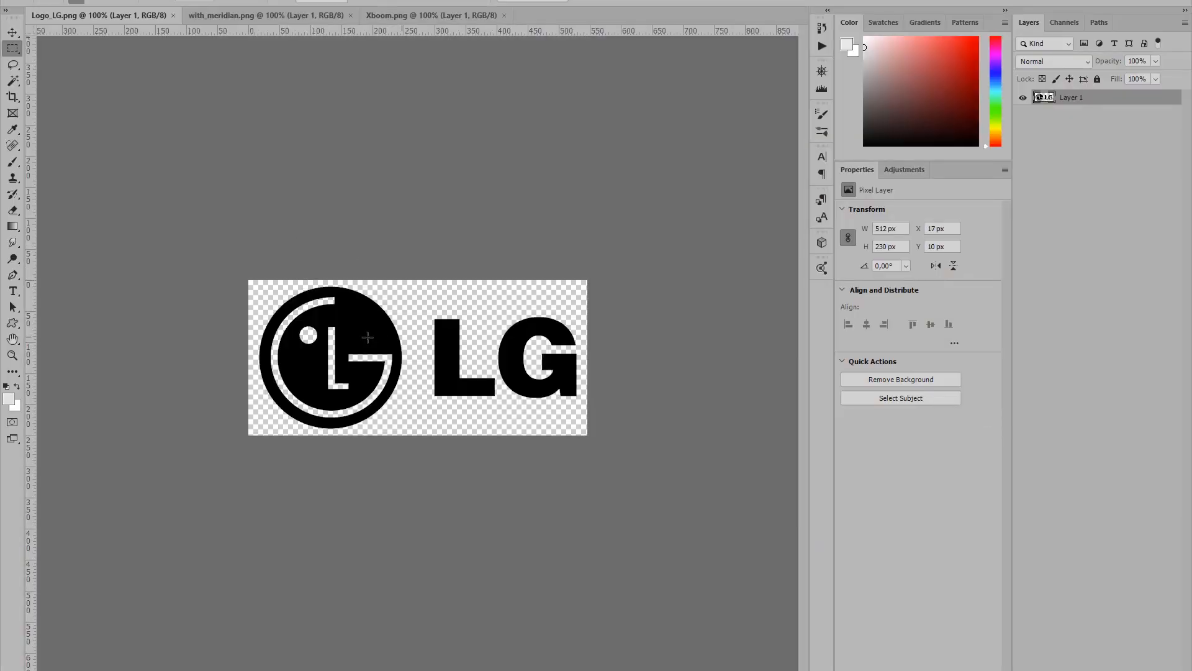
pyautogui.click(226, 16)
pyautogui.click(416, 14)
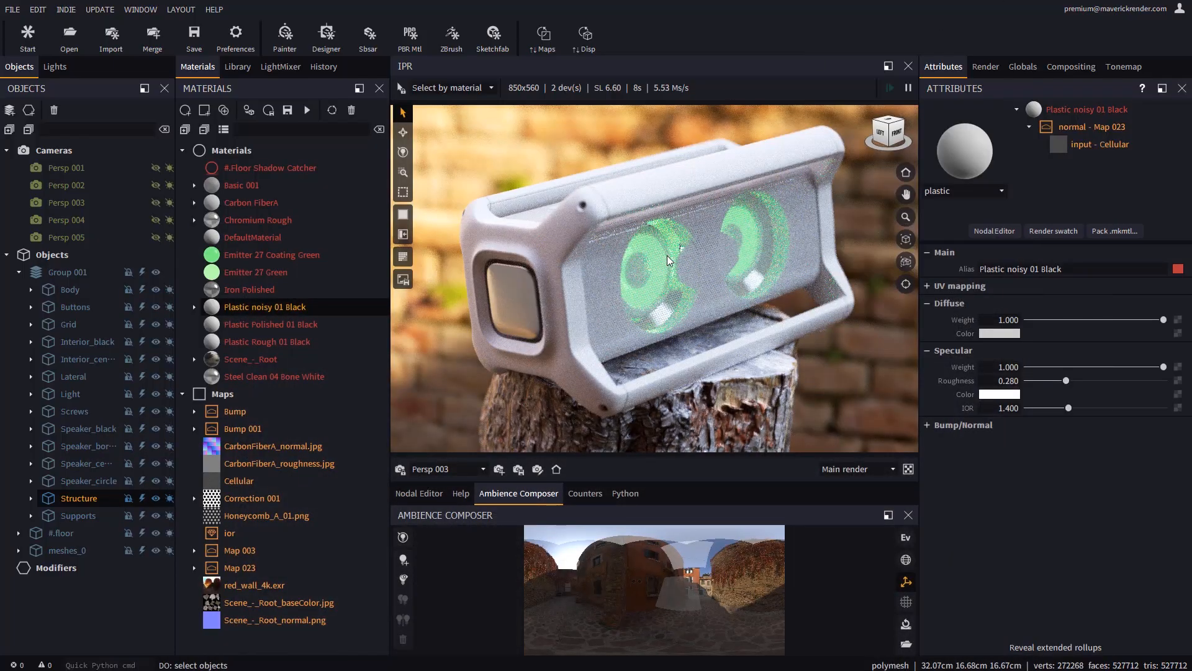
# - Disable global depth of field for a close view of the speaker's upper front bar
pyautogui.keyDown('alt'); pyautogui.moveTo(656, 268); pyautogui.dragTo(634, 329); pyautogui.keyUp('alt')
pyautogui.scroll(4, 638, 354)
pyautogui.keyDown('alt'); pyautogui.moveTo(637, 354); pyautogui.dragTo(593, 257, button='middle'); pyautogui.keyUp('alt')
pyautogui.rightClick(593, 257)
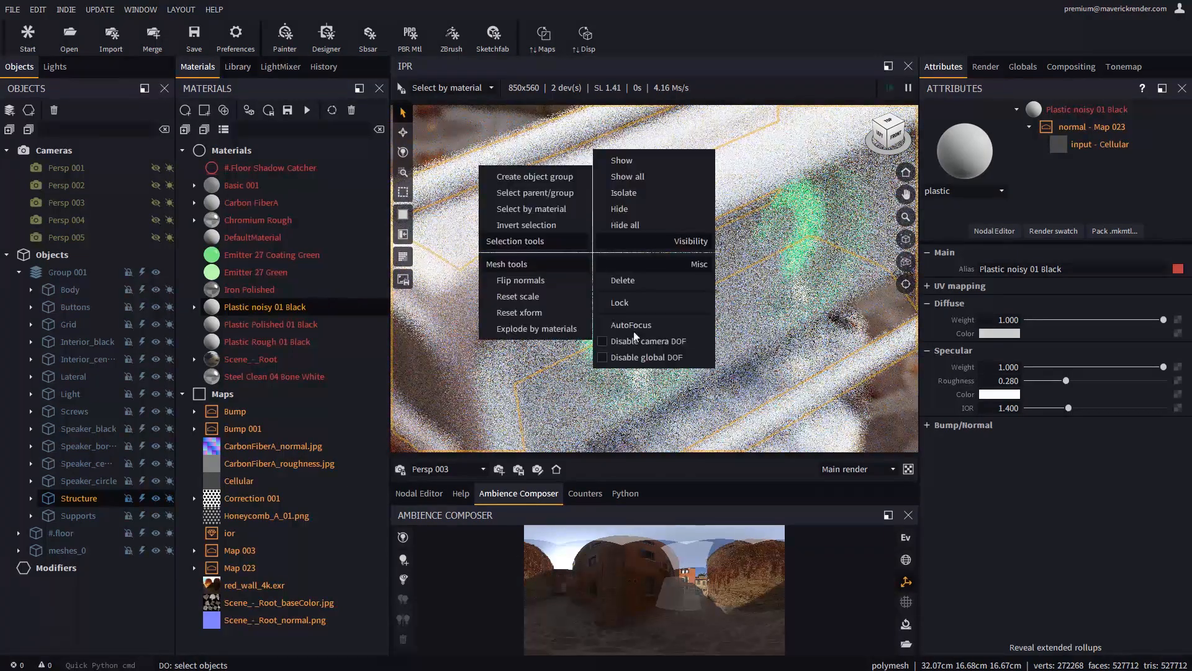
pyautogui.click(621, 356)
pyautogui.keyDown('alt'); pyautogui.moveTo(643, 323); pyautogui.dragTo(708, 327, button='middle'); pyautogui.keyUp('alt')
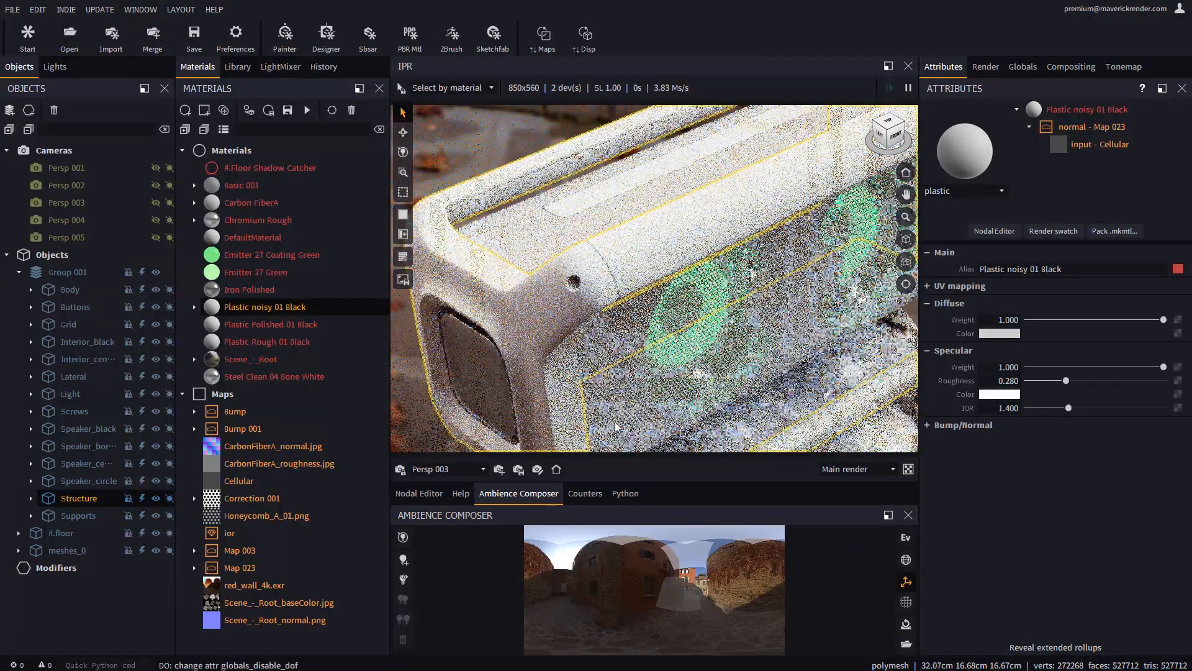
# - Add with_meridian.png from the Maps folder to the speaker's upper front bar as a sticker modifier
pyautogui.click(341, 670)
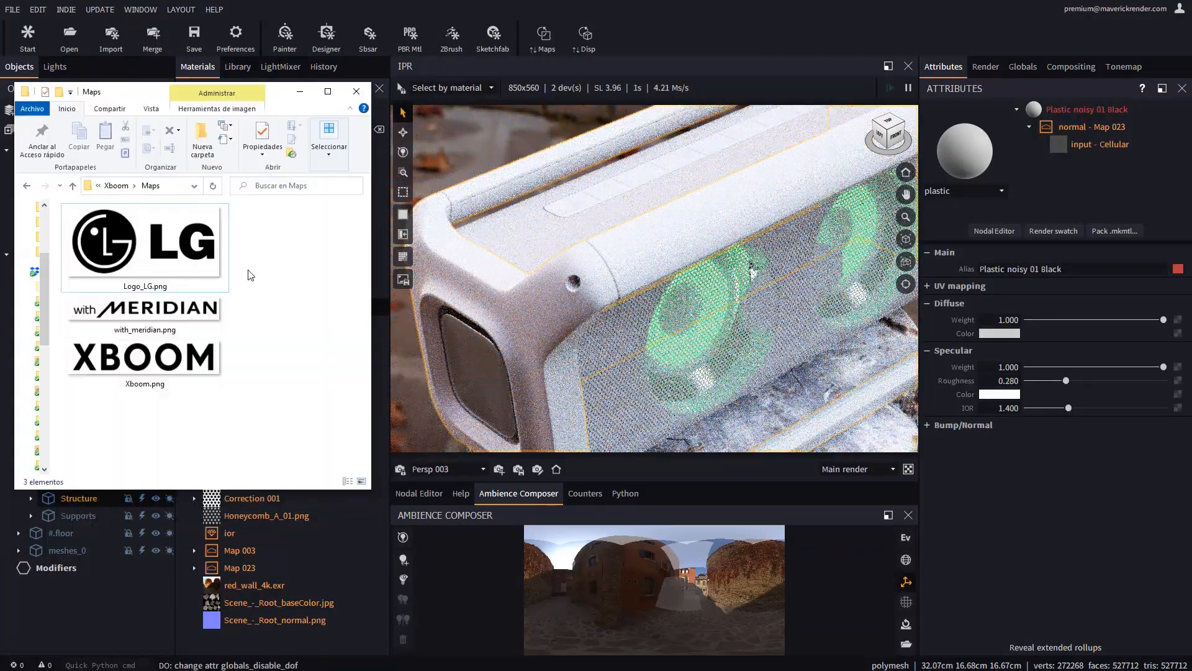
pyautogui.click(144, 311)
pyautogui.click(138, 357)
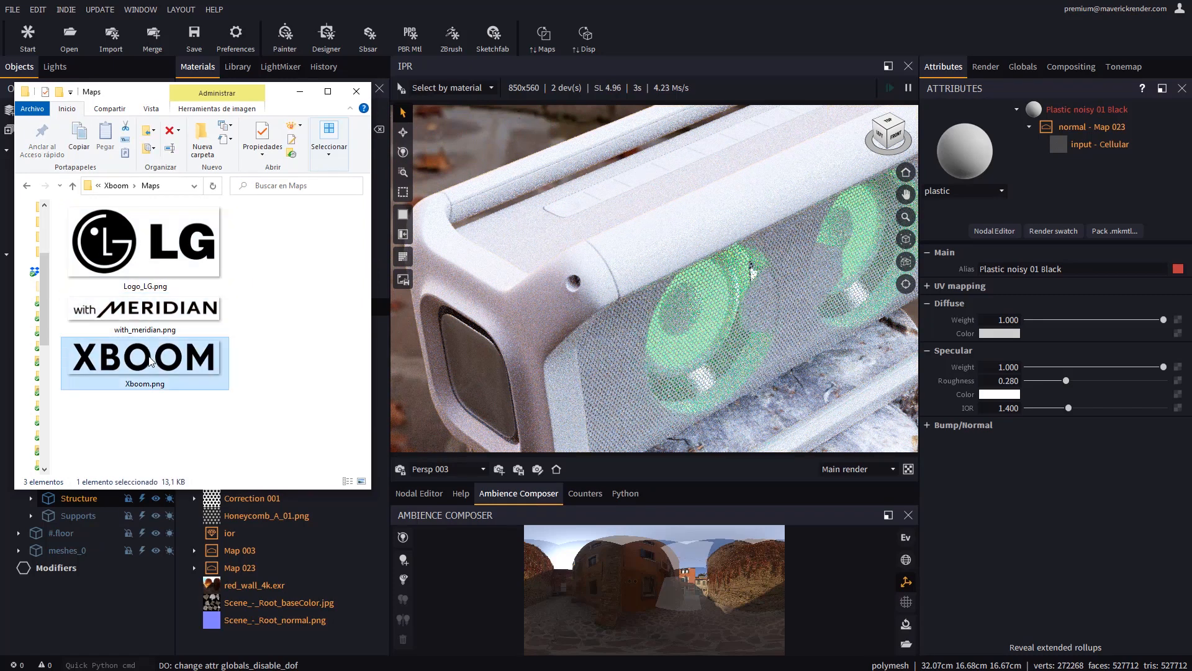
pyautogui.click(175, 312)
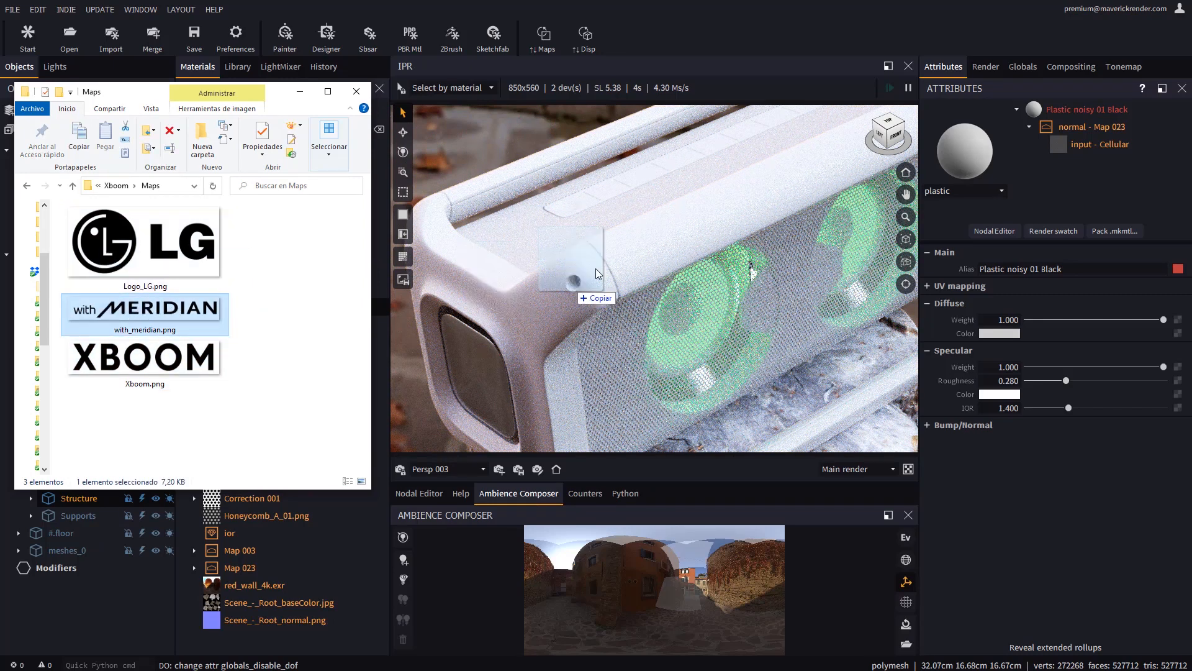
pyautogui.moveTo(670, 248); pyautogui.dragTo(670, 248)
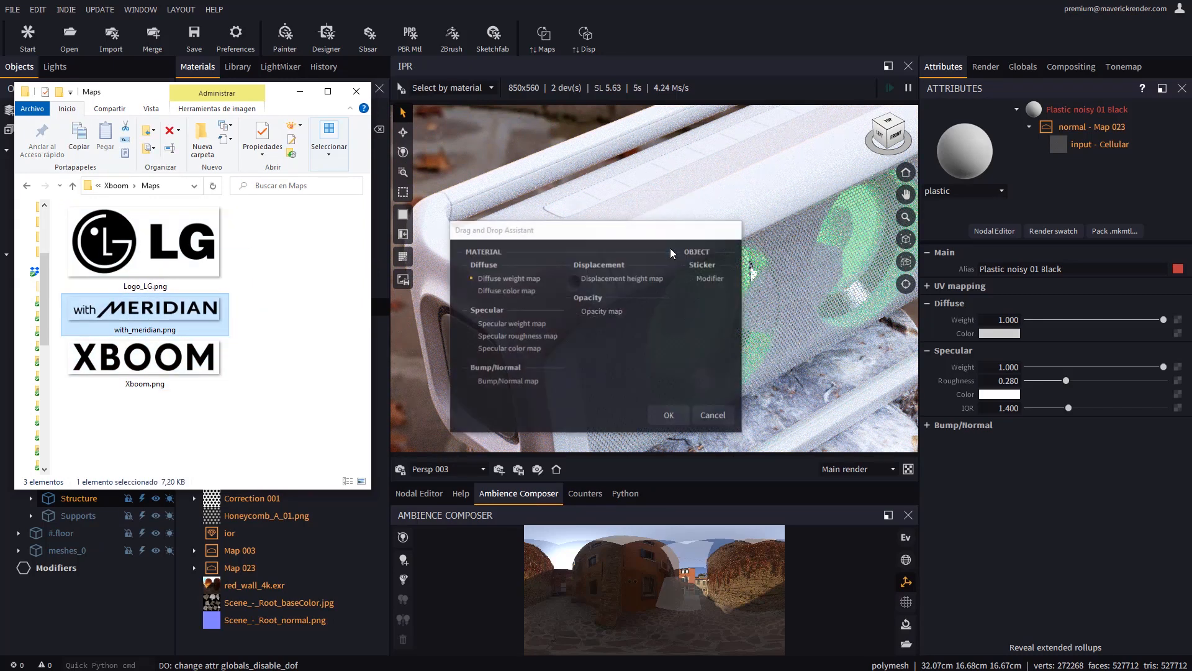
pyautogui.click(698, 278)
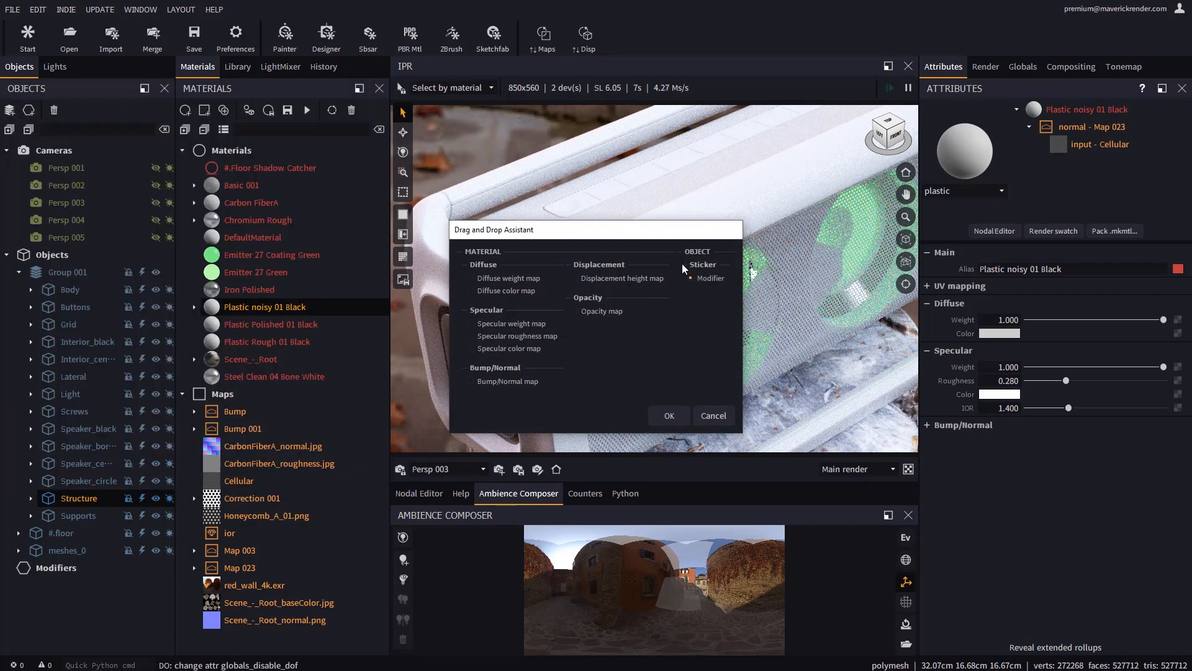
pyautogui.click(671, 414)
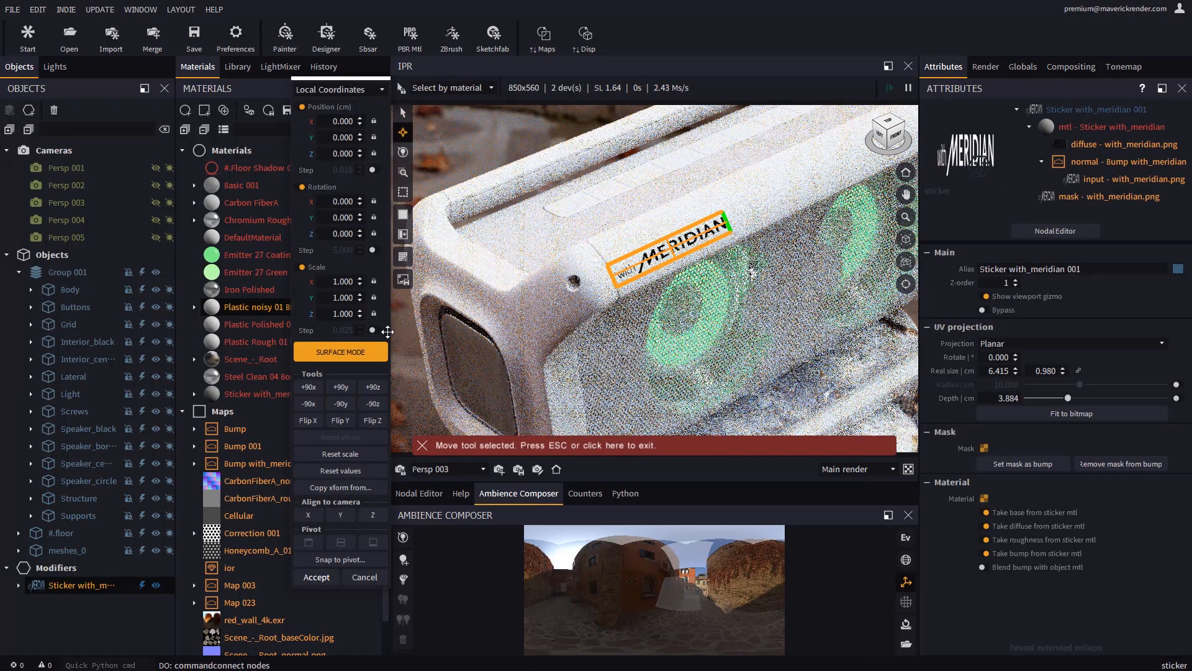
# - Link the MERIDIAN sticker's dimensions, enlarge it to about 8.215 × 1.255 cm and position it on the front bar
pyautogui.moveTo(648, 344); pyautogui.dragTo(599, 335)
pyautogui.moveTo(633, 320); pyautogui.dragTo(547, 345, button='middle')
pyautogui.scroll(2, 590, 295)
pyautogui.moveTo(590, 292); pyautogui.dragTo(608, 264)
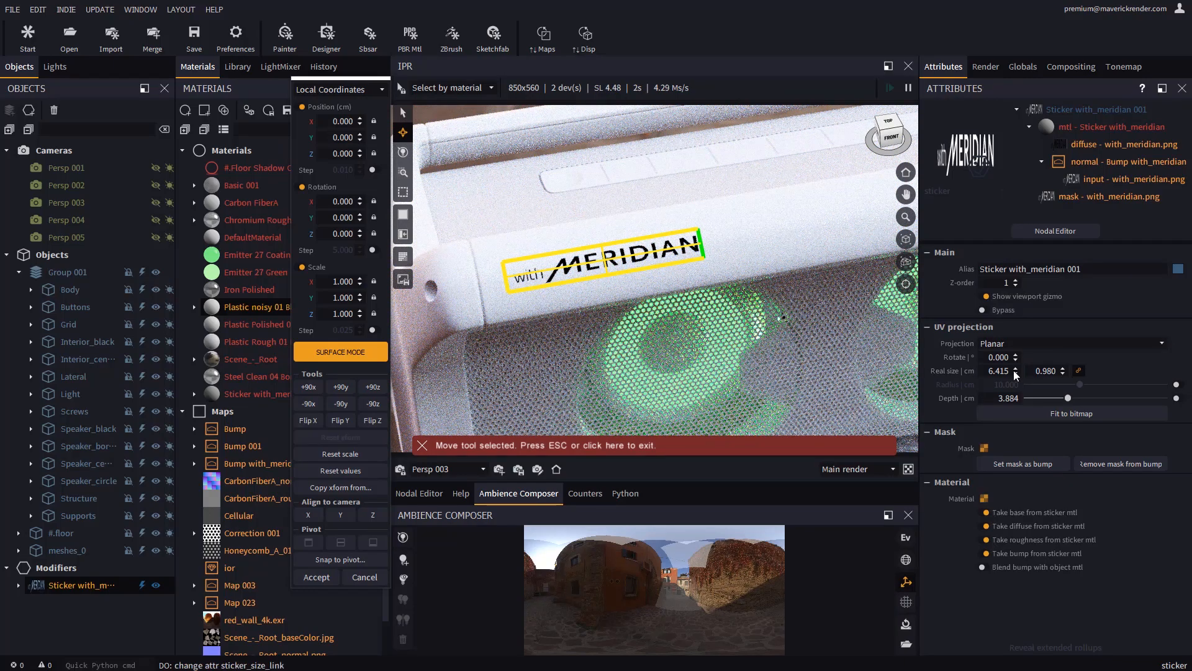
pyautogui.moveTo(1017, 372); pyautogui.dragTo(1009, 321)
pyautogui.moveTo(606, 264); pyautogui.dragTo(627, 261)
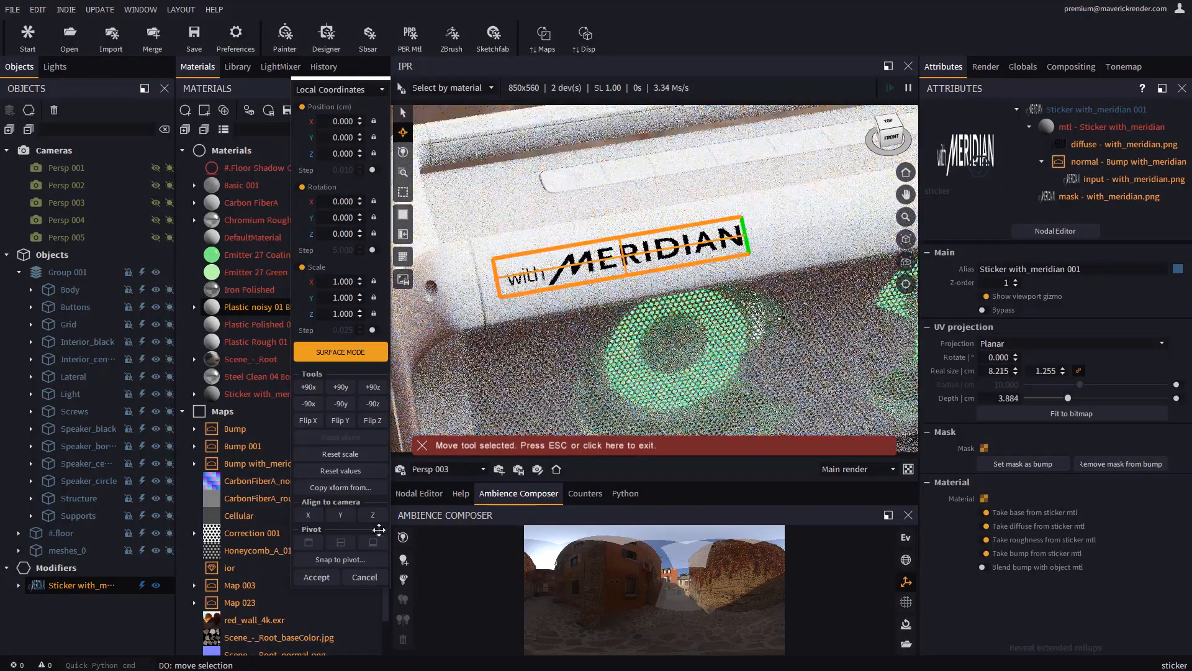
pyautogui.click(317, 576)
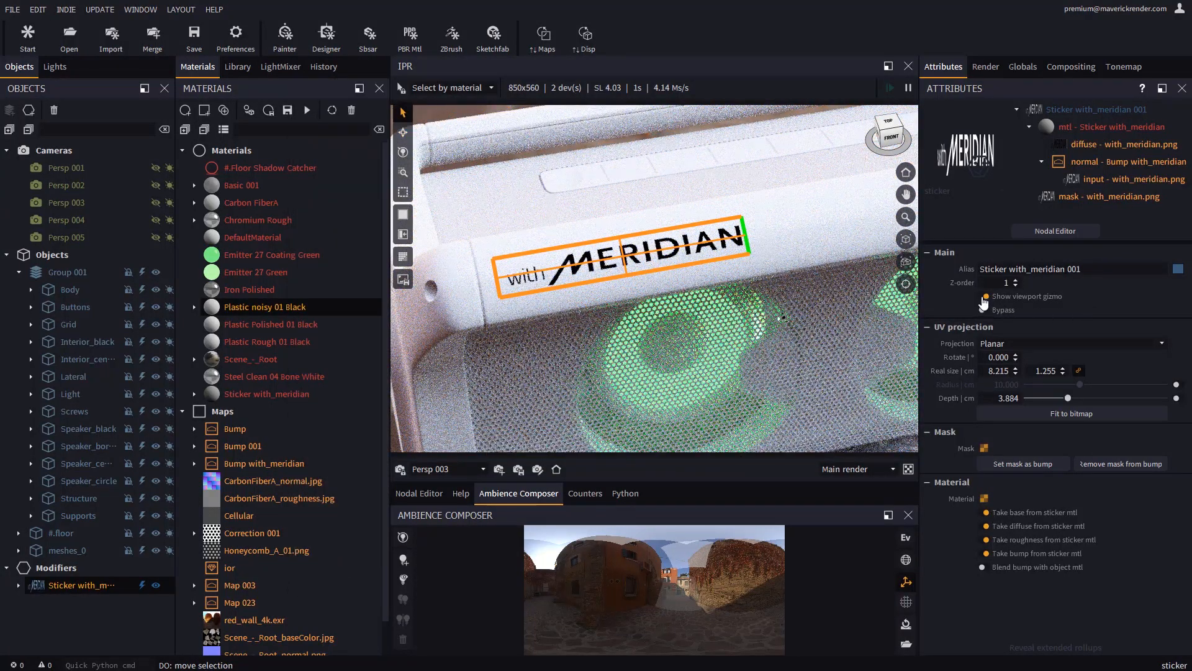
# - Hide the MERIDIAN sticker's viewport gizmo and change its material type from standard to plastic
pyautogui.keyDown('alt'); pyautogui.moveTo(566, 296); pyautogui.dragTo(600, 302); pyautogui.keyUp('alt')
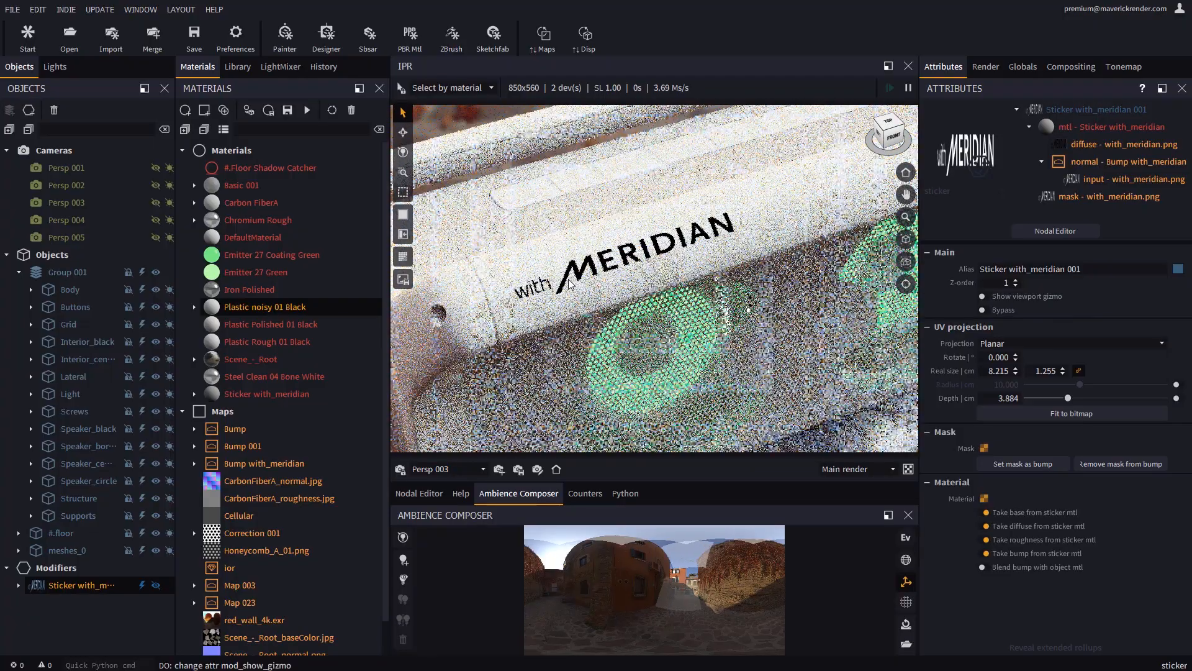
pyautogui.scroll(4, 600, 302)
pyautogui.keyDown('alt'); pyautogui.moveTo(600, 299); pyautogui.dragTo(666, 351, button='middle'); pyautogui.keyUp('alt')
pyautogui.scroll(3, 666, 350)
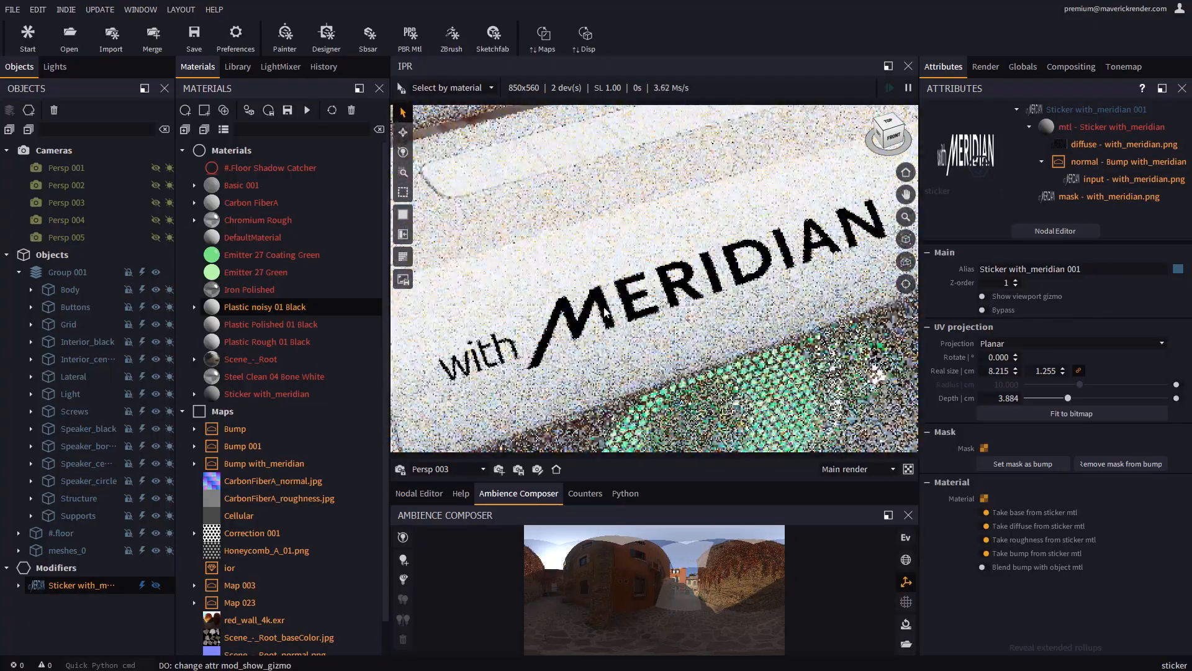
pyautogui.scroll(-1, 599, 326)
pyautogui.keyDown('alt'); pyautogui.moveTo(599, 326); pyautogui.dragTo(605, 301, button='middle'); pyautogui.keyUp('alt')
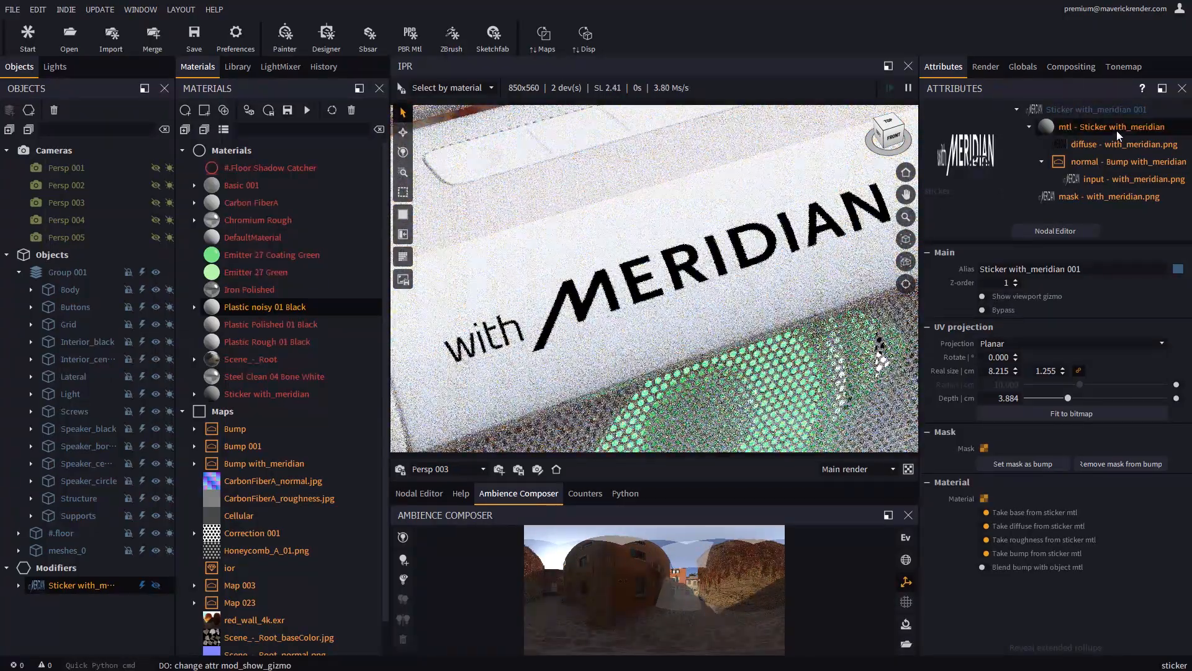
pyautogui.click(1117, 128)
pyautogui.click(950, 191)
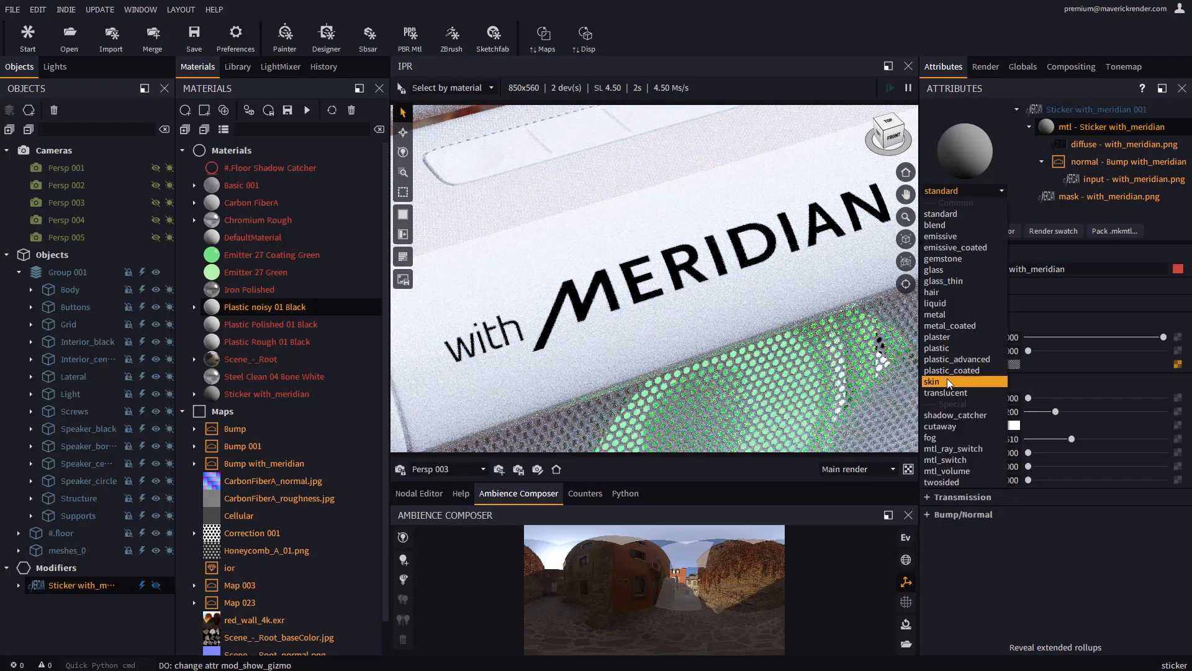
pyautogui.click(943, 348)
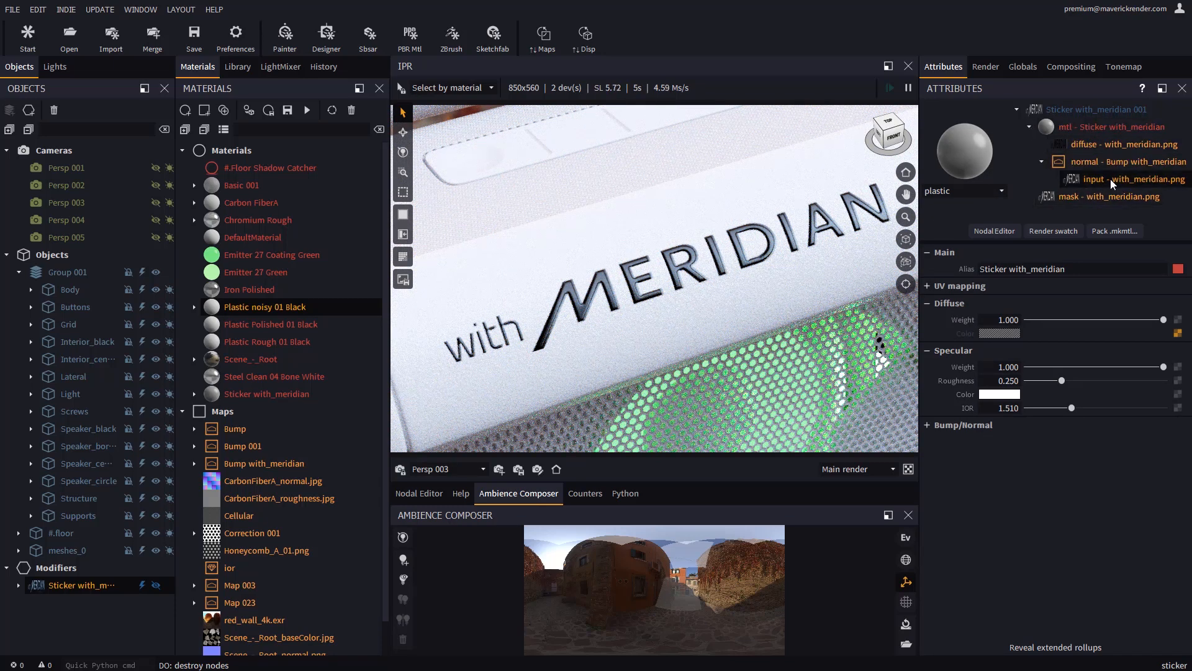
# - Set the pixel blur radius of the MERIDIAN sticker's bump input texture to 0.3 px
pyautogui.click(1108, 178)
pyautogui.click(946, 348)
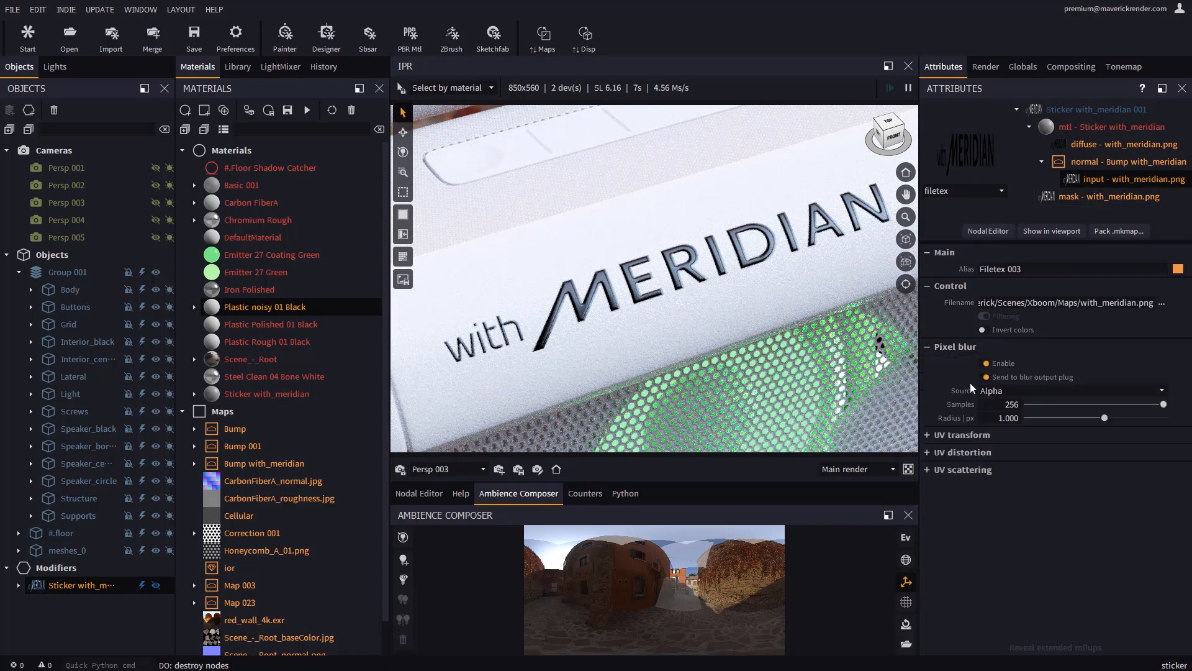
pyautogui.write('0.3')
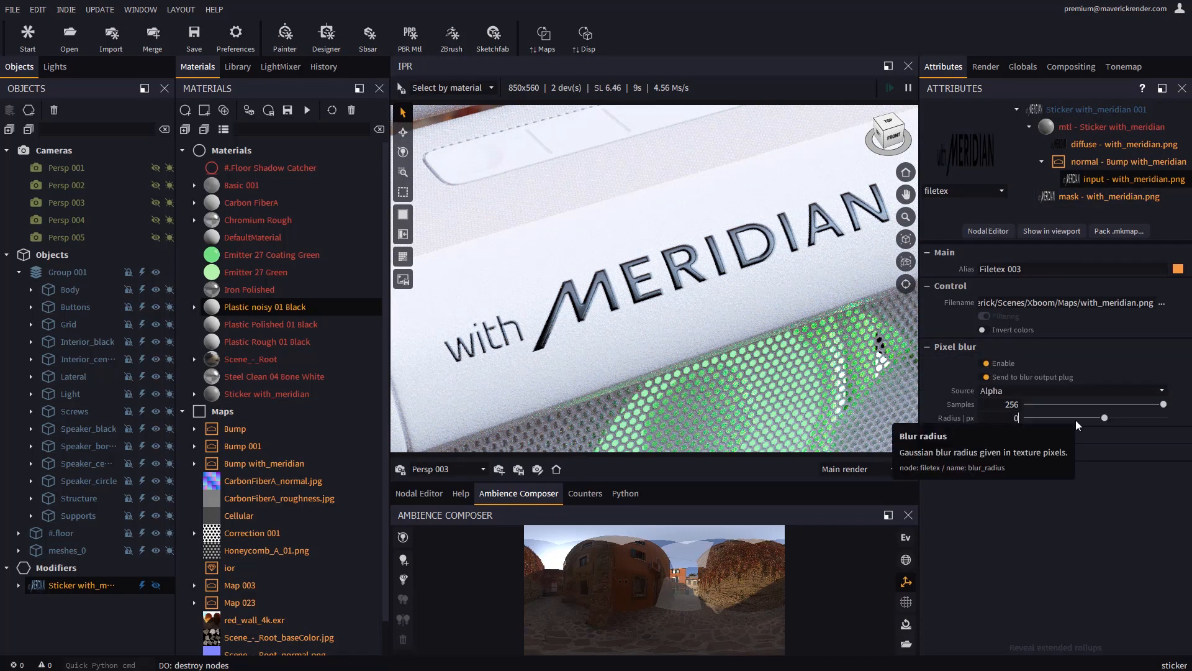
pyautogui.press('Return')
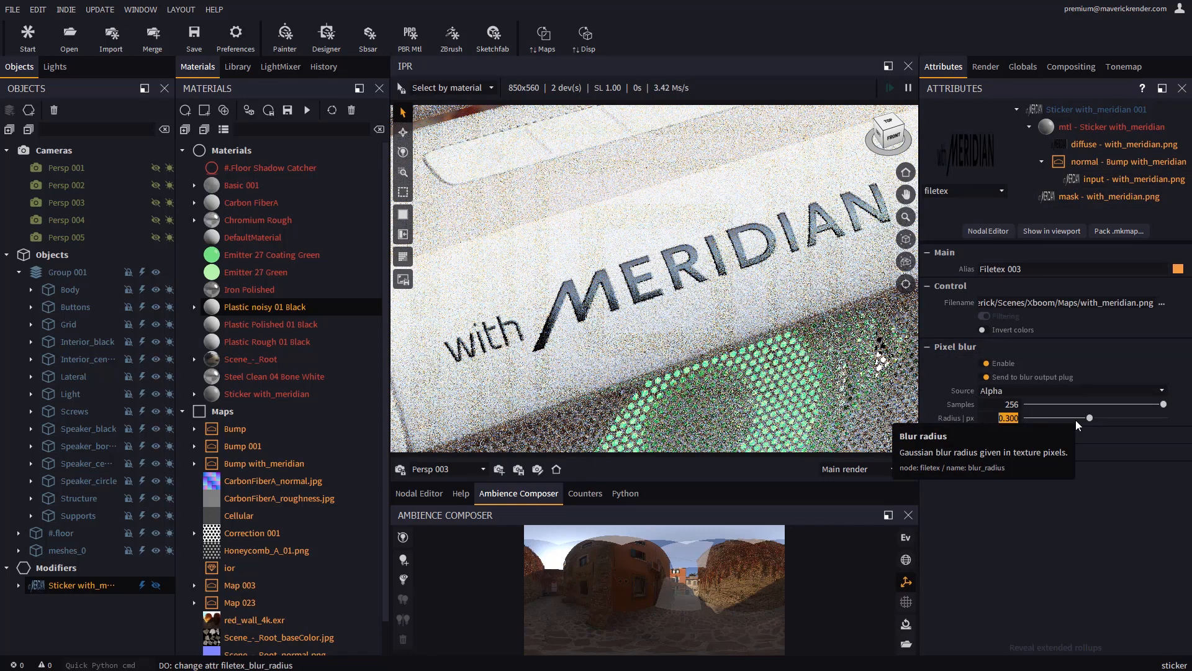
# - Enable blending of the MERIDIAN sticker's bump with the object material
pyautogui.scroll(3, 550, 343)
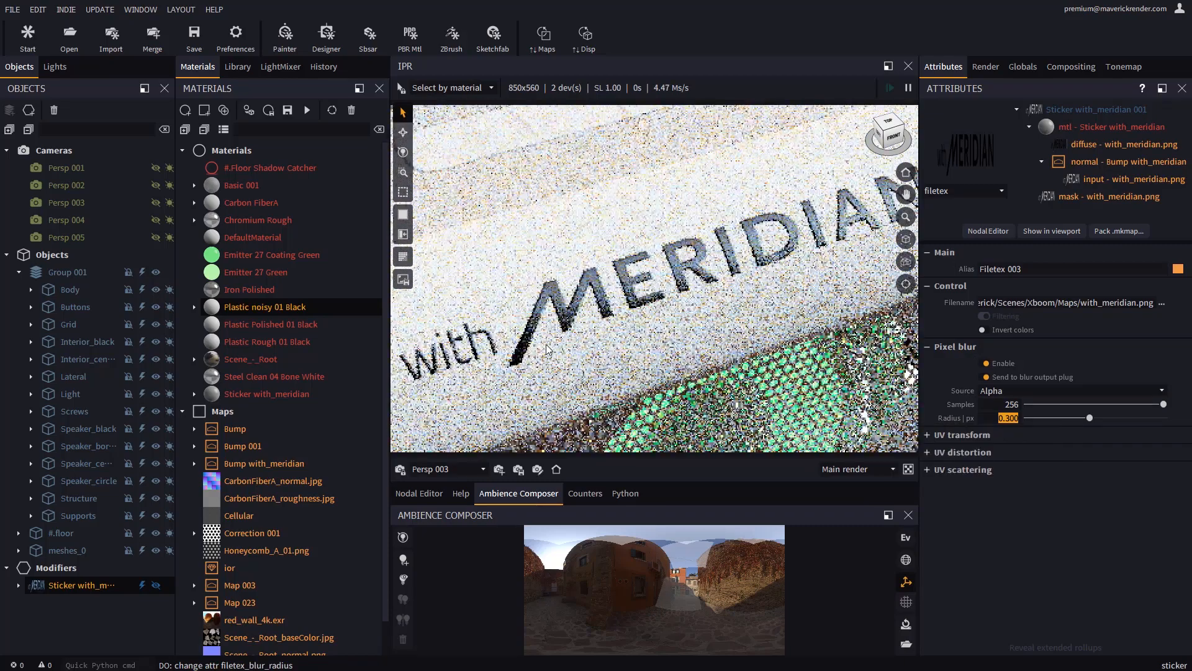
pyautogui.moveTo(560, 364); pyautogui.dragTo(641, 345, button='middle')
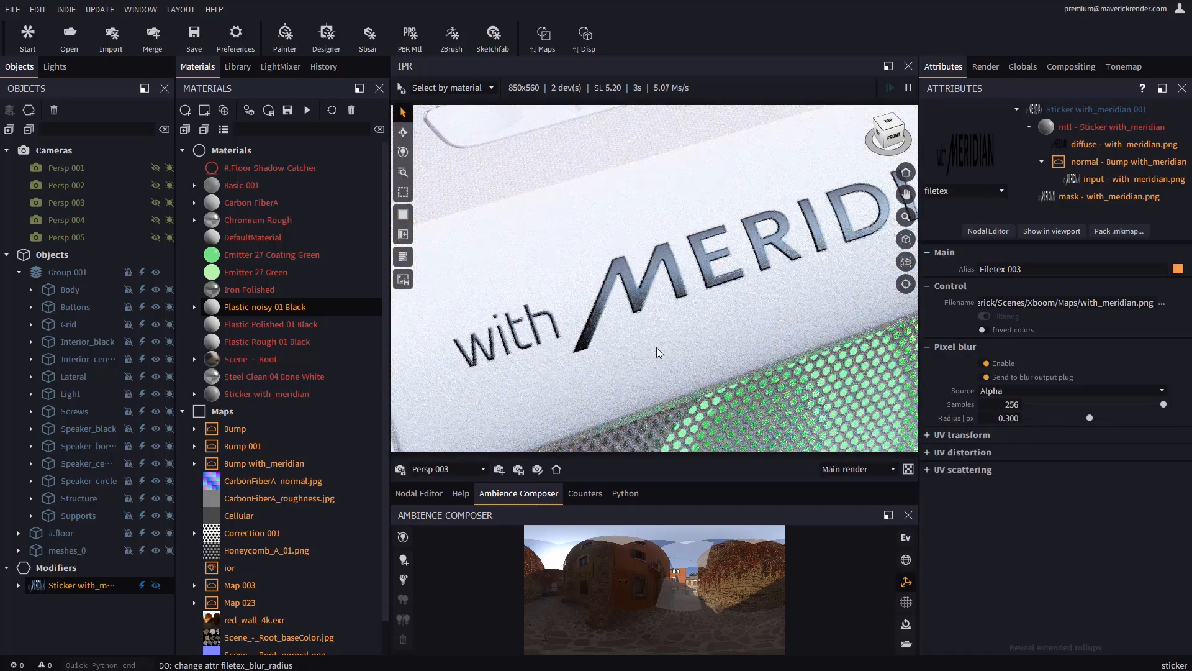
pyautogui.click(1108, 111)
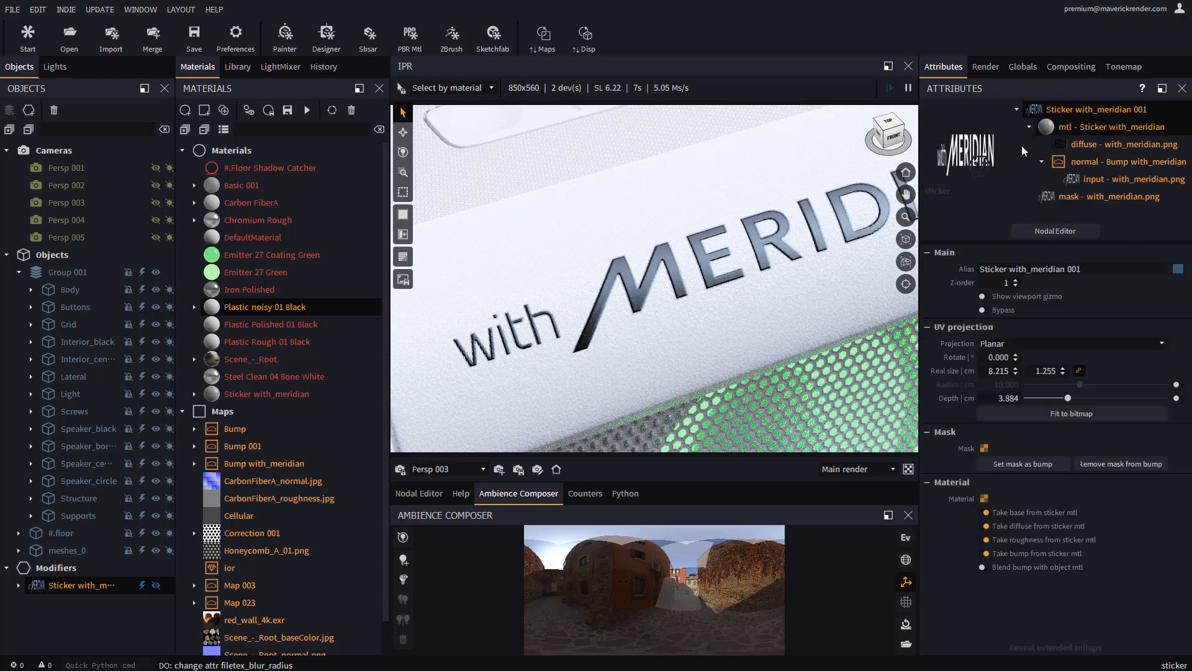
pyautogui.click(982, 568)
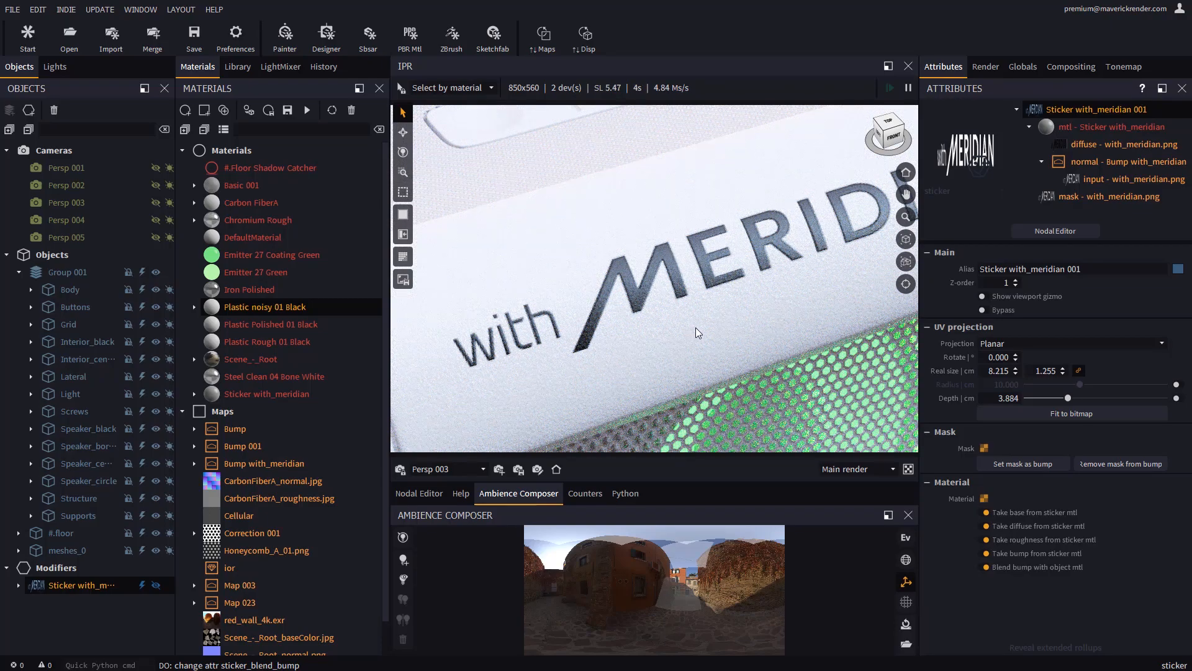
# - Add Logo_LG.png from the Maps folder as a sticker modifier at the right end of the upper front bar
pyautogui.moveTo(762, 292); pyautogui.dragTo(635, 312)
pyautogui.scroll(-5, 705, 325)
pyautogui.moveTo(776, 298); pyautogui.dragTo(593, 268, button='middle')
pyautogui.scroll(3, 711, 286)
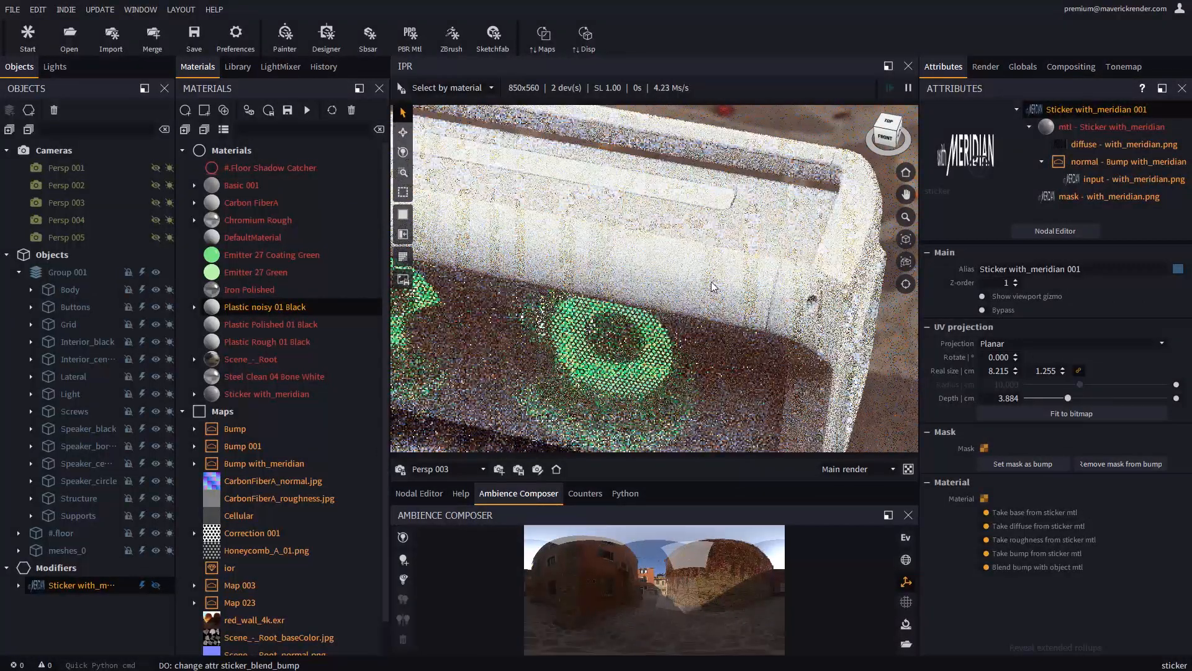
pyautogui.scroll(1, 714, 286)
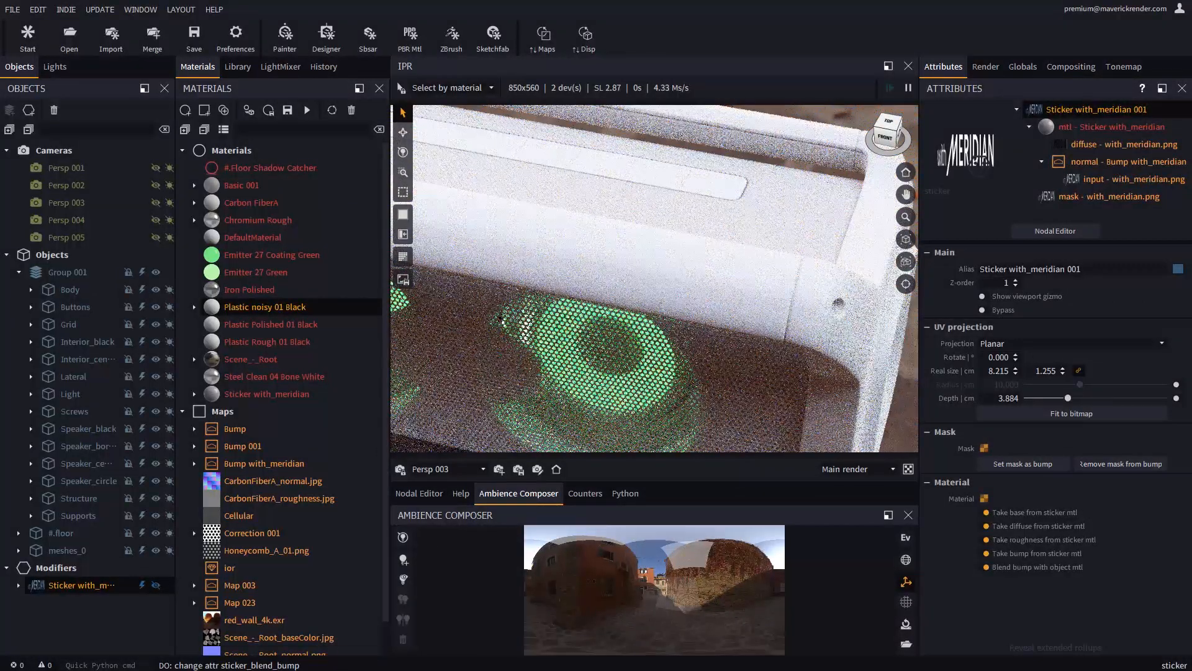
pyautogui.click(336, 668)
pyautogui.click(145, 245)
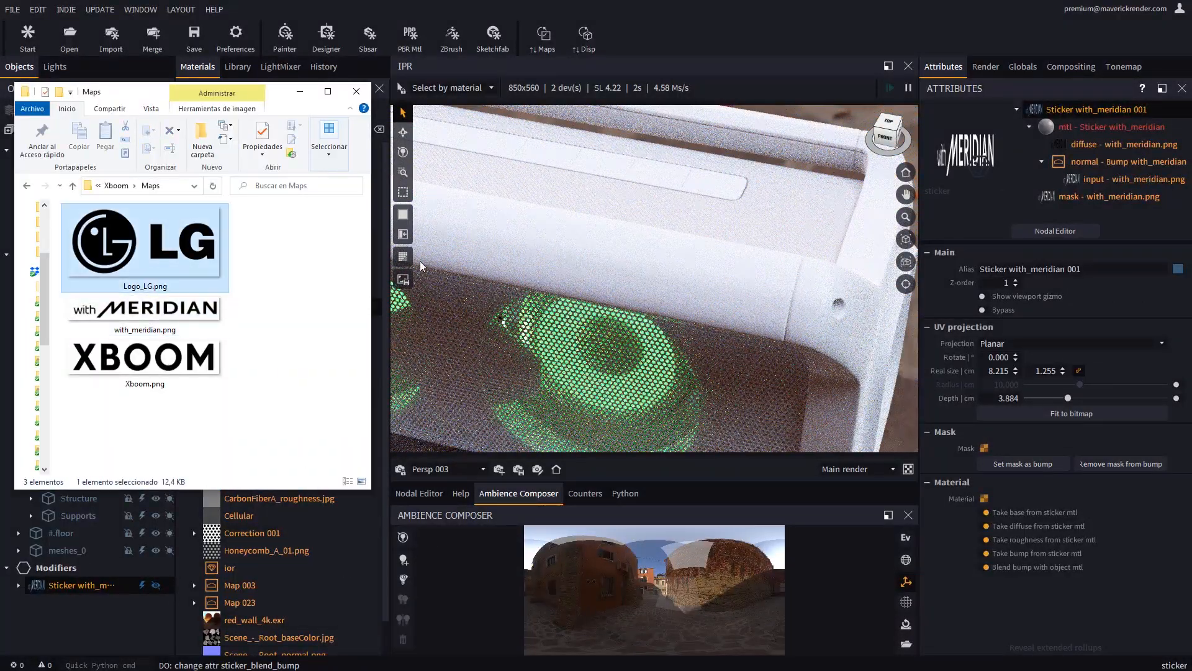
pyautogui.moveTo(662, 267); pyautogui.dragTo(683, 277)
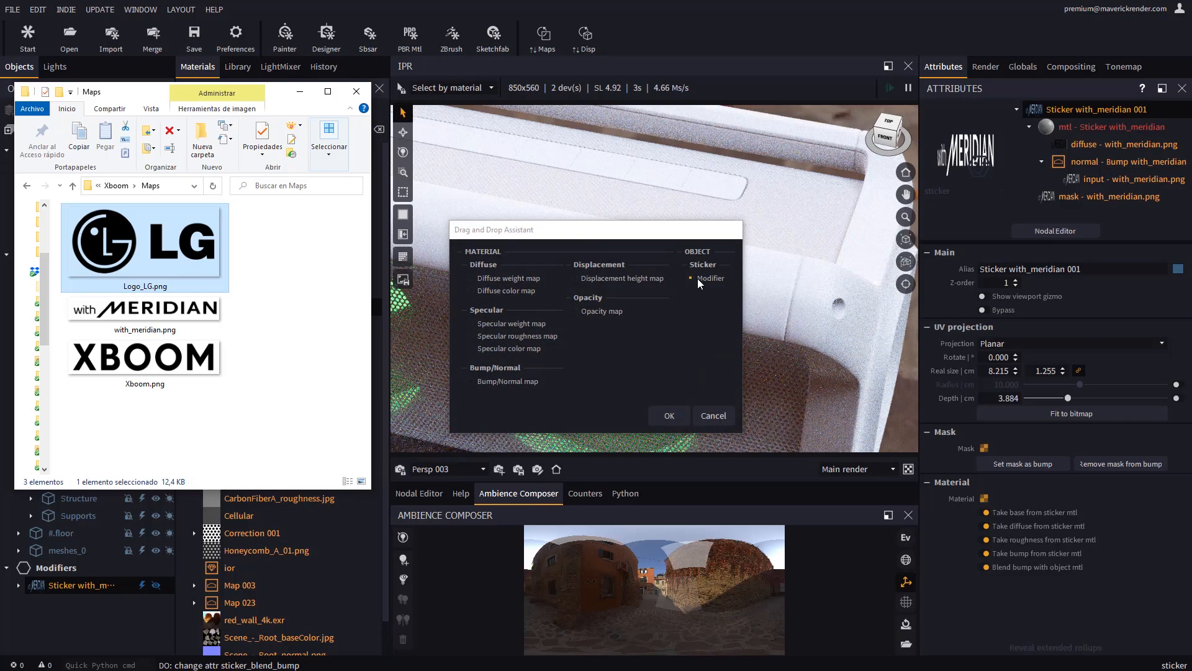
pyautogui.click(669, 415)
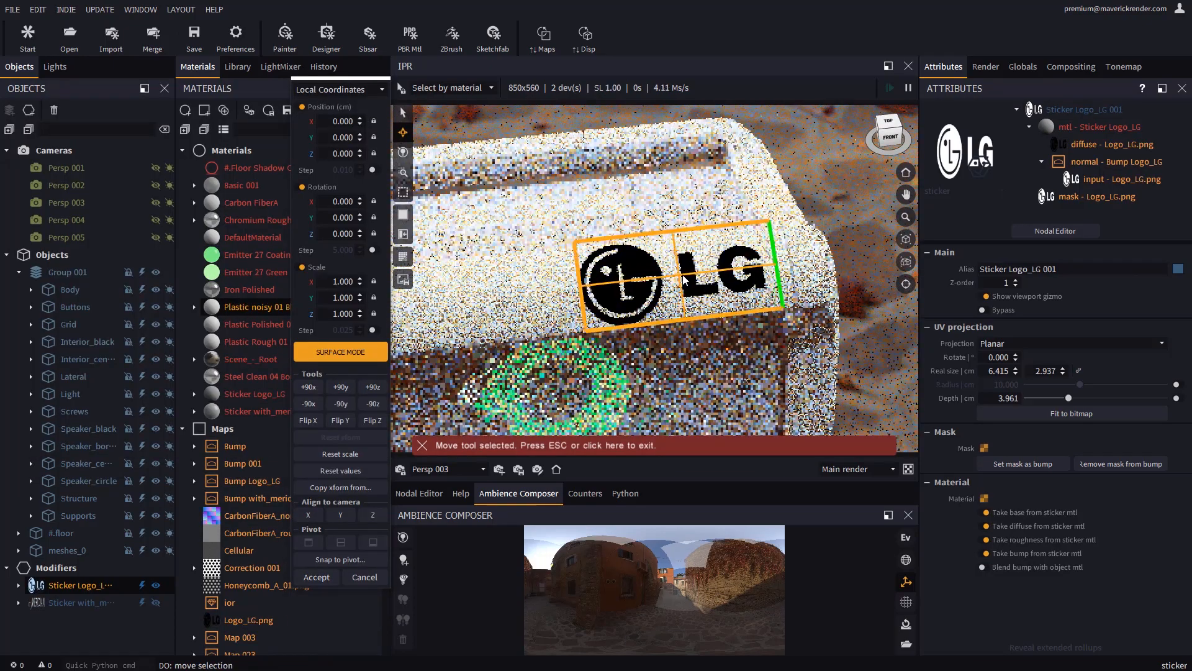
# - Link the LG sticker's dimensions, shrink it to about 3.995 × 1.829 cm and move it closer to the bar's right end
pyautogui.click(1079, 370)
pyautogui.moveTo(1016, 384); pyautogui.dragTo(1017, 445)
pyautogui.moveTo(708, 281); pyautogui.dragTo(740, 277)
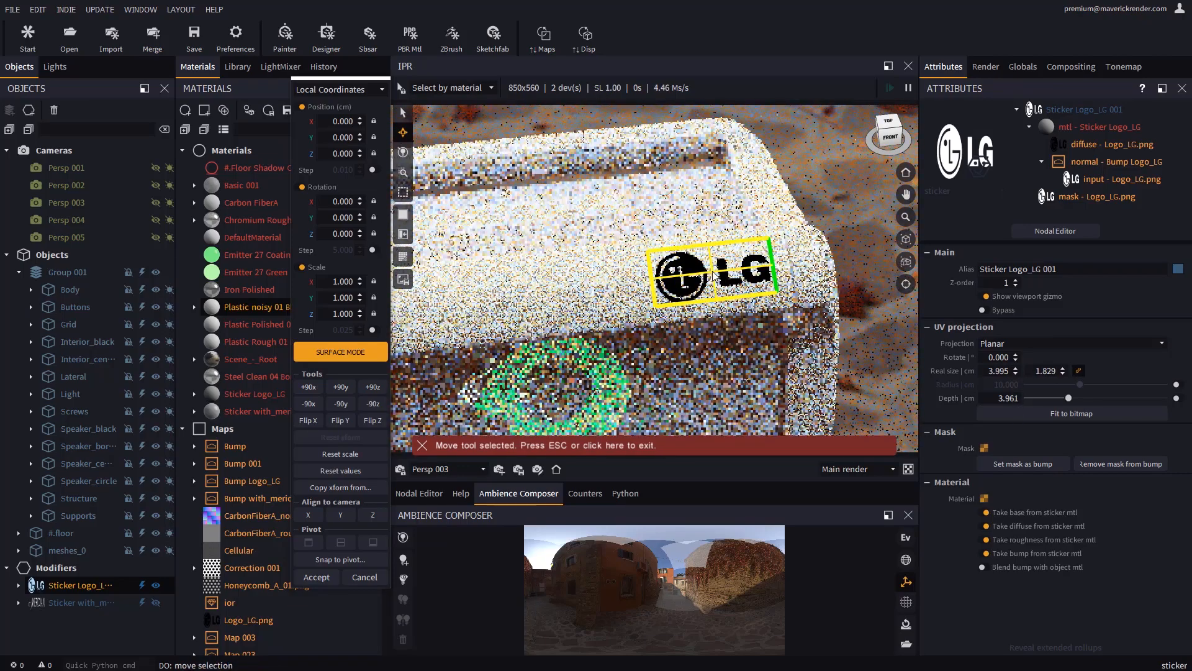
pyautogui.click(327, 580)
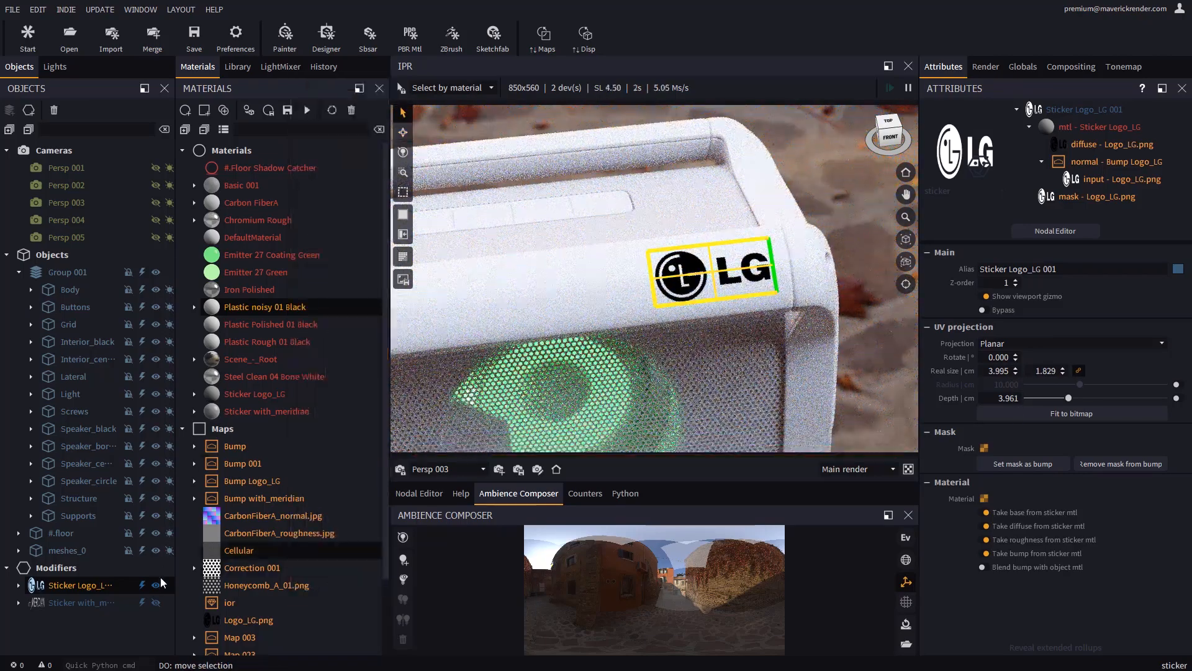
# - Collapse Group 001 in the object tree and hide the LG sticker's viewport gizmo
pyautogui.click(18, 272)
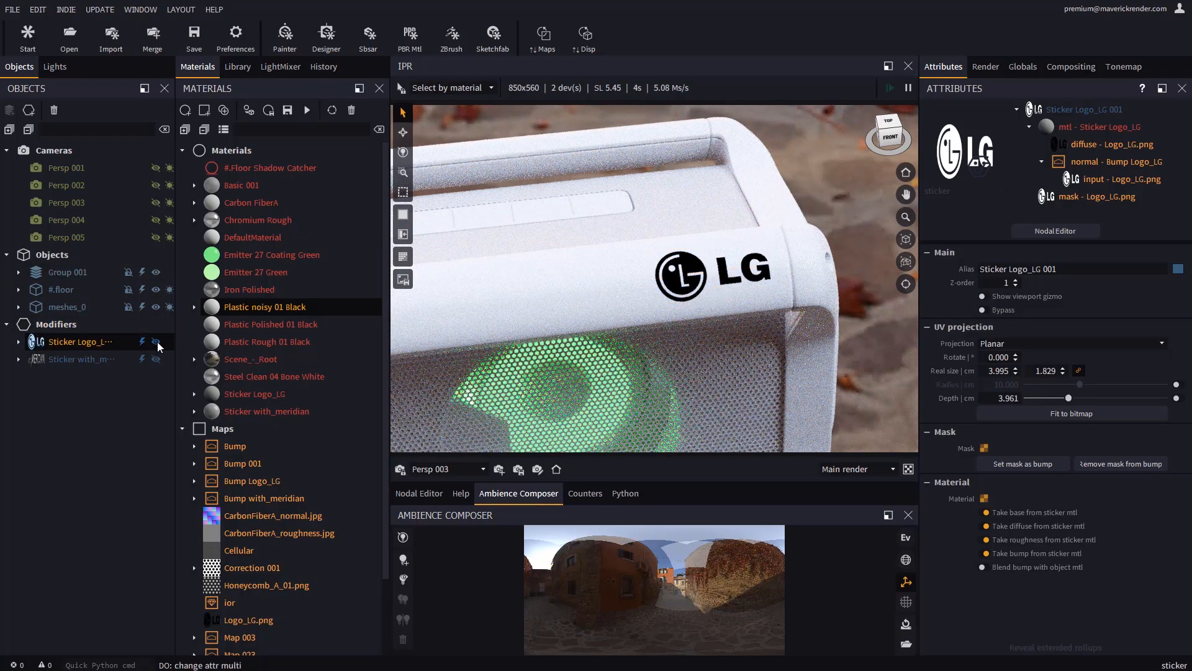
pyautogui.keyDown('alt'); pyautogui.moveTo(728, 328); pyautogui.dragTo(671, 344); pyautogui.keyUp('alt')
pyautogui.keyDown('alt'); pyautogui.moveTo(671, 344); pyautogui.dragTo(819, 274, button='right'); pyautogui.keyUp('alt')
pyautogui.keyDown('alt'); pyautogui.moveTo(820, 273); pyautogui.dragTo(690, 288, button='middle'); pyautogui.keyUp('alt')
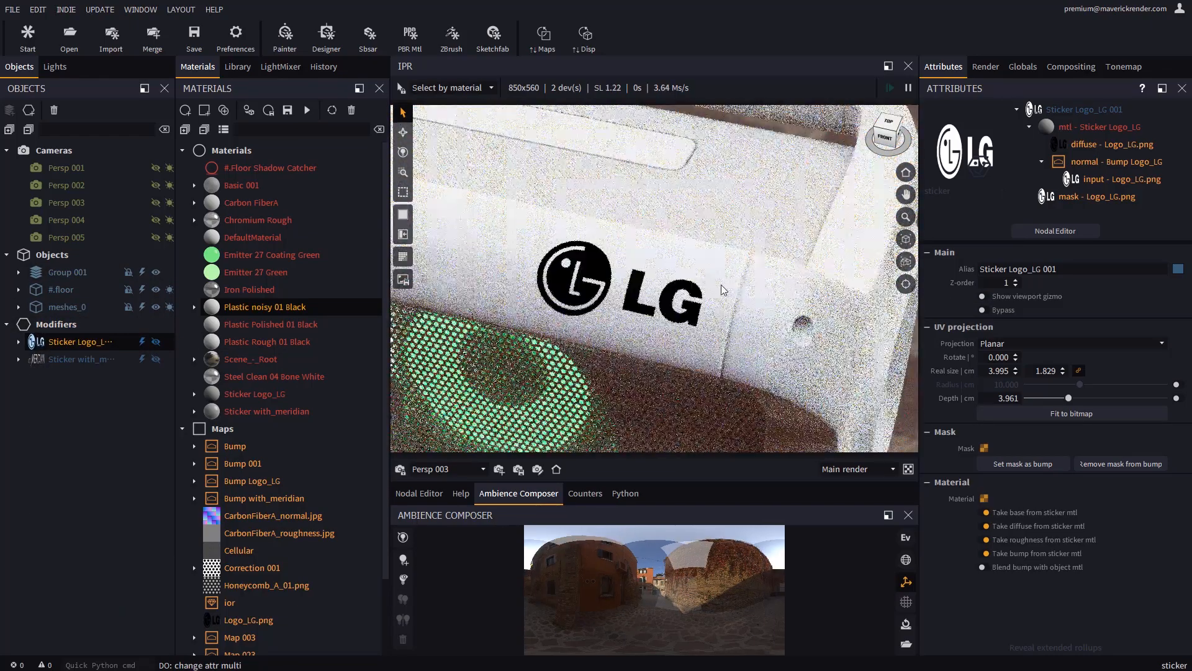
# - Change the LG sticker's material type from standard to plastic
pyautogui.keyDown('alt'); pyautogui.moveTo(689, 288); pyautogui.dragTo(975, 134, button='right'); pyautogui.keyUp('alt')
pyautogui.click(1067, 129)
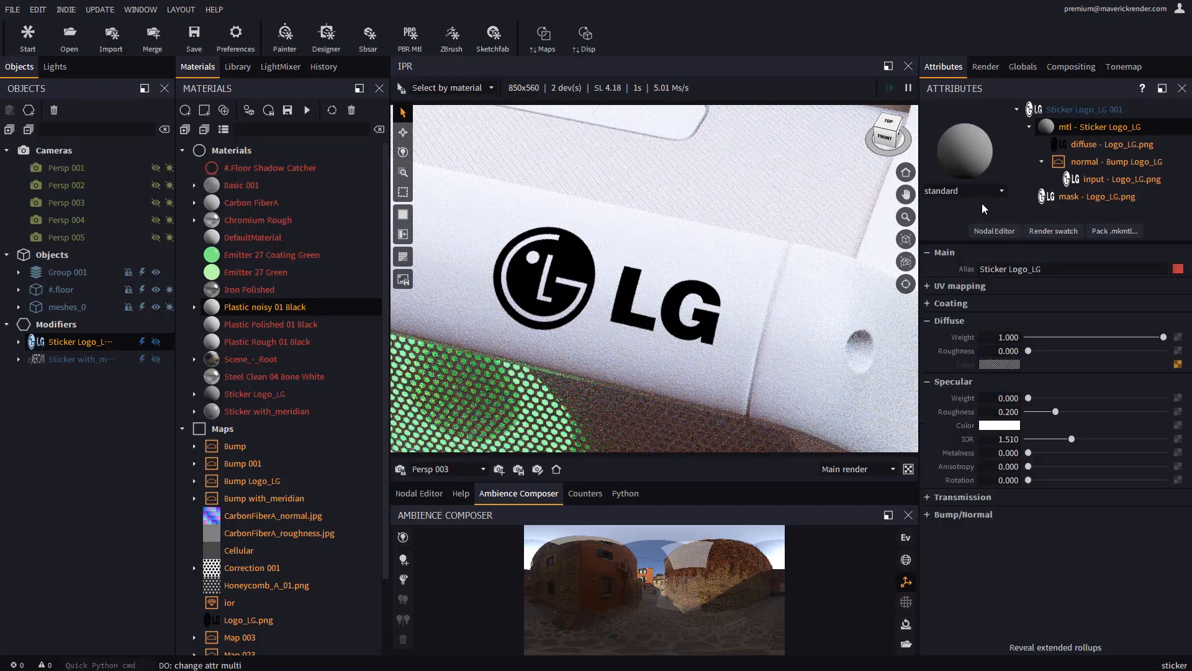
pyautogui.click(958, 191)
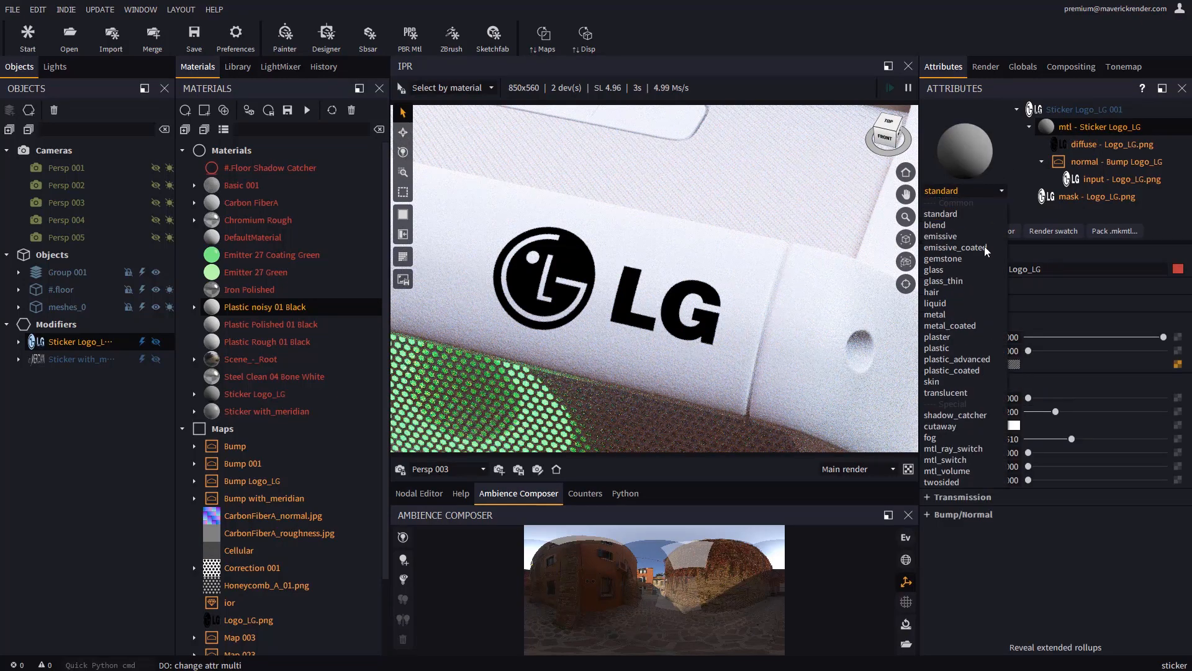
pyautogui.click(938, 348)
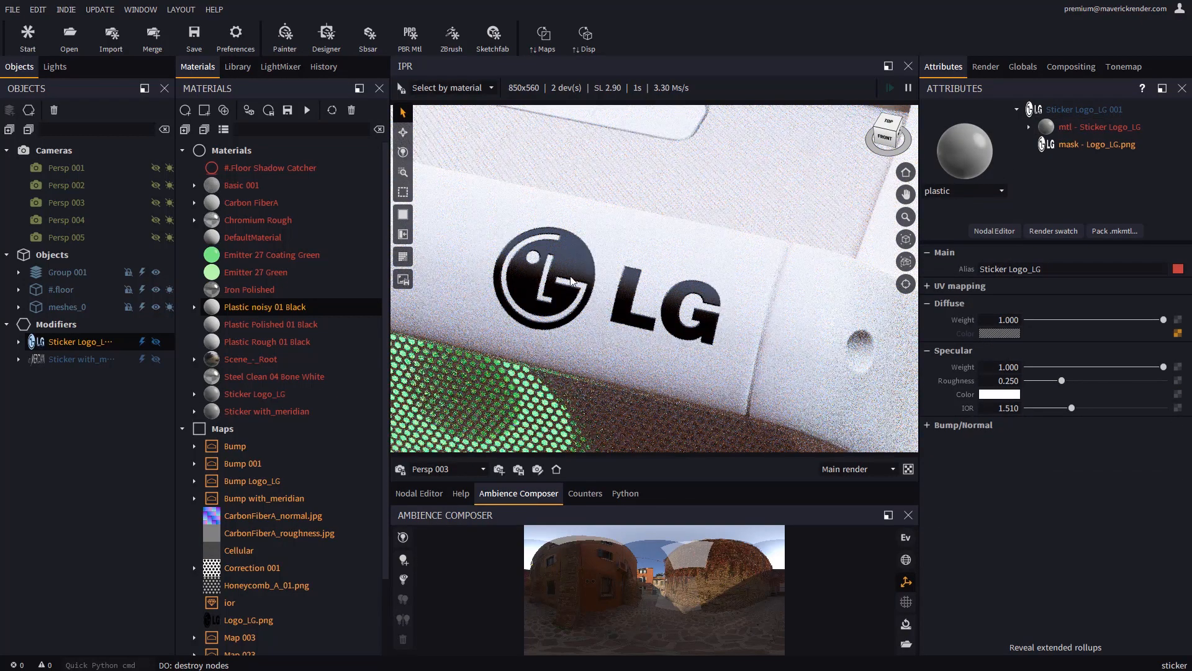
# - Enable blending of the LG sticker's bump with the object material
pyautogui.scroll(3, 573, 290)
pyautogui.moveTo(579, 298); pyautogui.dragTo(635, 300, button='middle')
pyautogui.scroll(3, 724, 294)
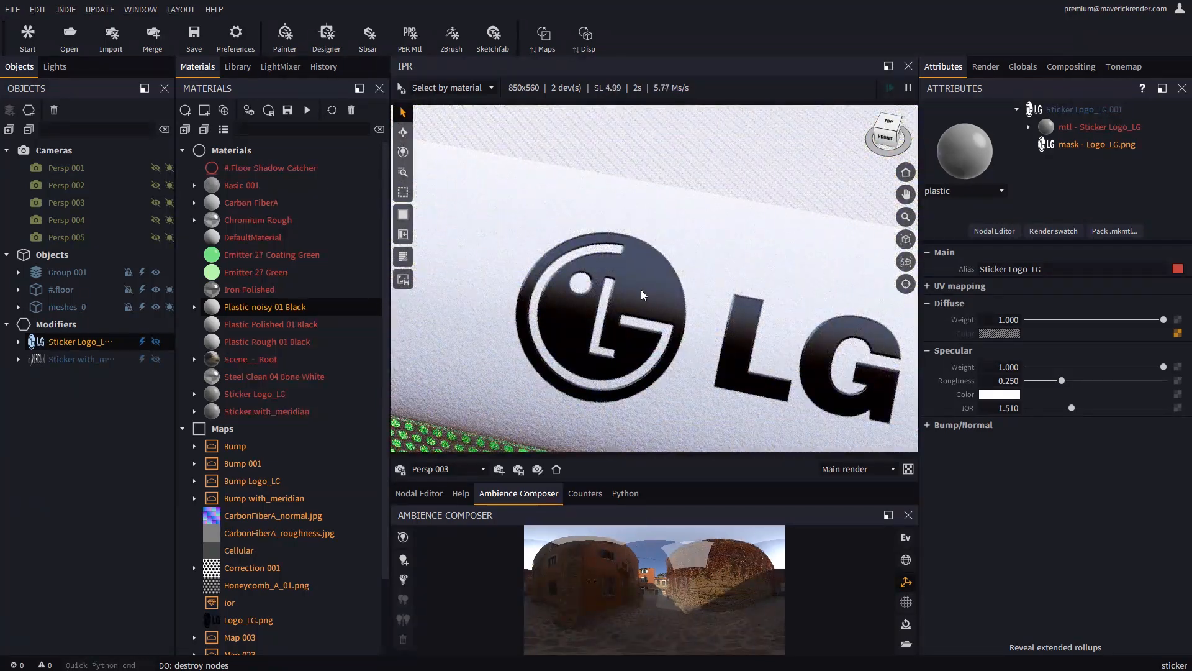
pyautogui.click(1070, 111)
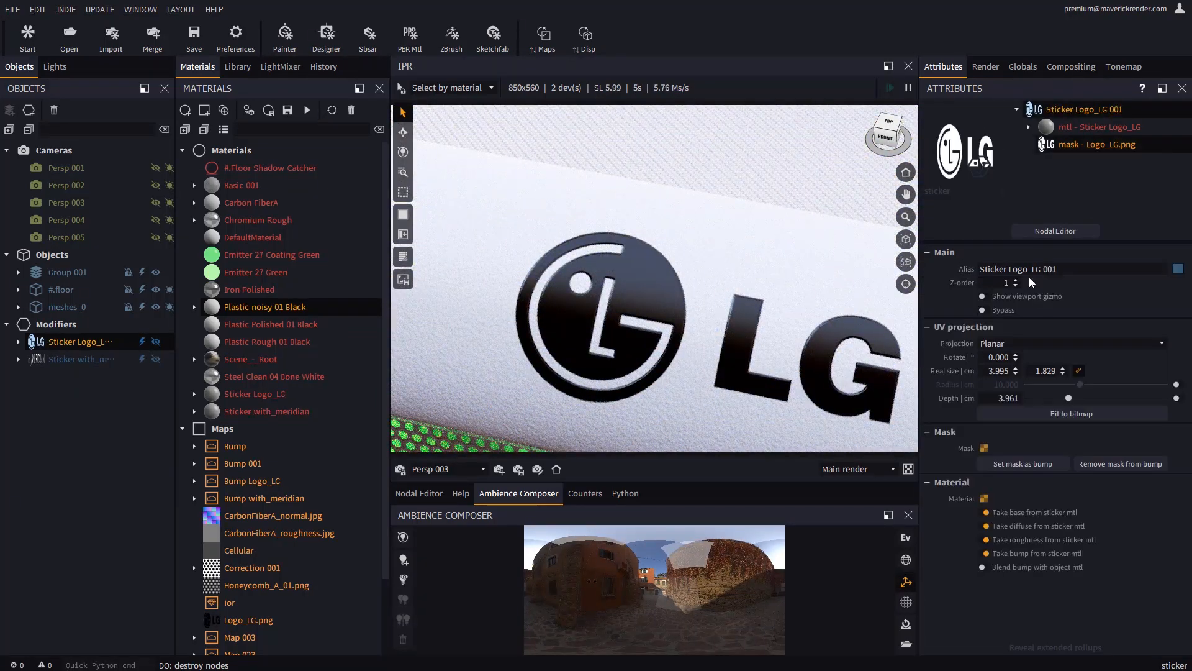
pyautogui.click(987, 566)
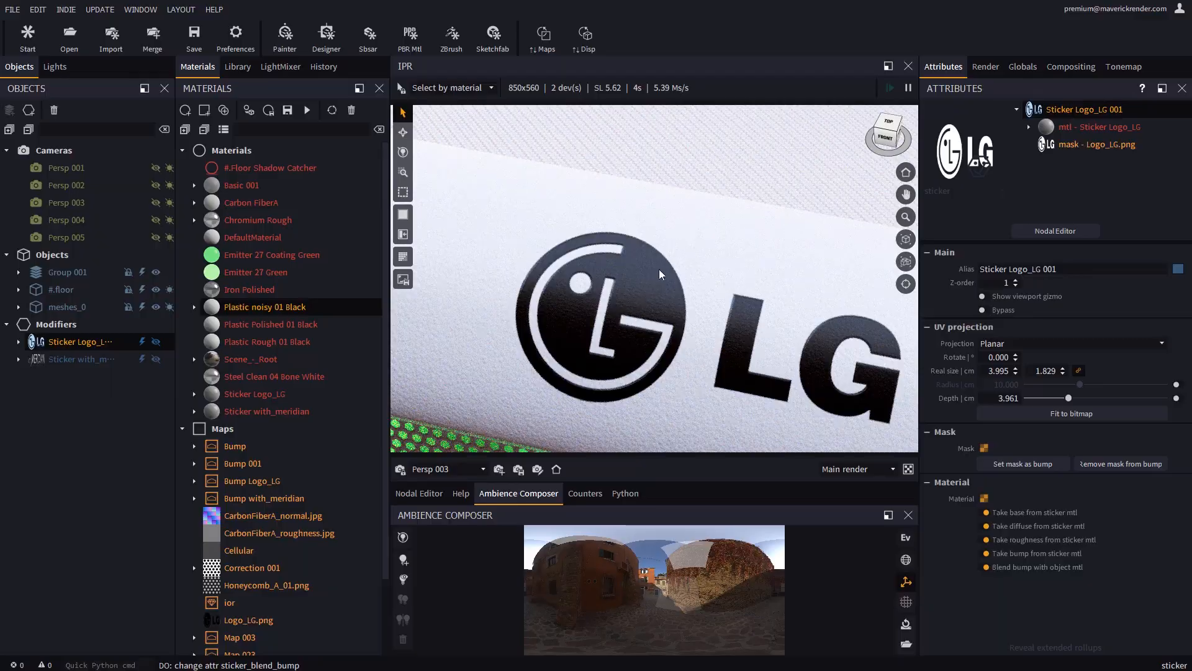
# - Add Xboom.png from the Maps folder as a sticker modifier on the dark panel of the speaker's left side
pyautogui.scroll(-10, 664, 259)
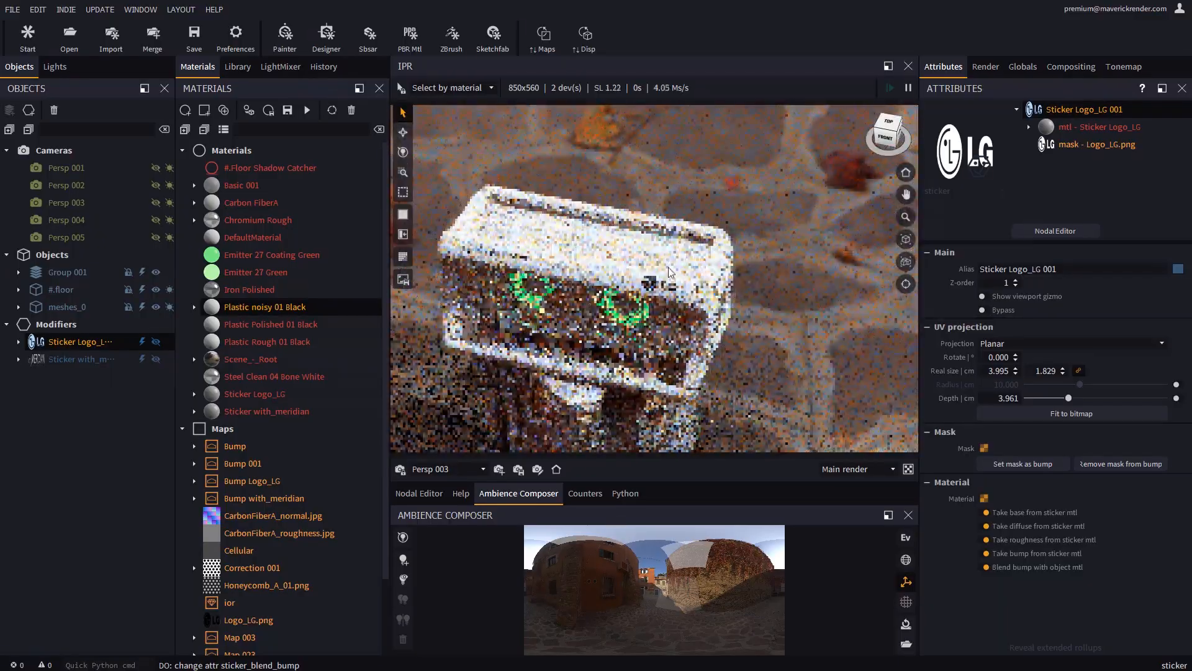
pyautogui.moveTo(672, 262); pyautogui.dragTo(627, 273, button='middle')
pyautogui.scroll(5, 578, 311)
pyautogui.scroll(5, 594, 307)
pyautogui.moveTo(541, 326); pyautogui.dragTo(611, 281, button='middle')
pyautogui.hotkey('alt', 'Tab')
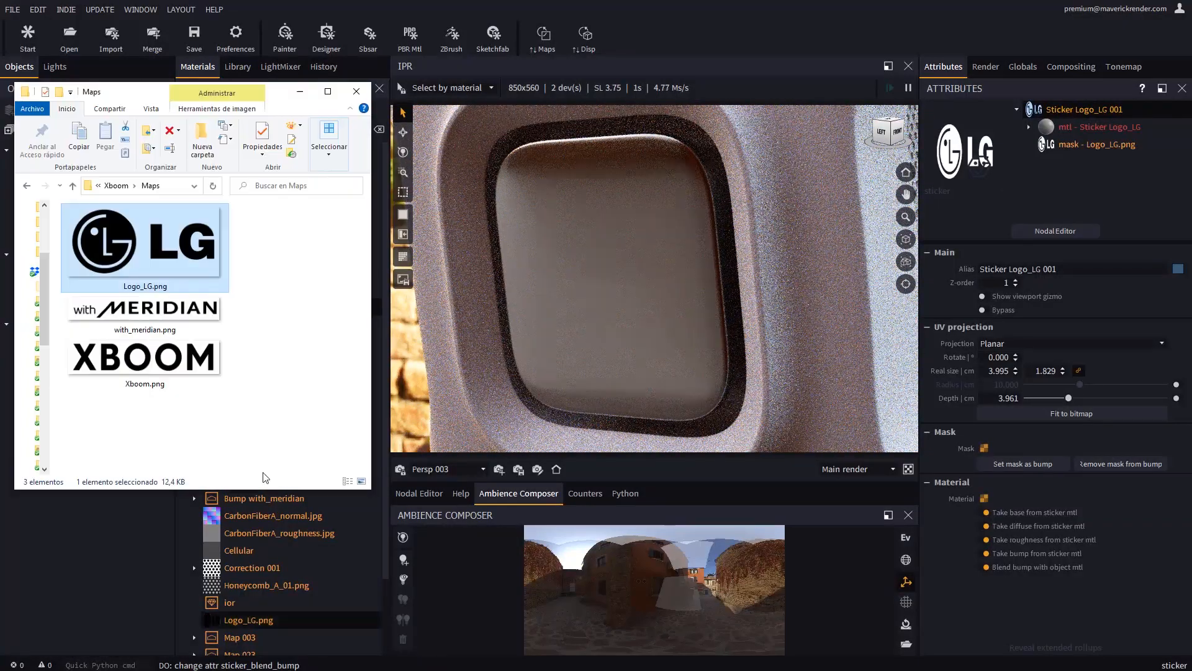
pyautogui.click(221, 358)
pyautogui.moveTo(601, 299); pyautogui.dragTo(598, 290)
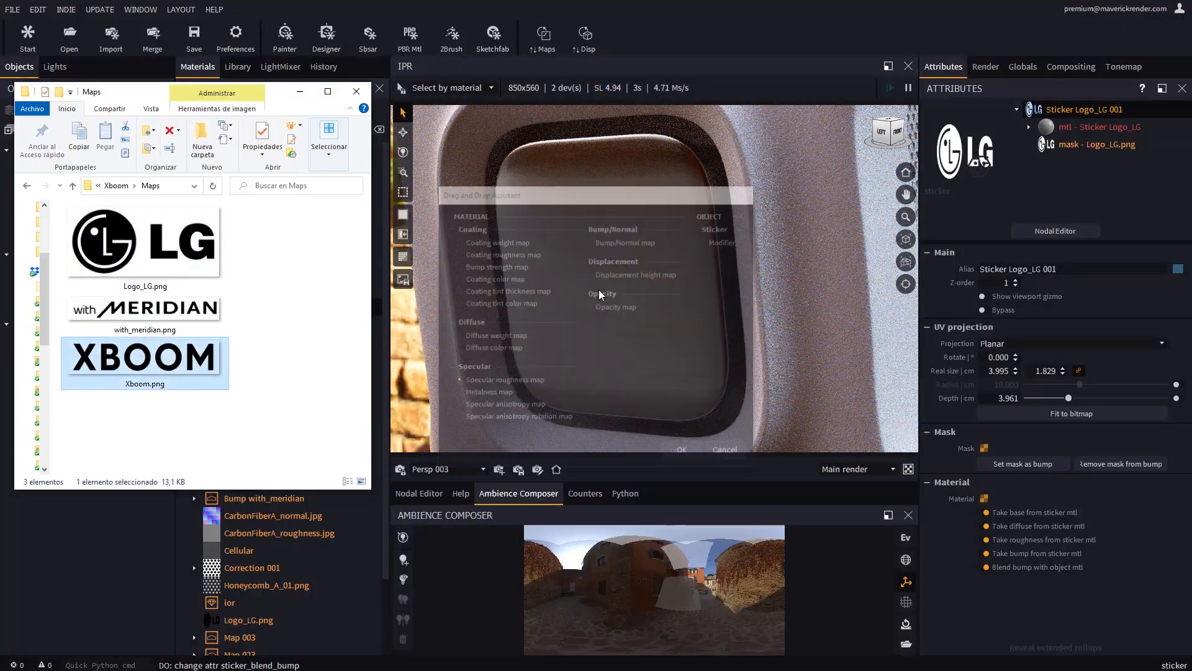
pyautogui.click(712, 240)
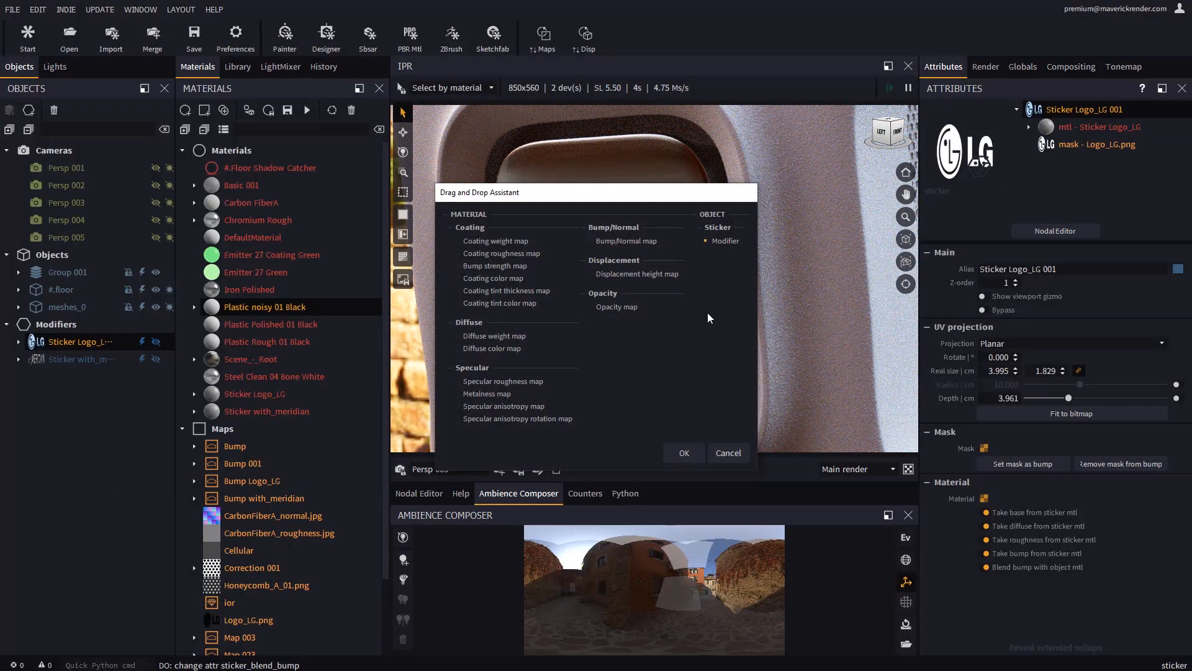
pyautogui.click(684, 453)
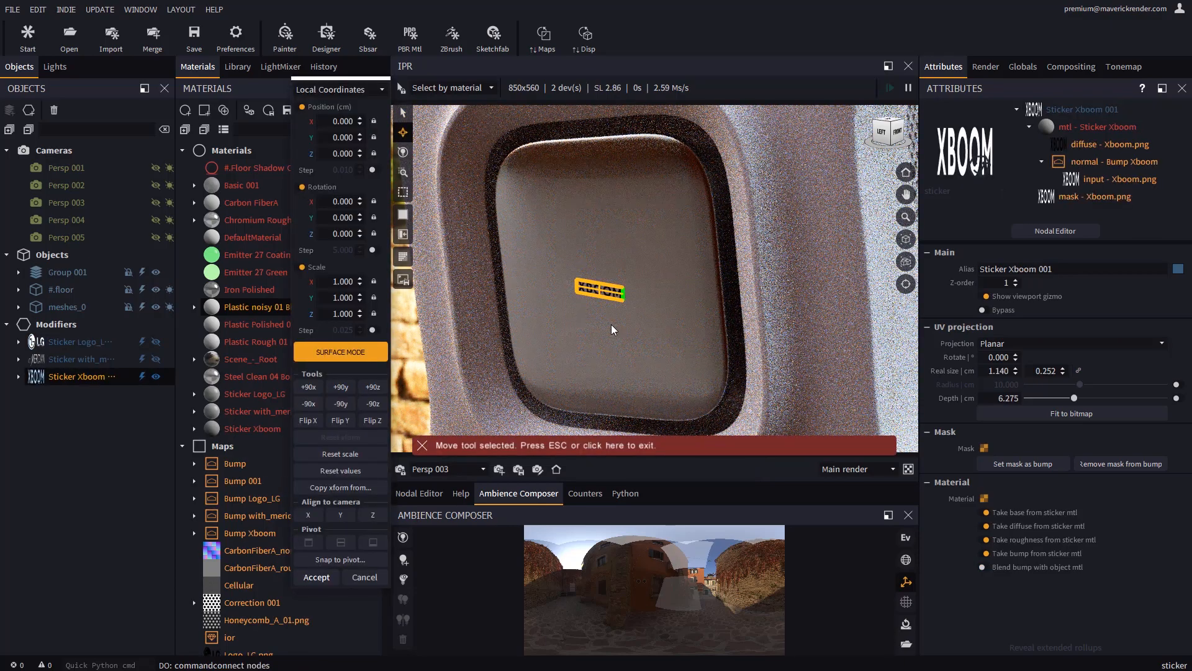
# - Link the XBOOM sticker's dimensions, enlarge it to about 3.620 × 0.802 cm, rotate it 7° and centre it on the panel
pyautogui.click(1079, 371)
pyautogui.moveTo(1016, 370); pyautogui.dragTo(1022, 294)
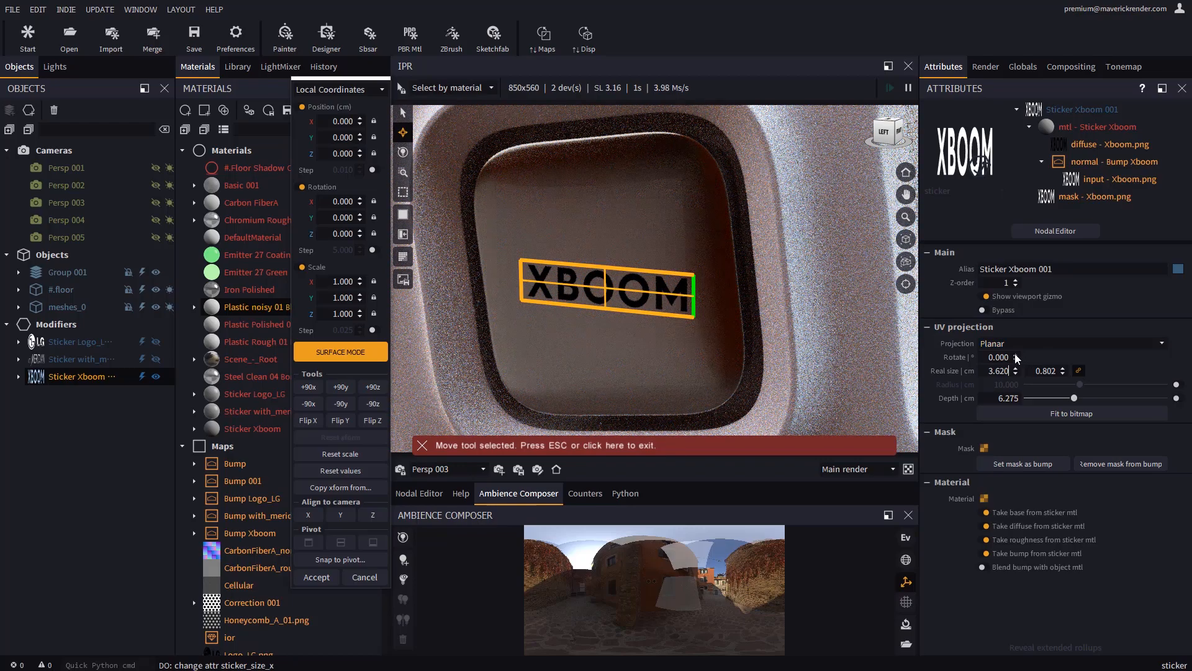
pyautogui.moveTo(1016, 357); pyautogui.dragTo(1021, 312)
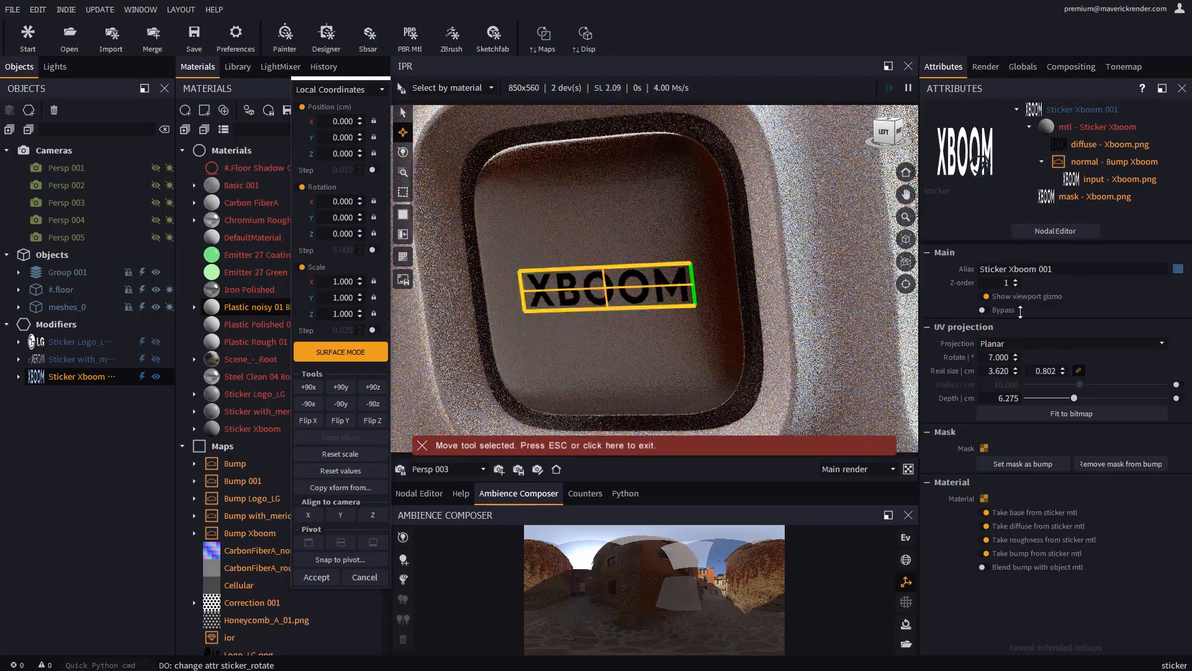
pyautogui.keyDown('alt'); pyautogui.moveTo(652, 346); pyautogui.dragTo(667, 333); pyautogui.keyUp('alt')
pyautogui.moveTo(607, 288); pyautogui.dragTo(608, 287)
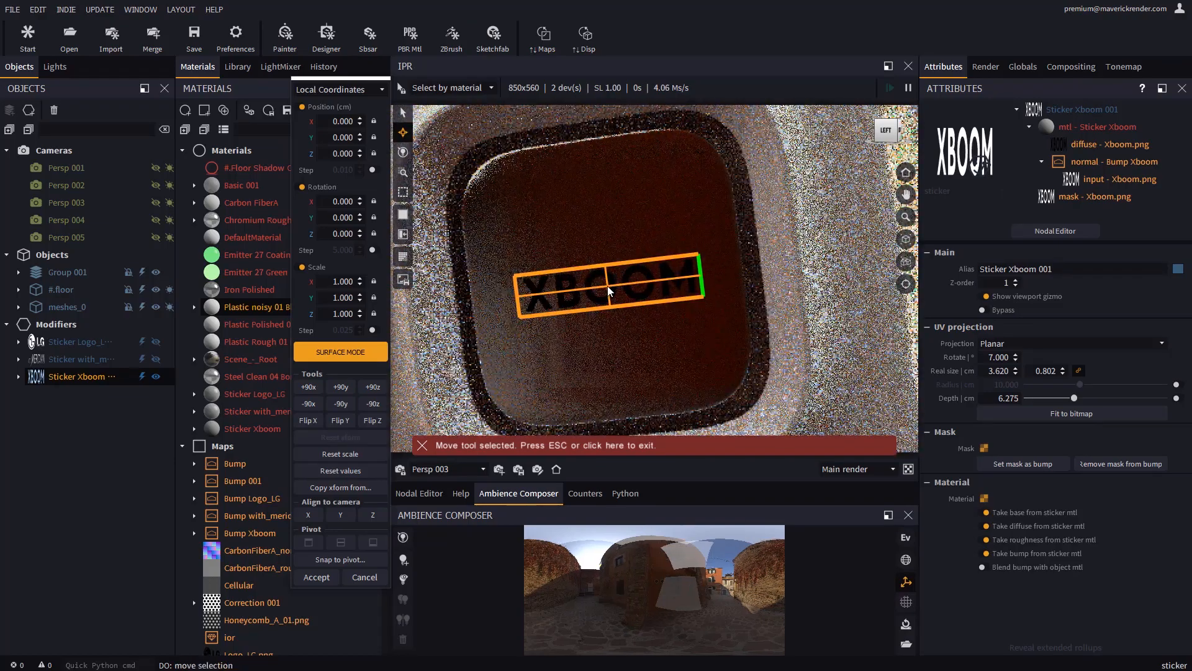
pyautogui.click(318, 578)
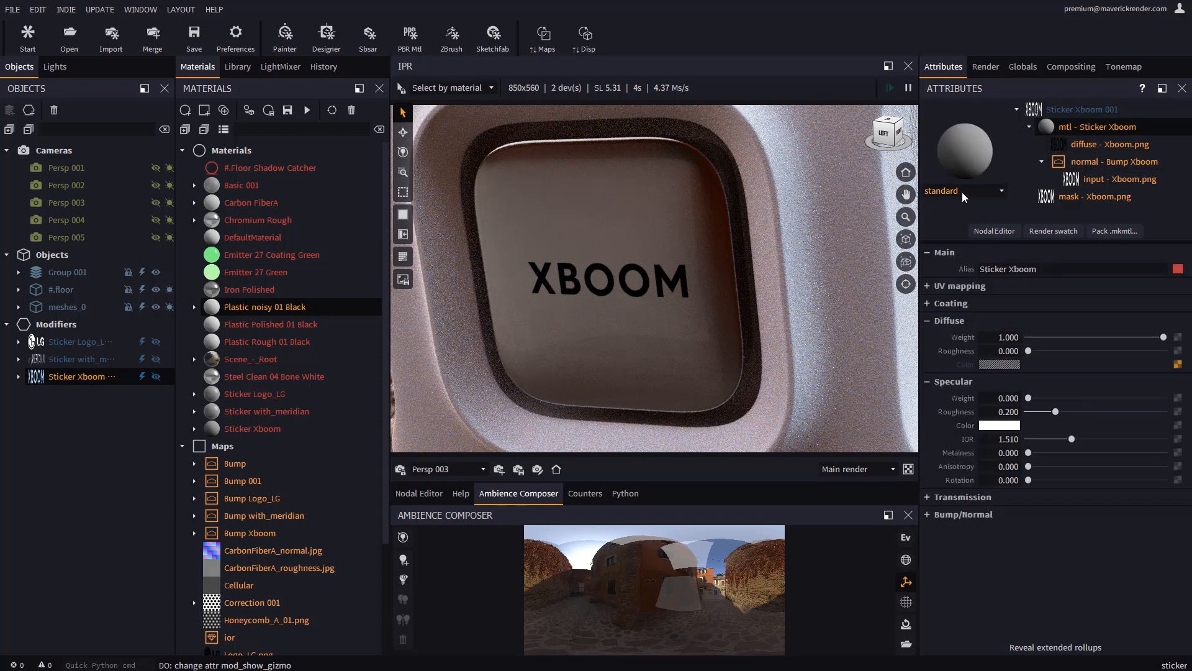
# - Change the XBOOM sticker's material type to plastic and duplicate the sticker modifier
pyautogui.click(962, 191)
pyautogui.click(939, 348)
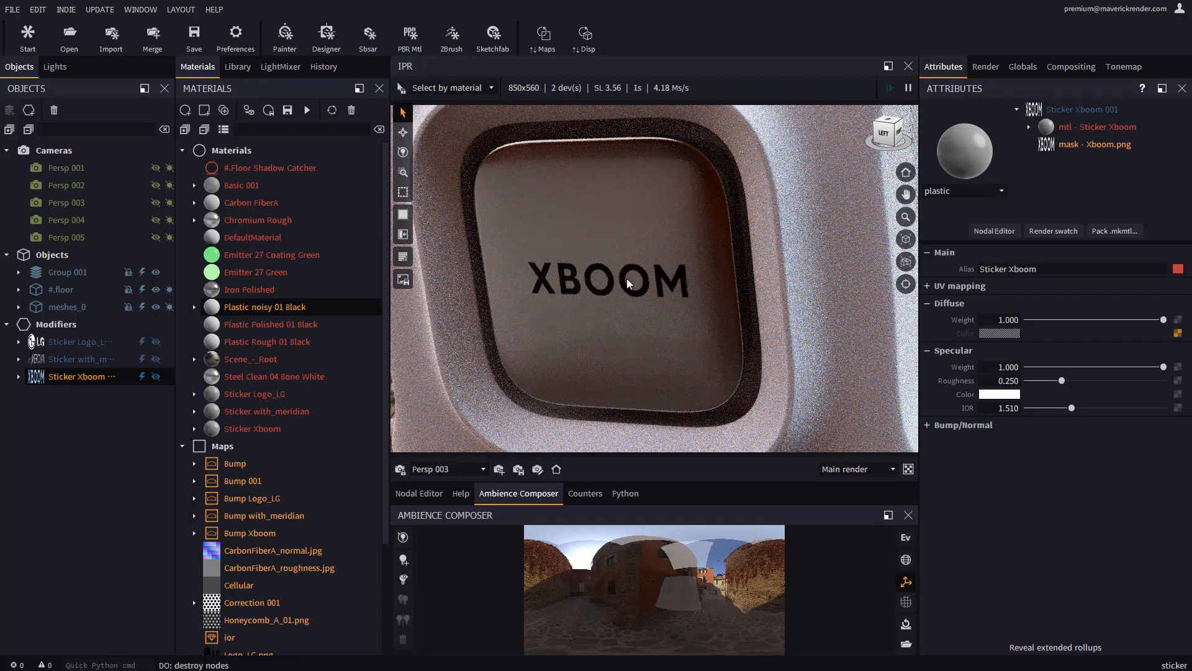
pyautogui.click(76, 376)
pyautogui.rightClick(74, 374)
pyautogui.click(133, 507)
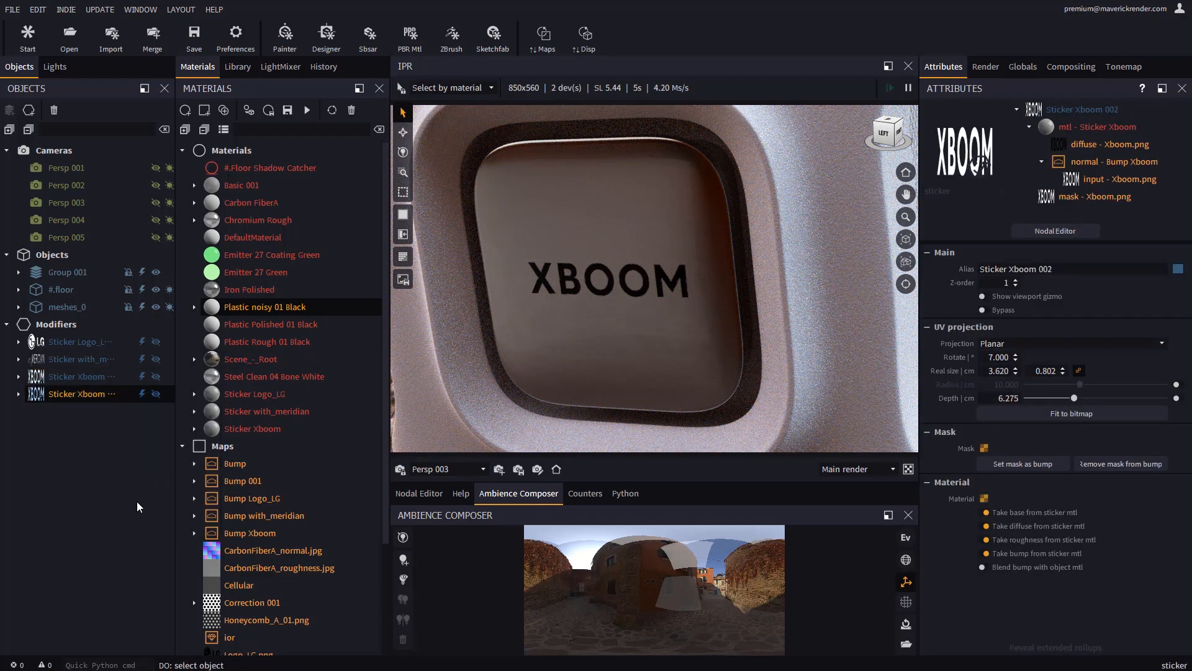
# - Place the duplicated XBOOM sticker on the dark panel of the speaker's right side
pyautogui.moveTo(795, 253); pyautogui.dragTo(739, 275, button='middle')
pyautogui.scroll(-6, 739, 275)
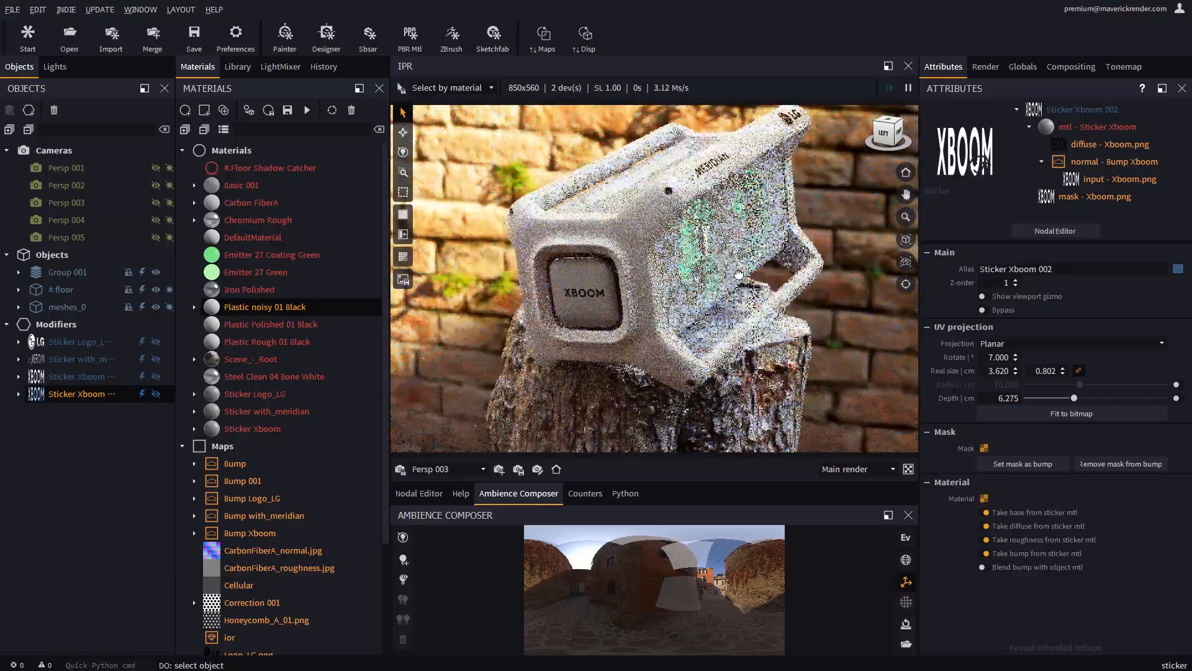
pyautogui.moveTo(876, 339); pyautogui.dragTo(636, 256)
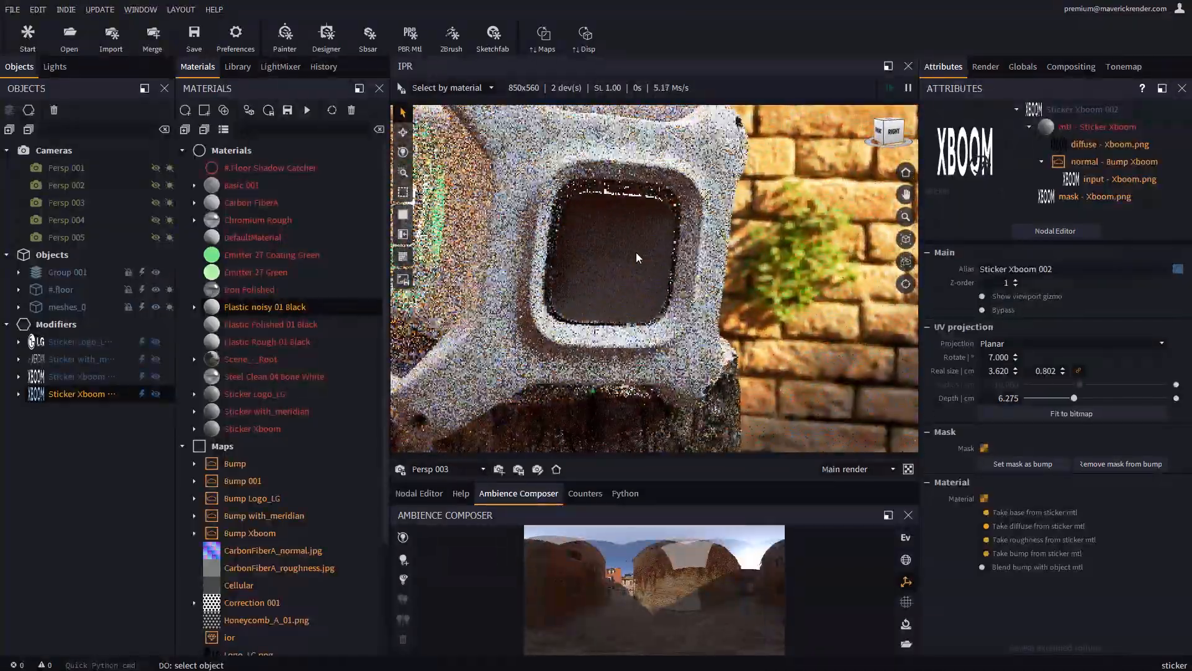
pyautogui.scroll(8, 636, 258)
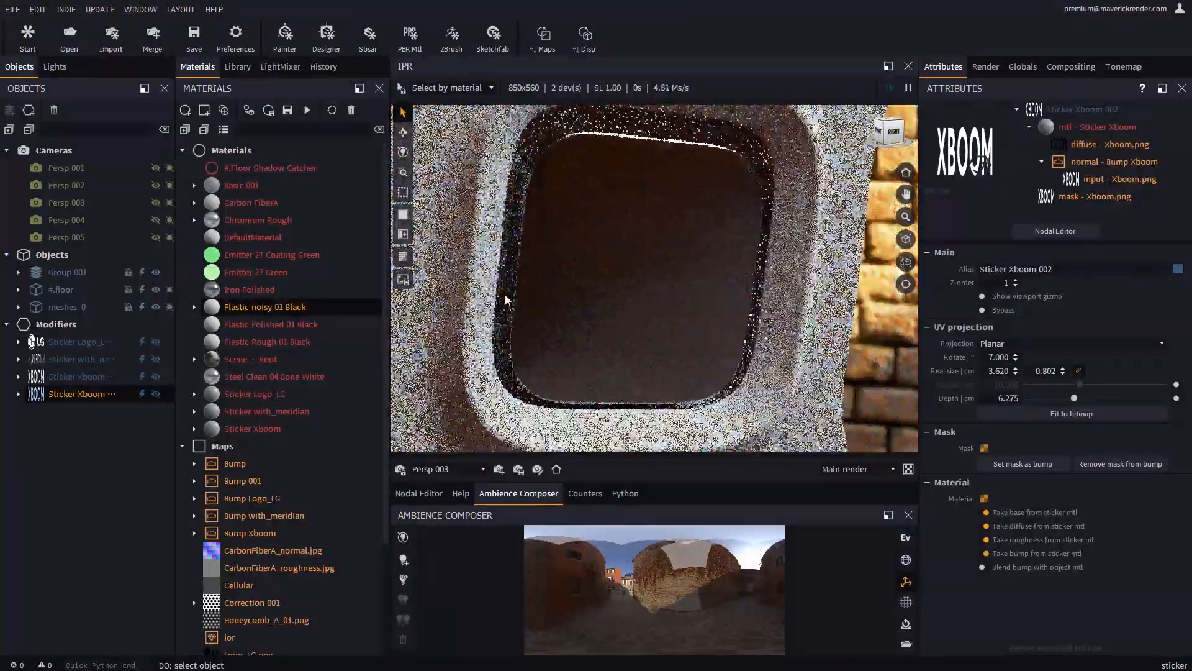
pyautogui.moveTo(80, 394); pyautogui.dragTo(572, 321)
pyautogui.moveTo(628, 266); pyautogui.dragTo(628, 266)
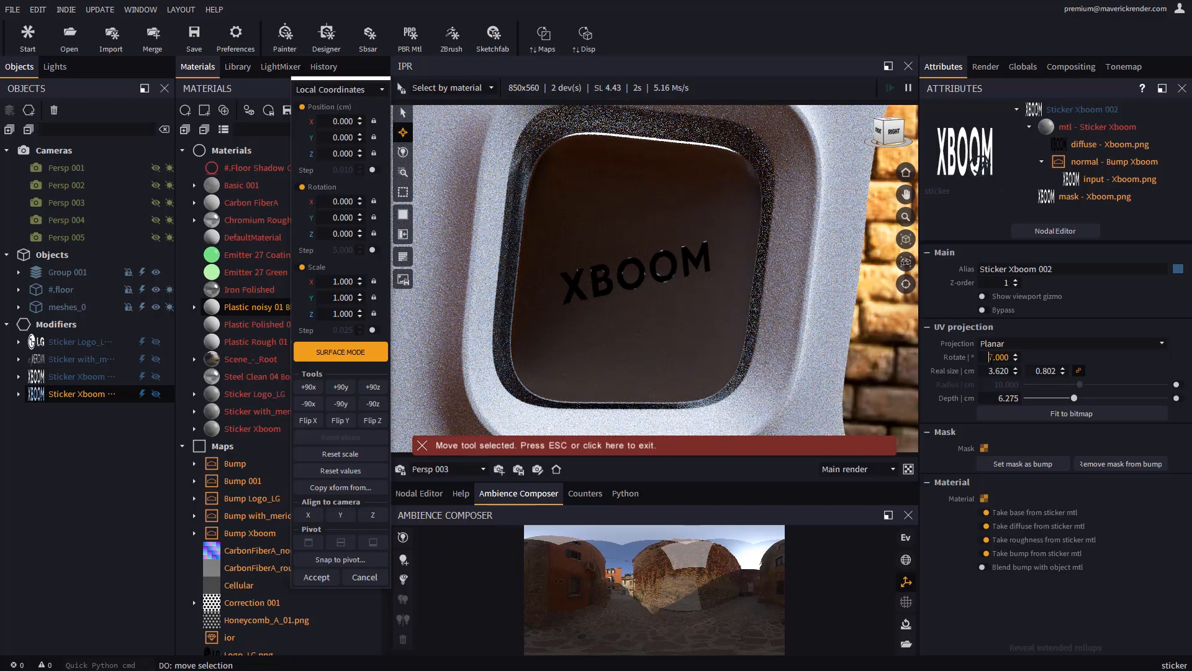
# - Set the duplicated XBOOM sticker's rotation to -7° and adjust its position on the right-side panel
pyautogui.write('-')
pyautogui.press('Return')
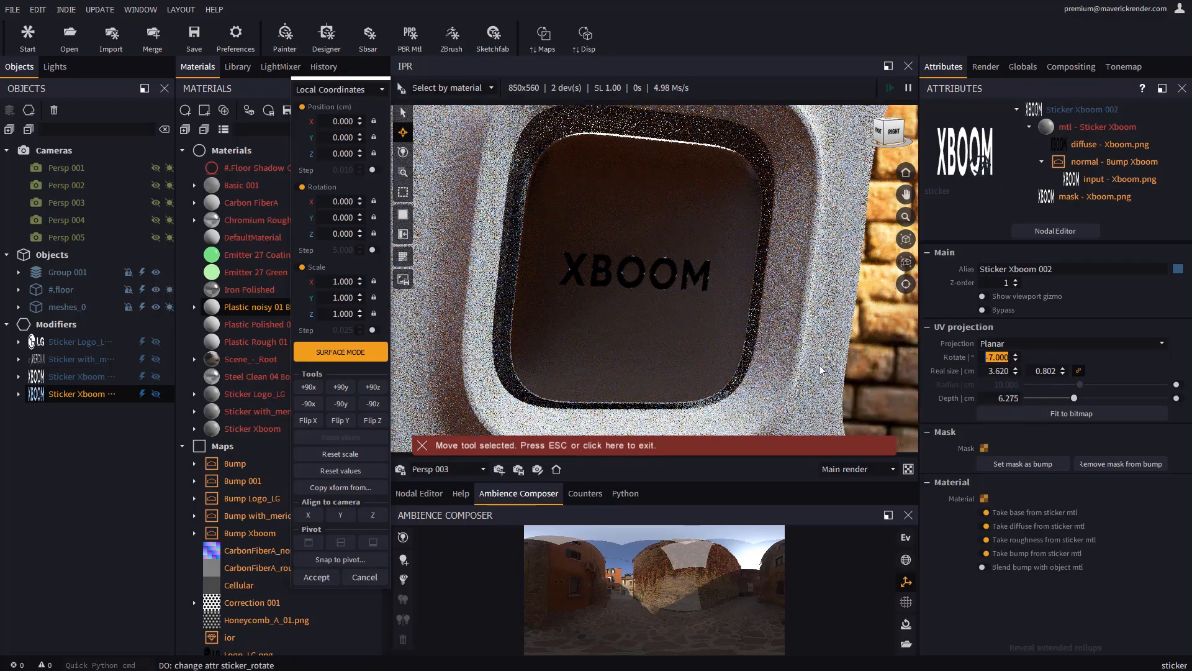
pyautogui.moveTo(663, 342); pyautogui.dragTo(589, 322, button='middle')
pyautogui.moveTo(639, 274); pyautogui.dragTo(642, 273)
pyautogui.moveTo(640, 298); pyautogui.dragTo(686, 343, button='middle')
pyautogui.click(318, 577)
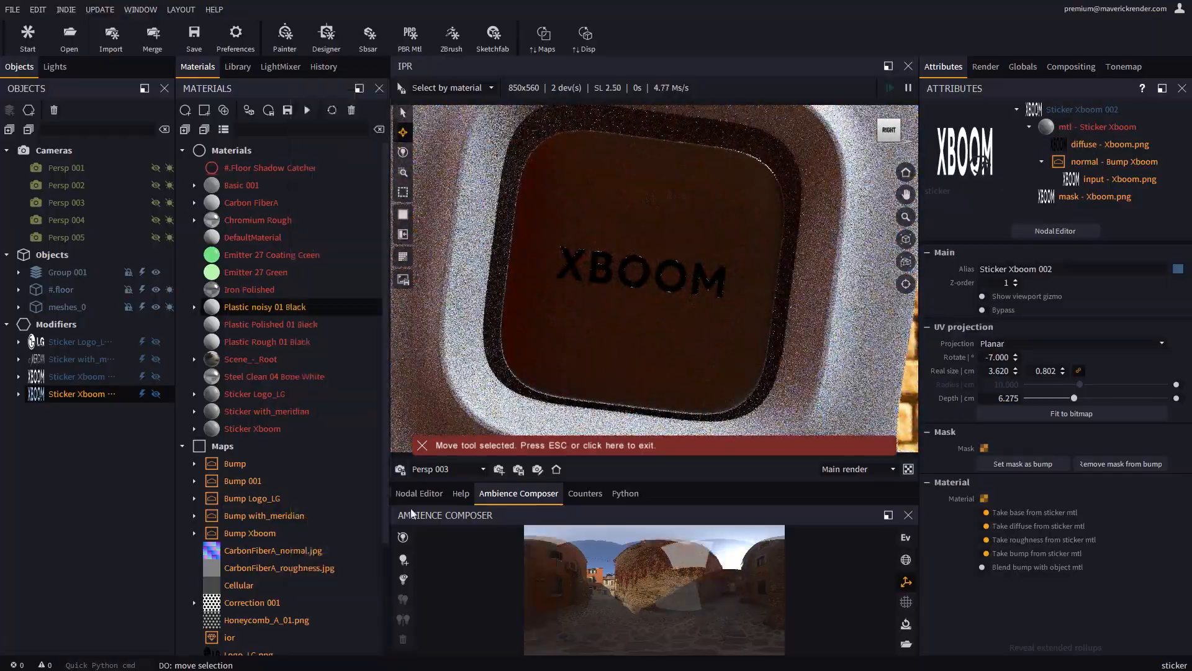
# - Search the library's Design stickers for "power" and add the power symbol sticker at the end of the speaker's top control strip
pyautogui.moveTo(544, 336); pyautogui.dragTo(594, 319, button='middle')
pyautogui.scroll(-10, 594, 318)
pyautogui.moveTo(497, 223); pyautogui.dragTo(559, 280, button='middle')
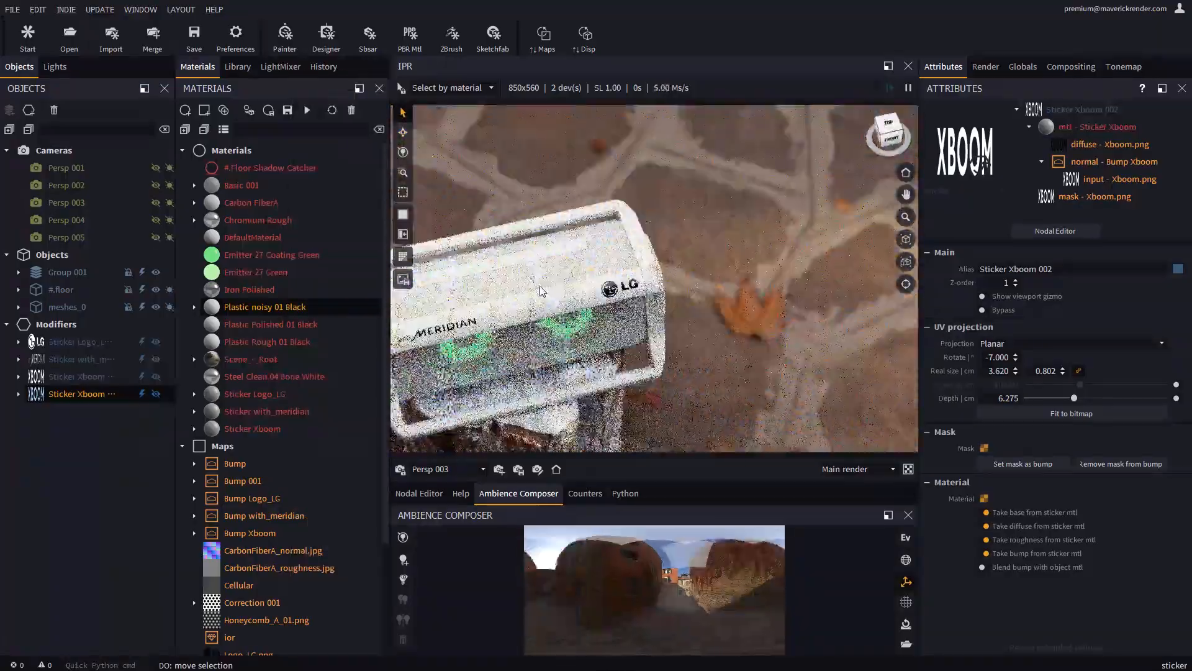
pyautogui.moveTo(460, 283); pyautogui.dragTo(594, 277, button='middle')
pyautogui.scroll(10, 591, 277)
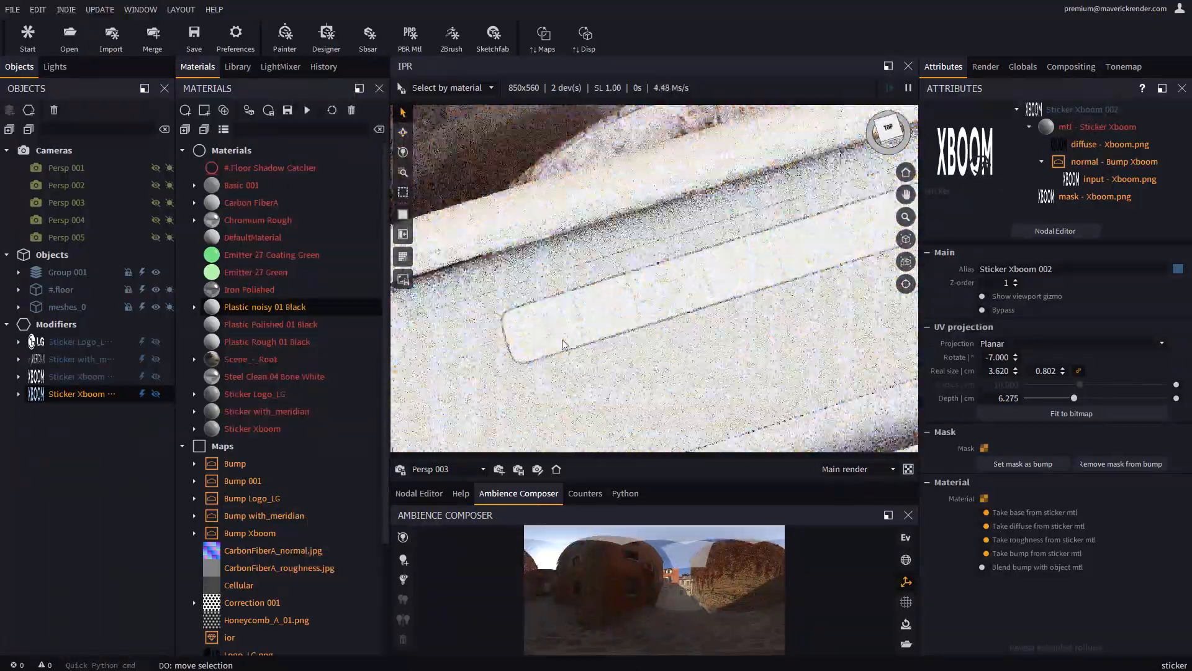
pyautogui.scroll(2, 609, 328)
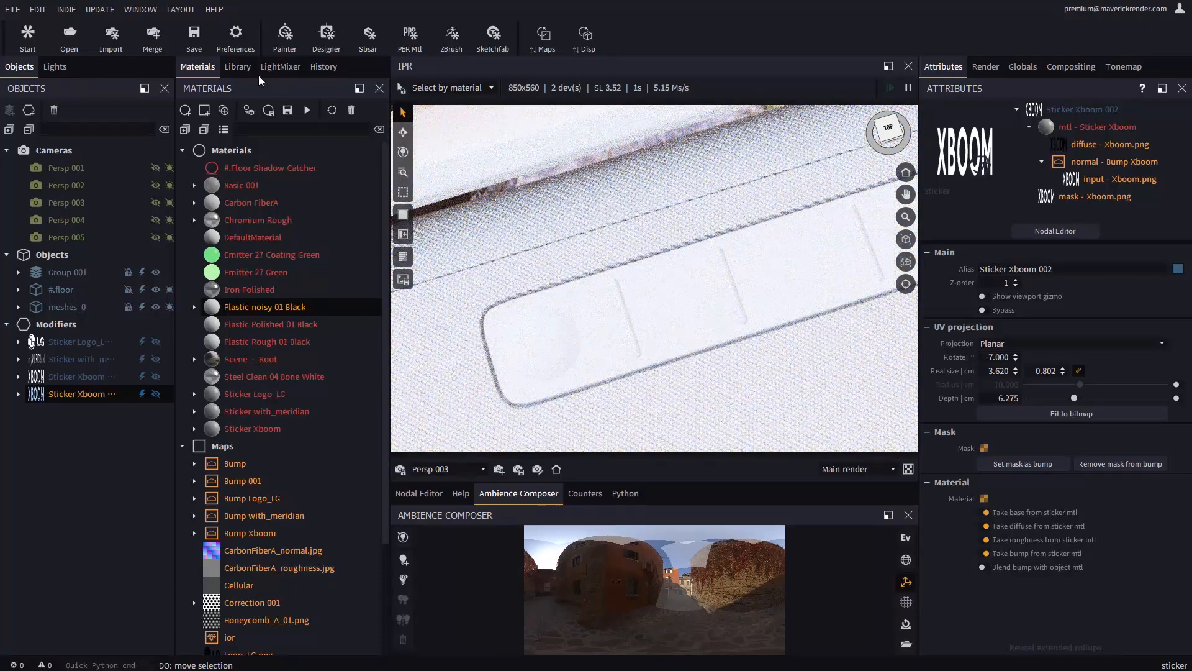
pyautogui.click(238, 67)
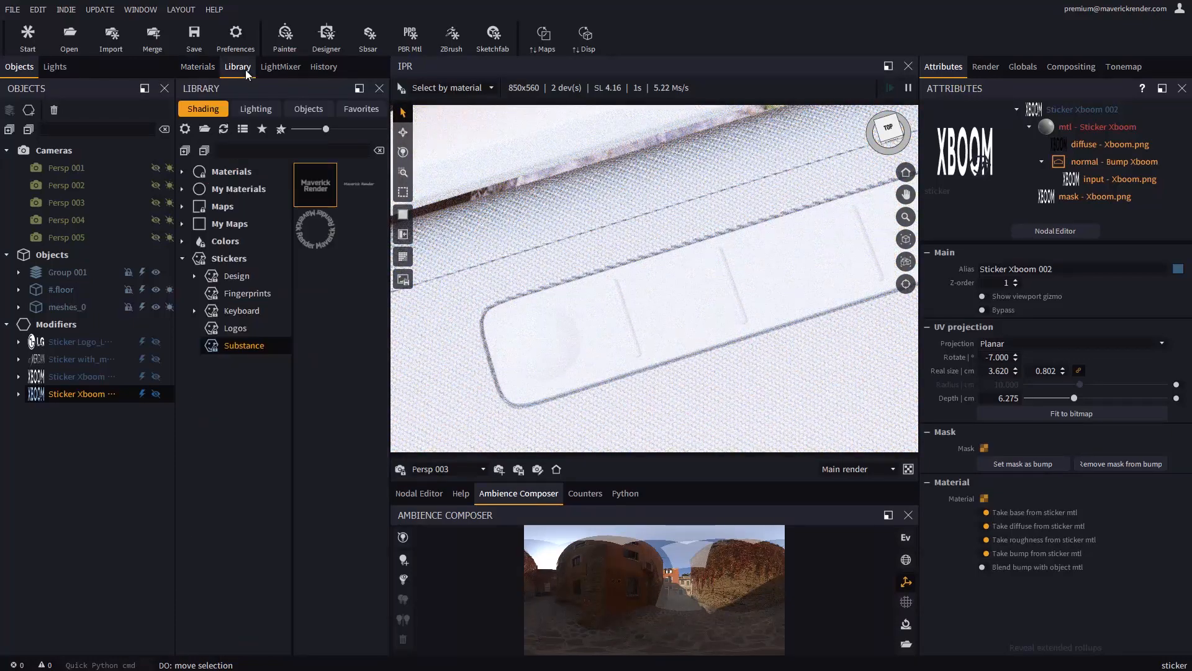
pyautogui.click(201, 278)
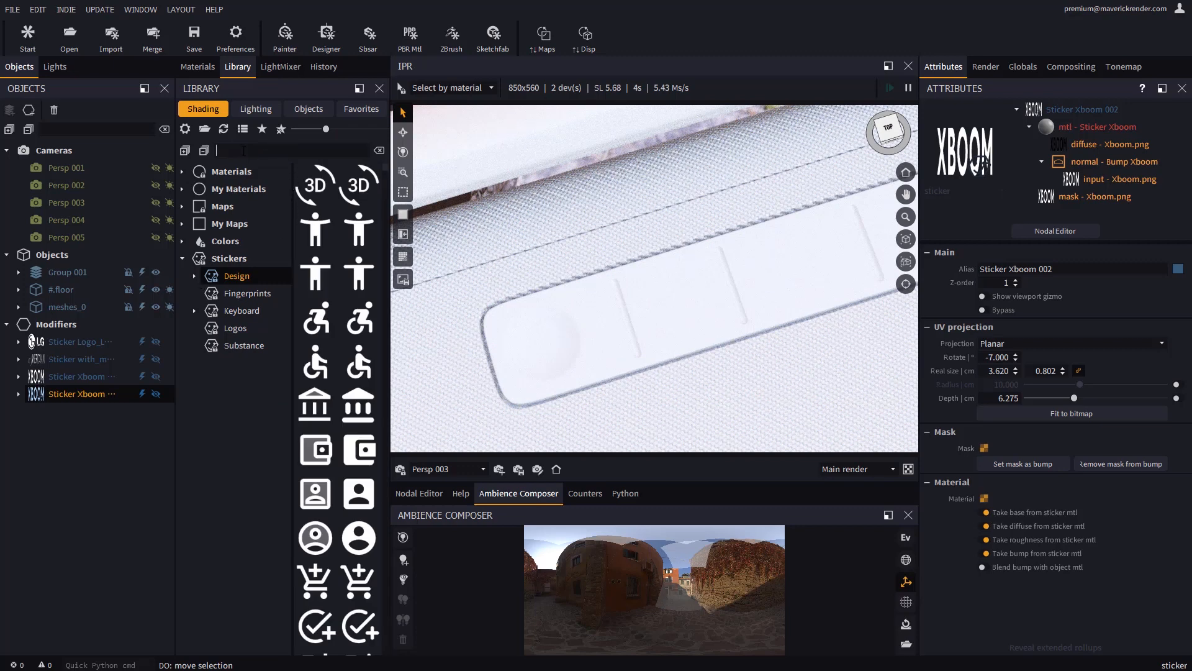
pyautogui.write('power')
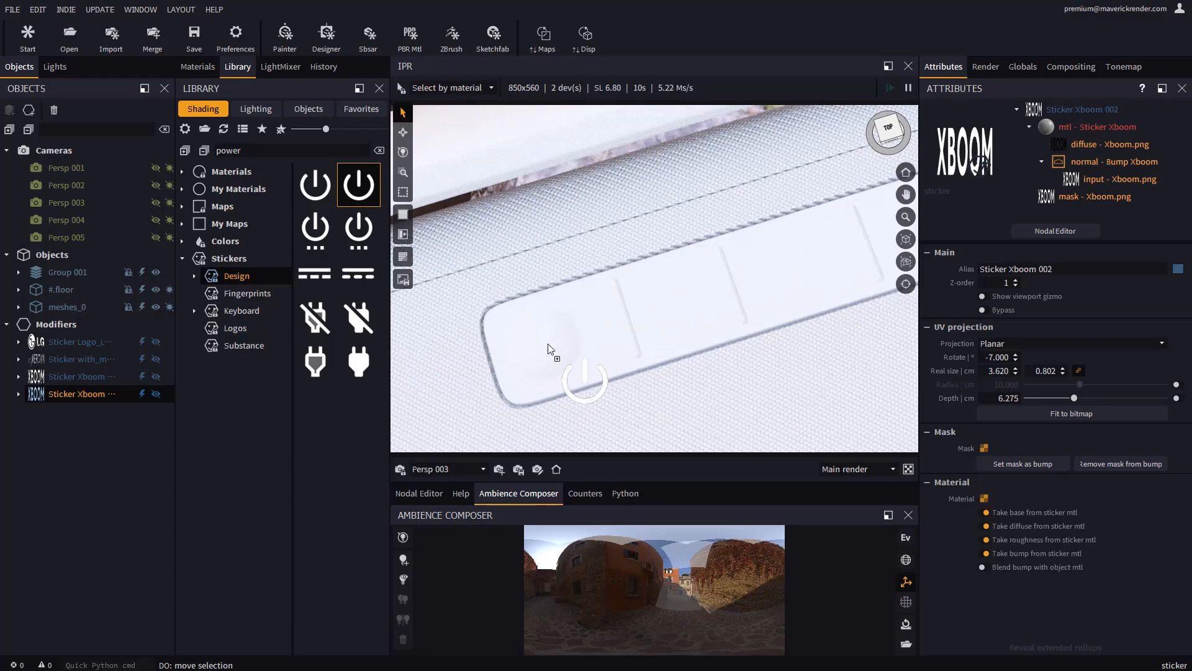
pyautogui.moveTo(548, 344); pyautogui.dragTo(548, 344)
# - Set the power sticker to about 1.552 × 1.552 cm with 179.561 cm depth, hide its gizmo and centre it on the strip's end button
pyautogui.moveTo(596, 329); pyautogui.dragTo(616, 303)
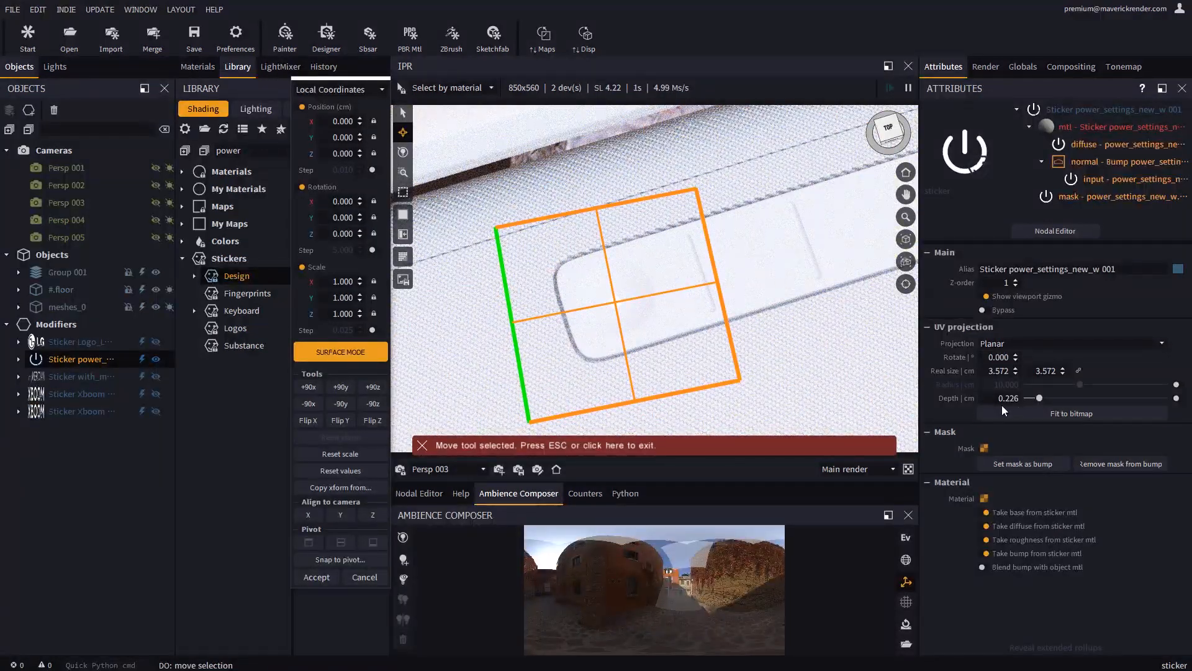
pyautogui.moveTo(1039, 398); pyautogui.dragTo(1065, 435)
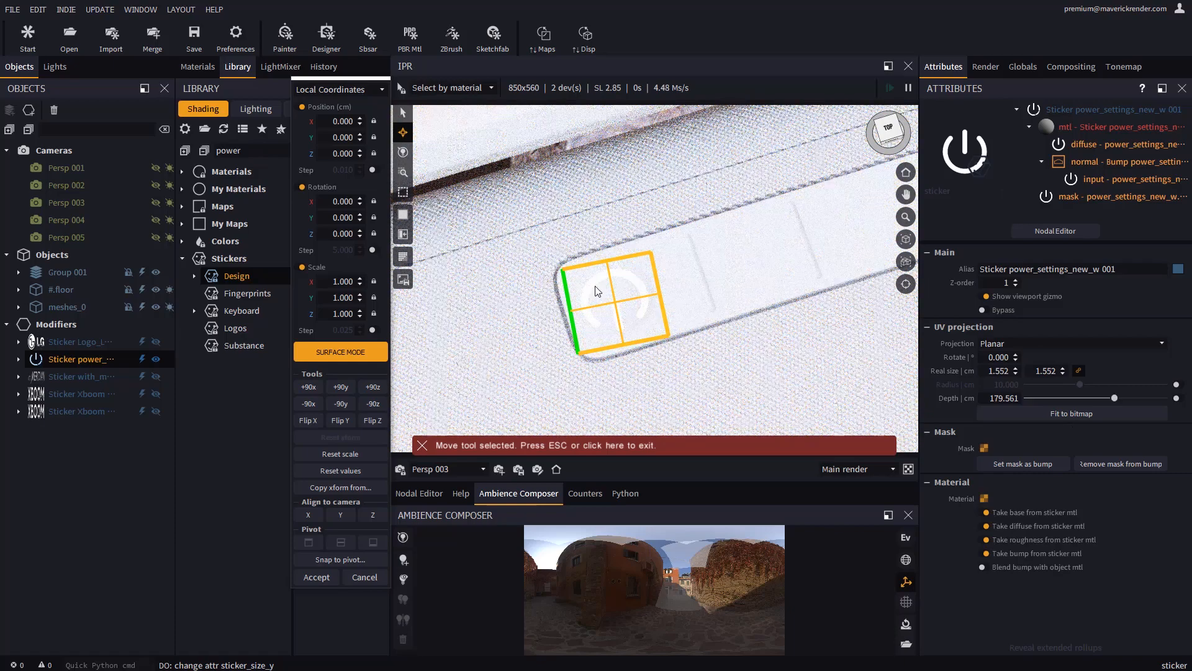
pyautogui.click(986, 296)
pyautogui.moveTo(608, 301); pyautogui.dragTo(614, 297)
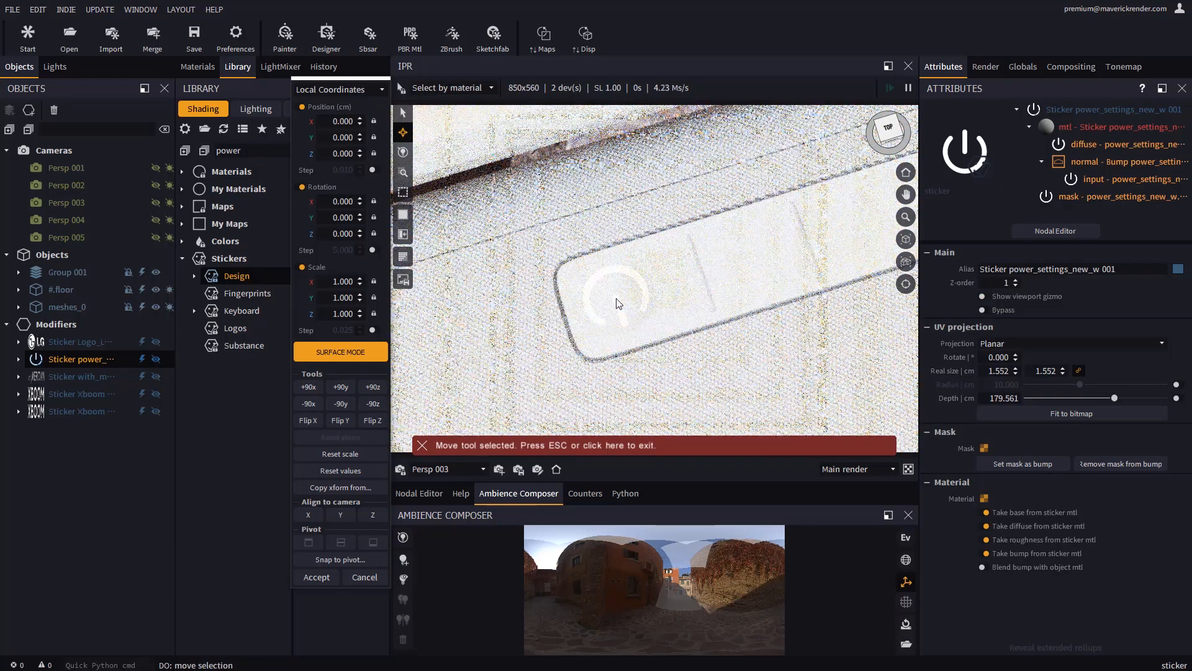
# - Rotate the power sticker to about 178.9° so the symbol stands upright, and accept its placement
pyautogui.moveTo(1016, 357); pyautogui.dragTo(1019, 268)
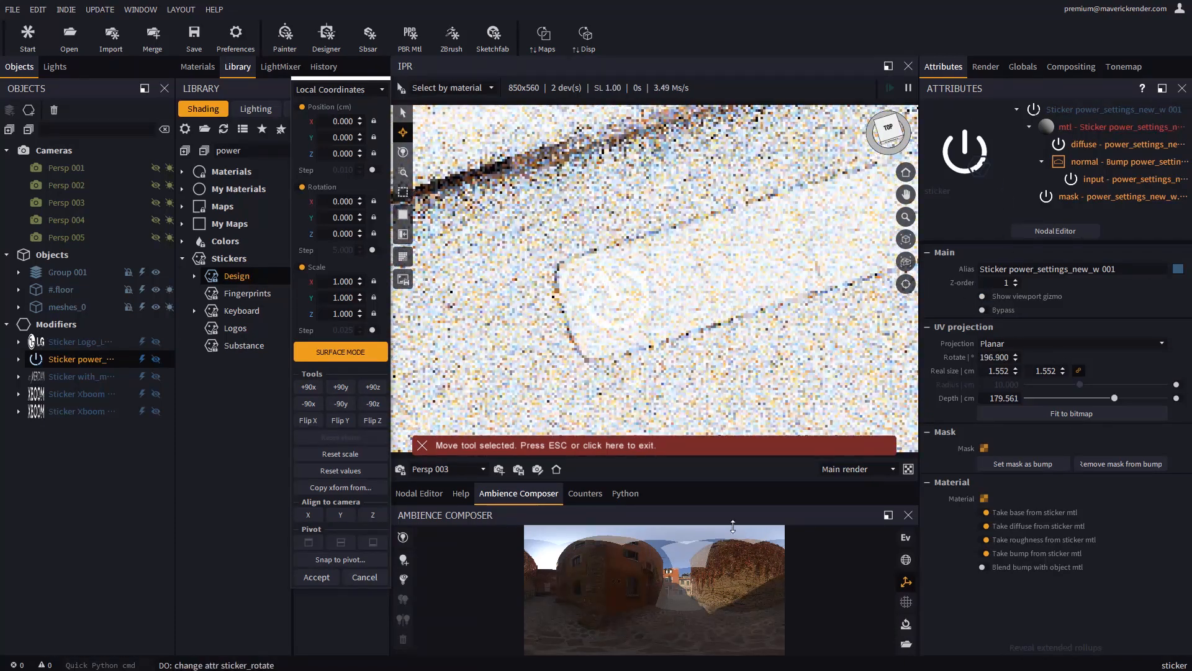
pyautogui.moveTo(733, 527); pyautogui.dragTo(746, 639)
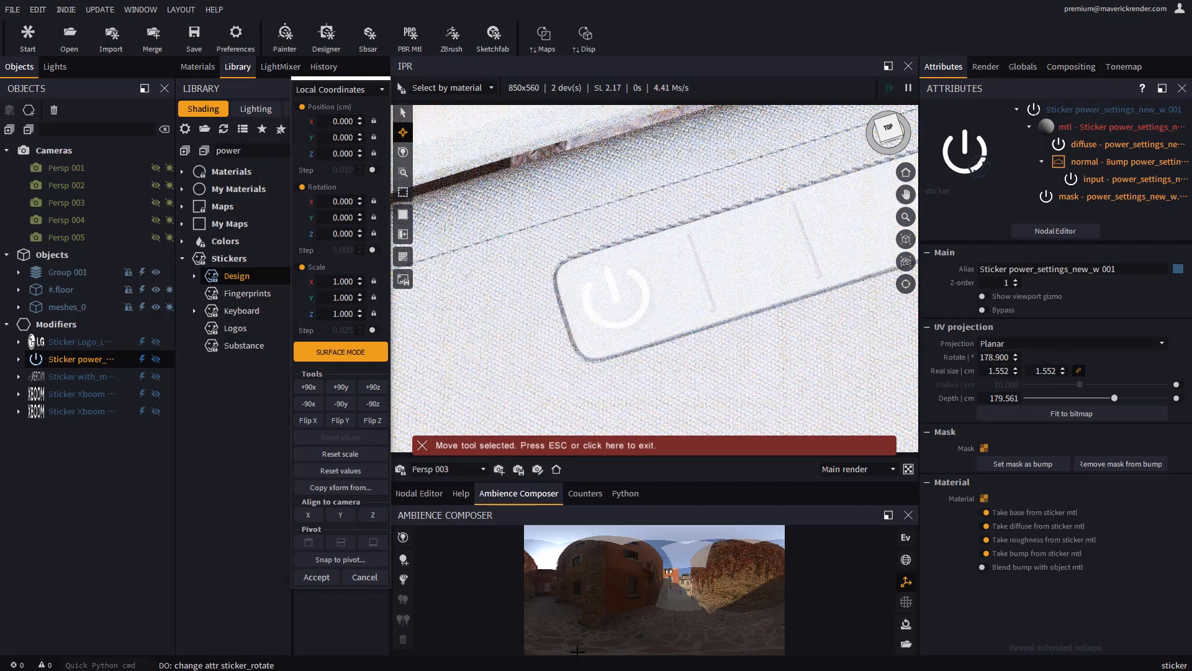
pyautogui.click(323, 582)
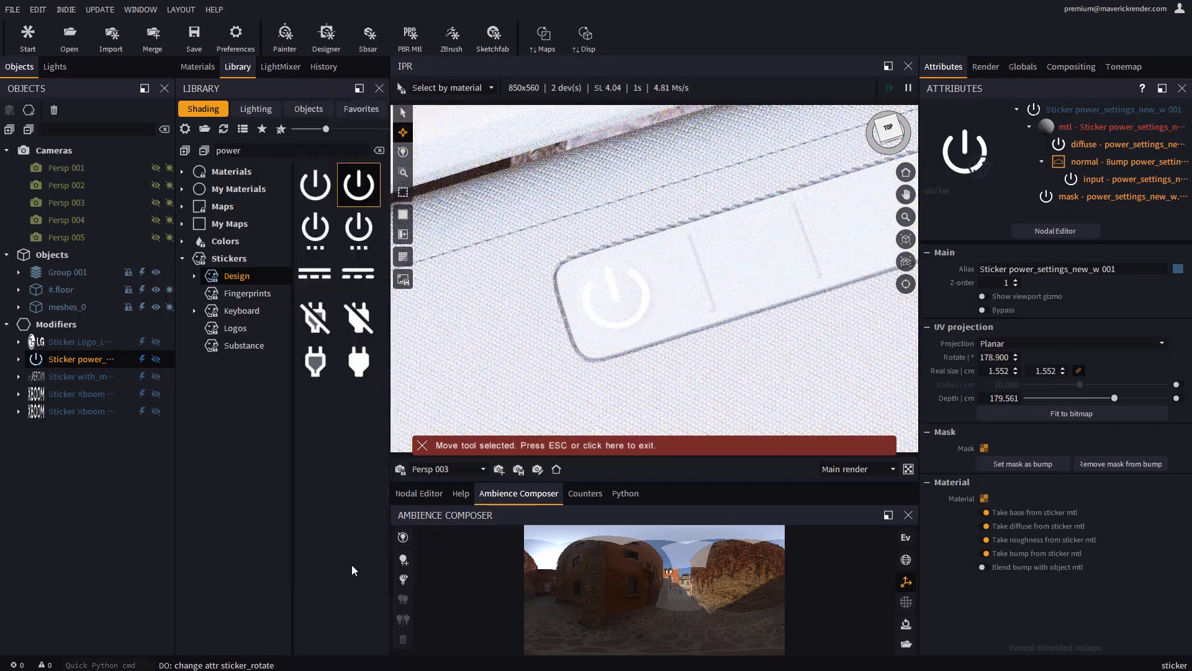
# - Change the power sticker's material to plastic and lower its diffuse weight to about 0.142
pyautogui.click(1090, 128)
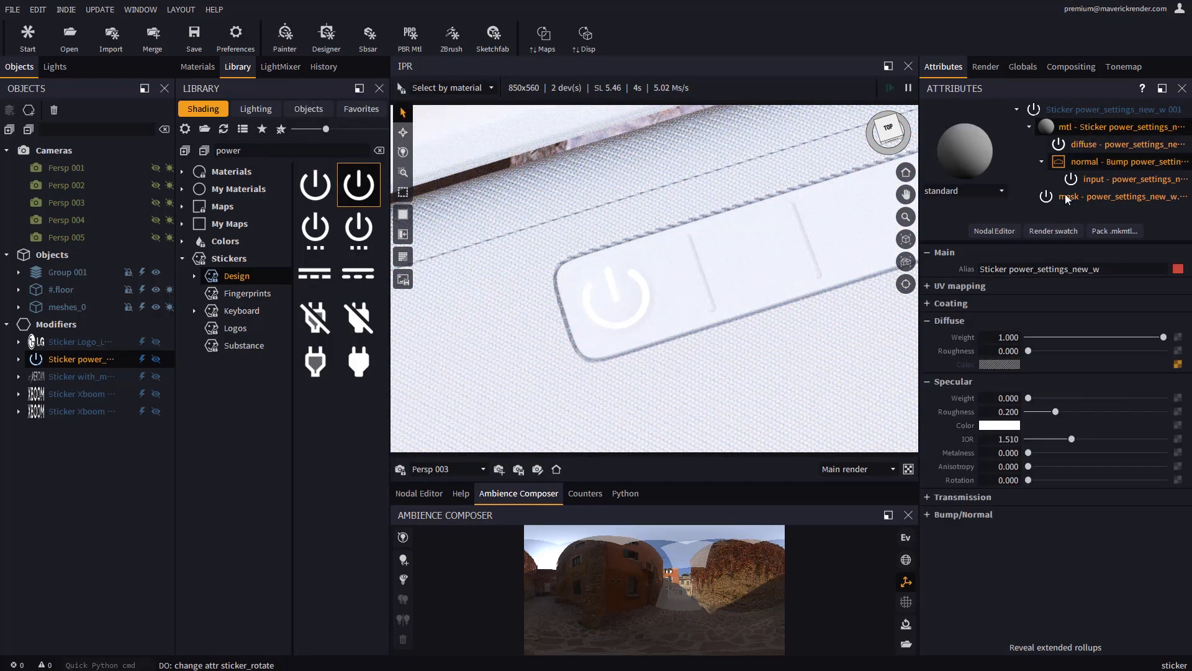
pyautogui.click(961, 191)
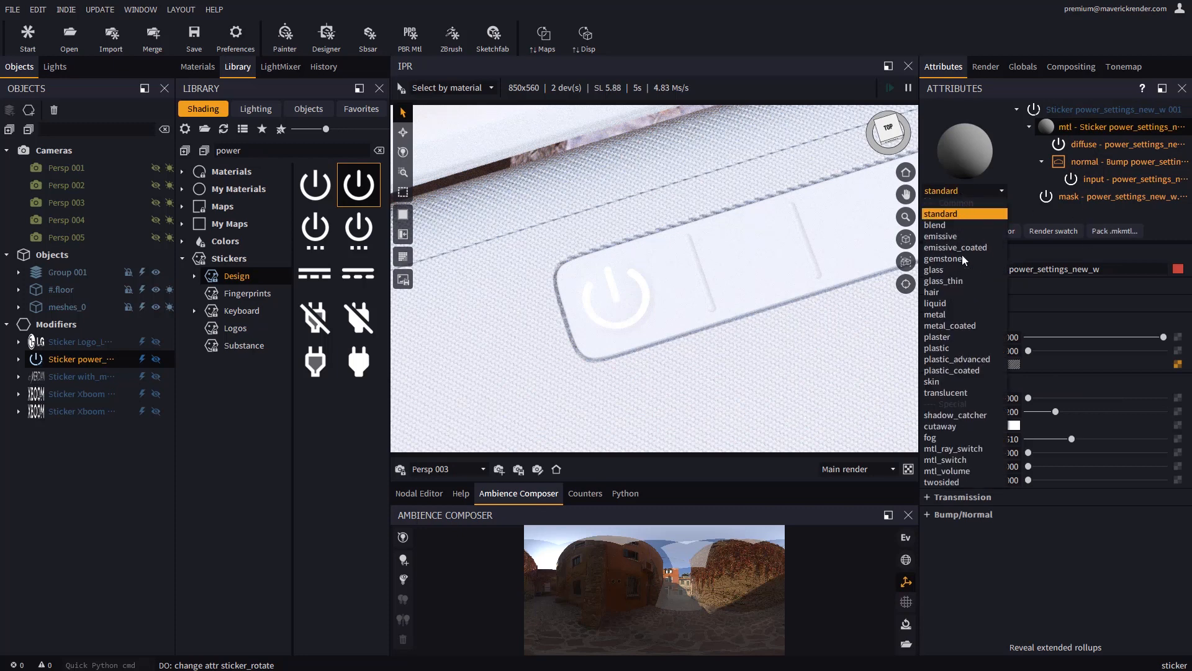
pyautogui.click(946, 346)
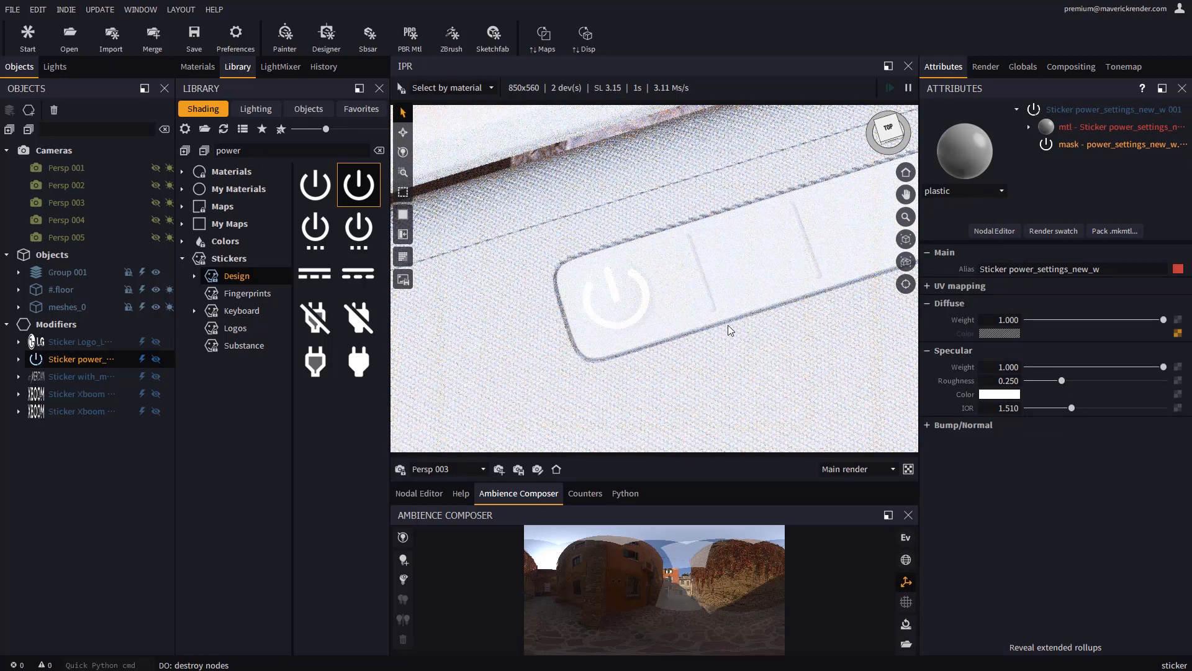
pyautogui.moveTo(1156, 323); pyautogui.dragTo(1047, 323)
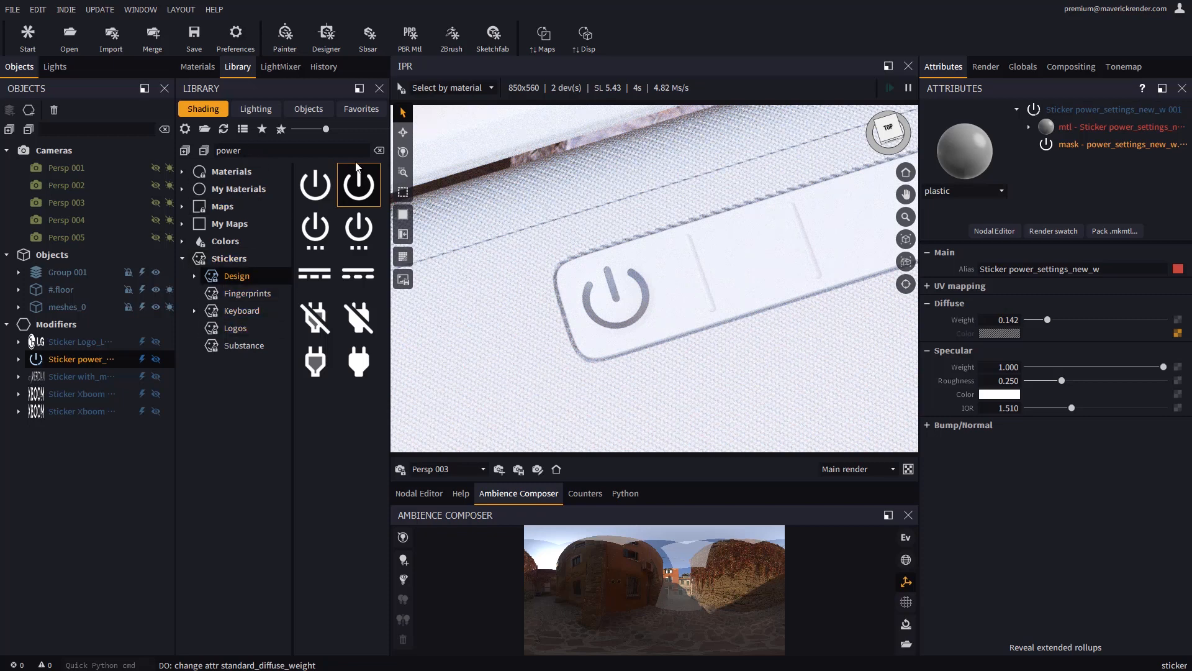
# - Clear the library search and add the white Bluetooth sticker from the Design device category to the strip's second button
pyautogui.click(379, 151)
pyautogui.click(194, 275)
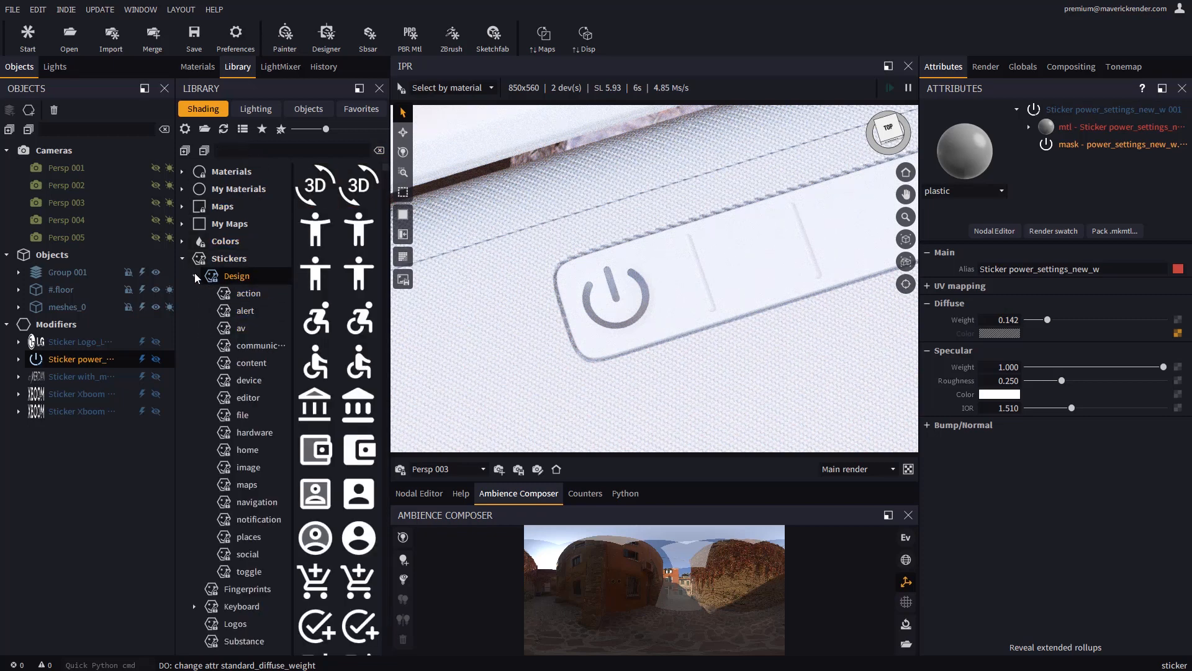
pyautogui.click(249, 380)
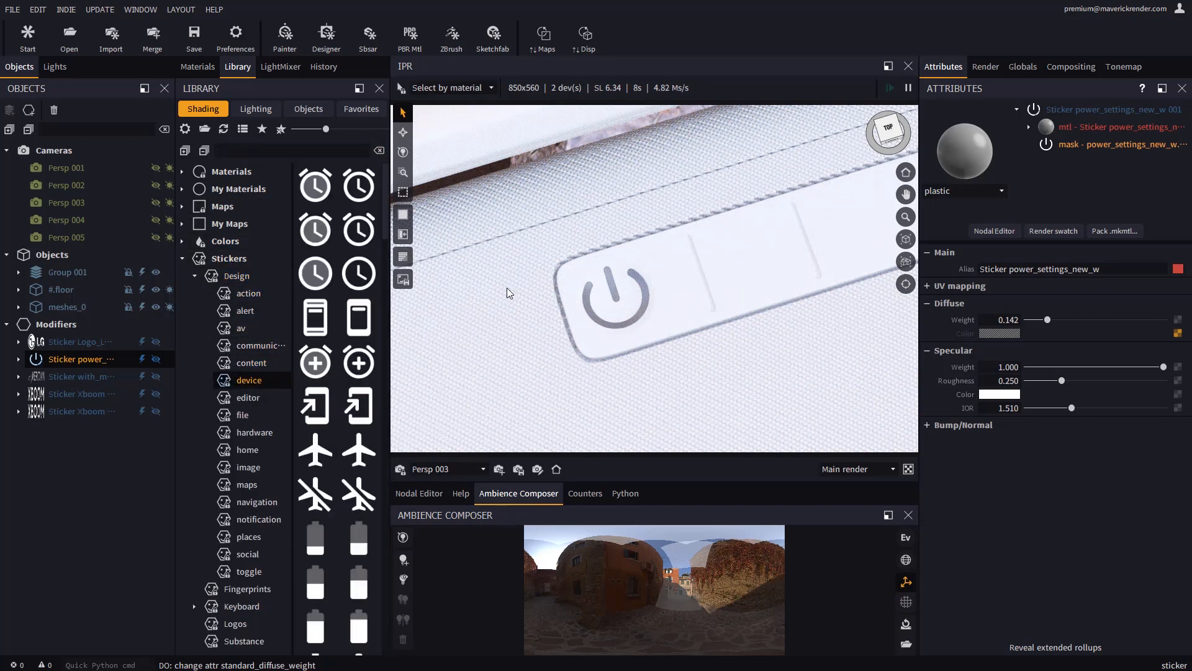
pyautogui.scroll(-5, 323, 347)
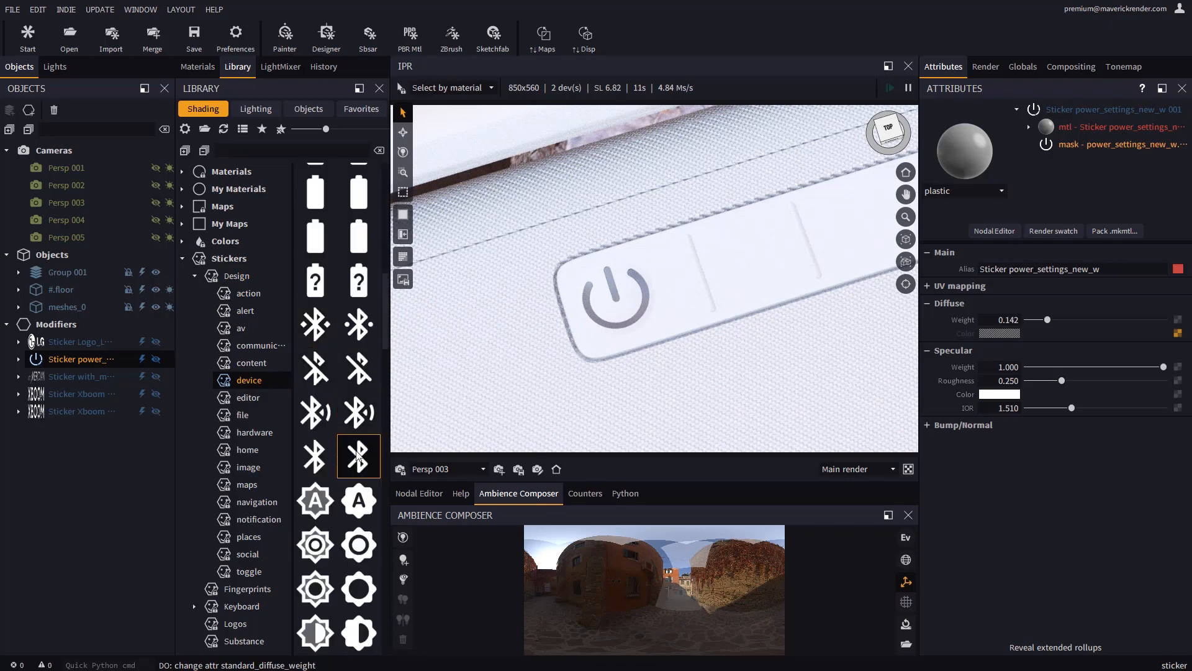
pyautogui.moveTo(763, 259); pyautogui.dragTo(766, 258)
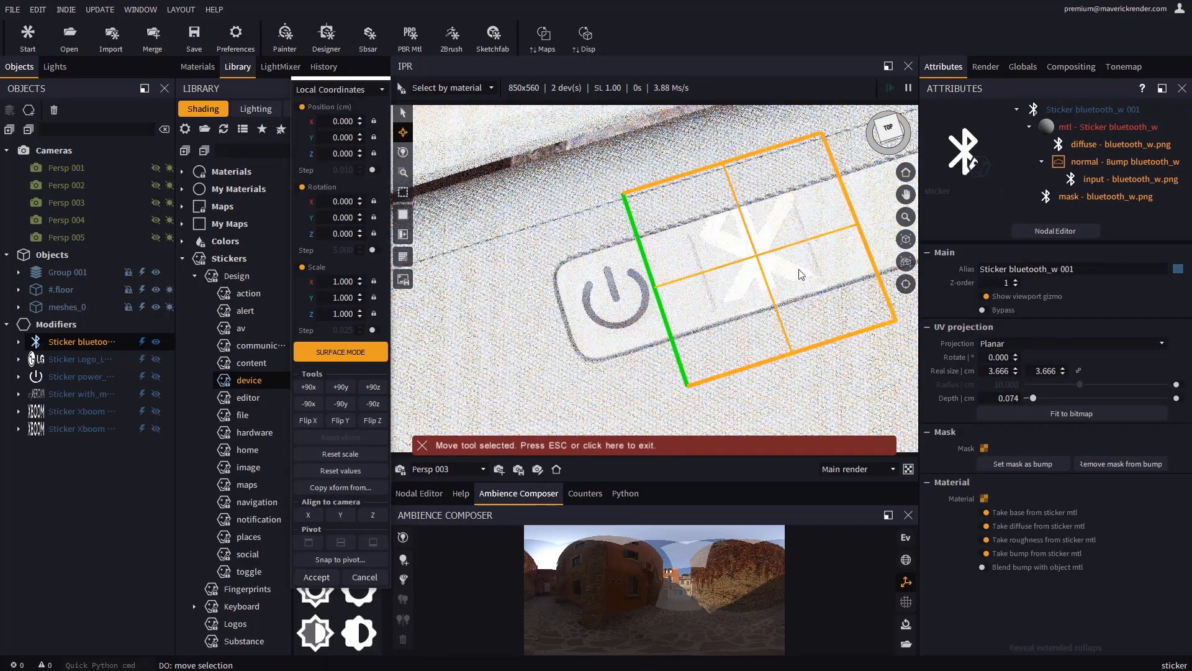
# - Resize the Bluetooth sticker proportionally to about 1.526 × 1.526 cm, rotate it 180°, accept the placement and hide its gizmo
pyautogui.click(1079, 371)
pyautogui.moveTo(1016, 371); pyautogui.dragTo(1021, 434)
pyautogui.doubleClick(1004, 358)
pyautogui.write('180')
pyautogui.press('Return')
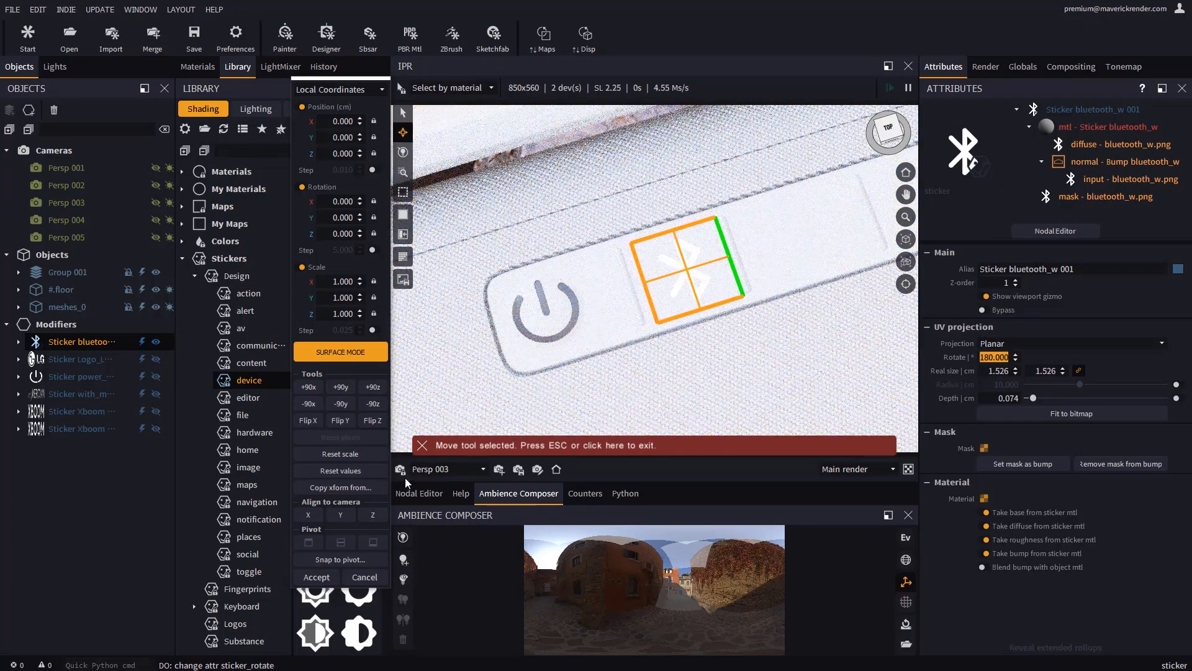
pyautogui.click(327, 578)
pyautogui.press('Escape')
pyautogui.click(156, 342)
pyautogui.moveTo(679, 255); pyautogui.dragTo(647, 282, button='middle')
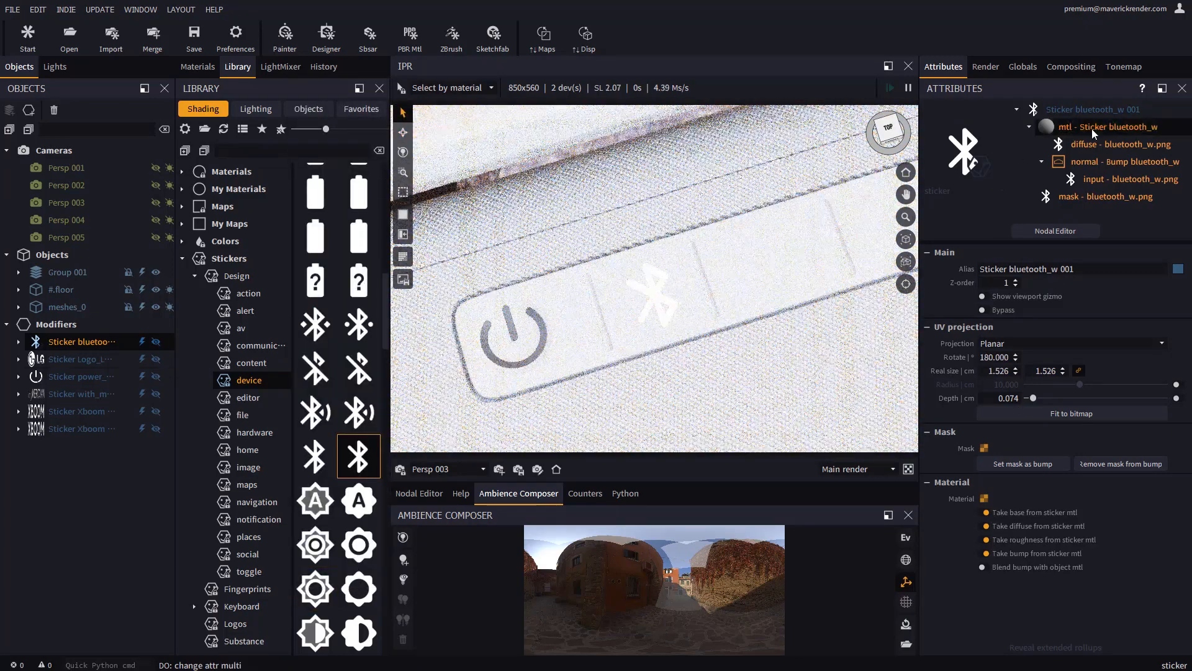
# - Change the Bluetooth sticker's material to plastic and lower its diffuse weight to about 0.147
pyautogui.click(1089, 128)
pyautogui.click(964, 192)
pyautogui.click(950, 346)
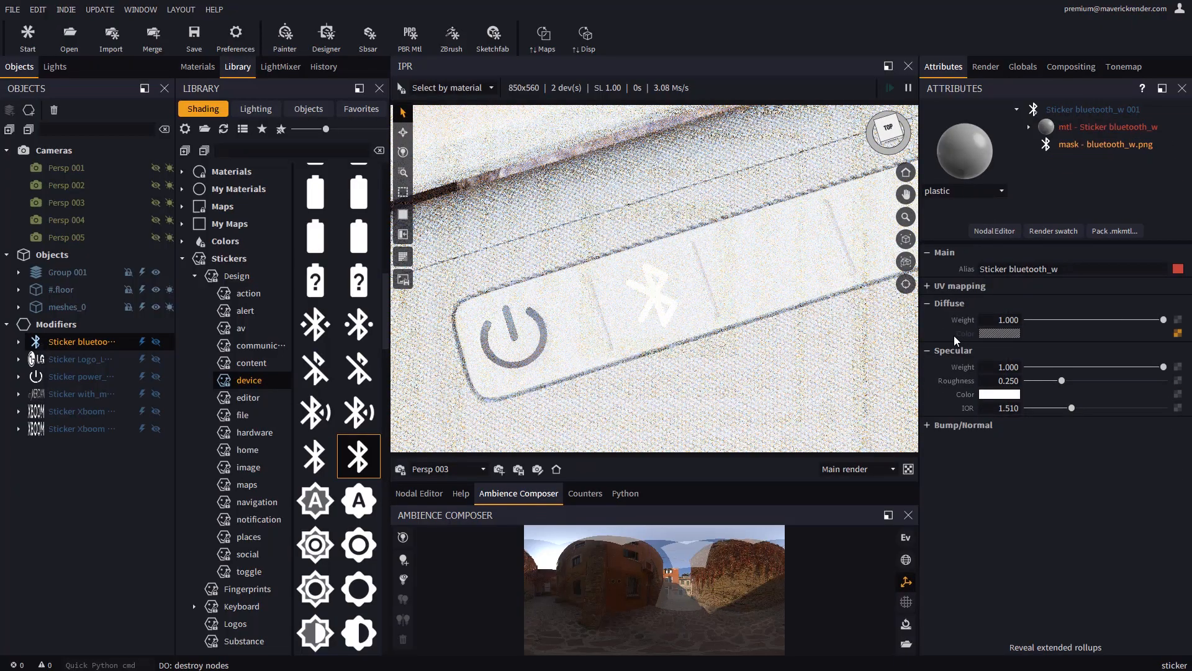
pyautogui.moveTo(1166, 321); pyautogui.dragTo(1041, 326)
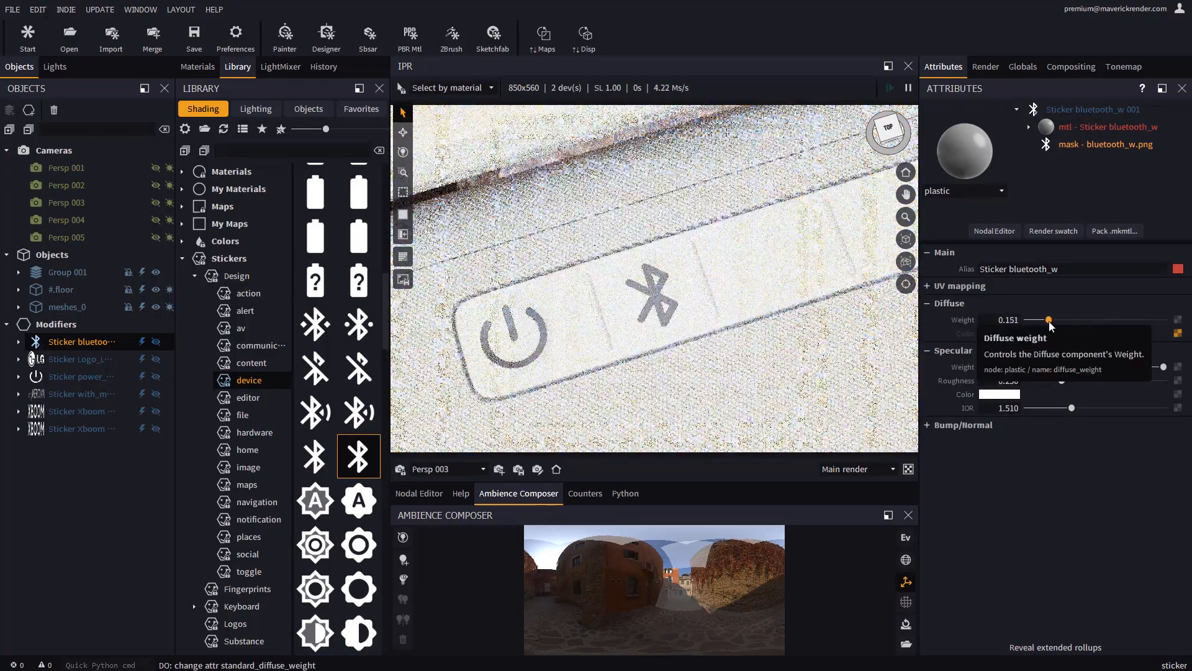
# - Browse the Design communication and av sticker categories and add the fast rewind sticker to the strip's third button
pyautogui.moveTo(763, 286); pyautogui.dragTo(697, 311, button='middle')
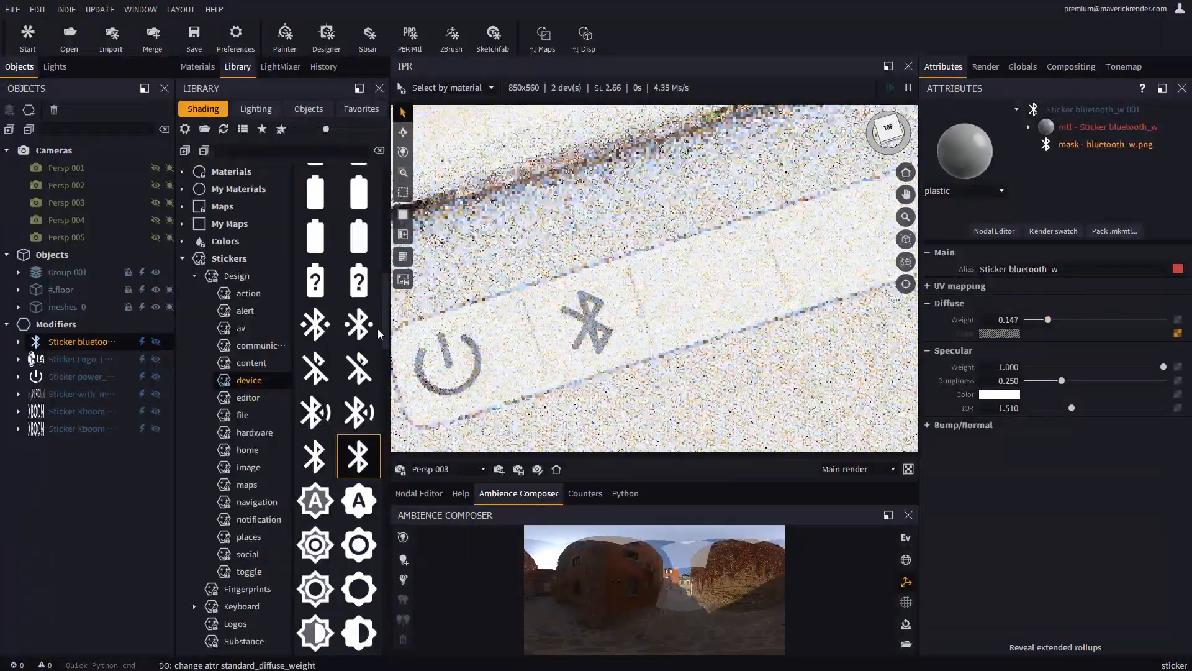
pyautogui.click(264, 348)
pyautogui.scroll(-8, 318, 307)
pyautogui.moveTo(325, 130); pyautogui.dragTo(314, 130)
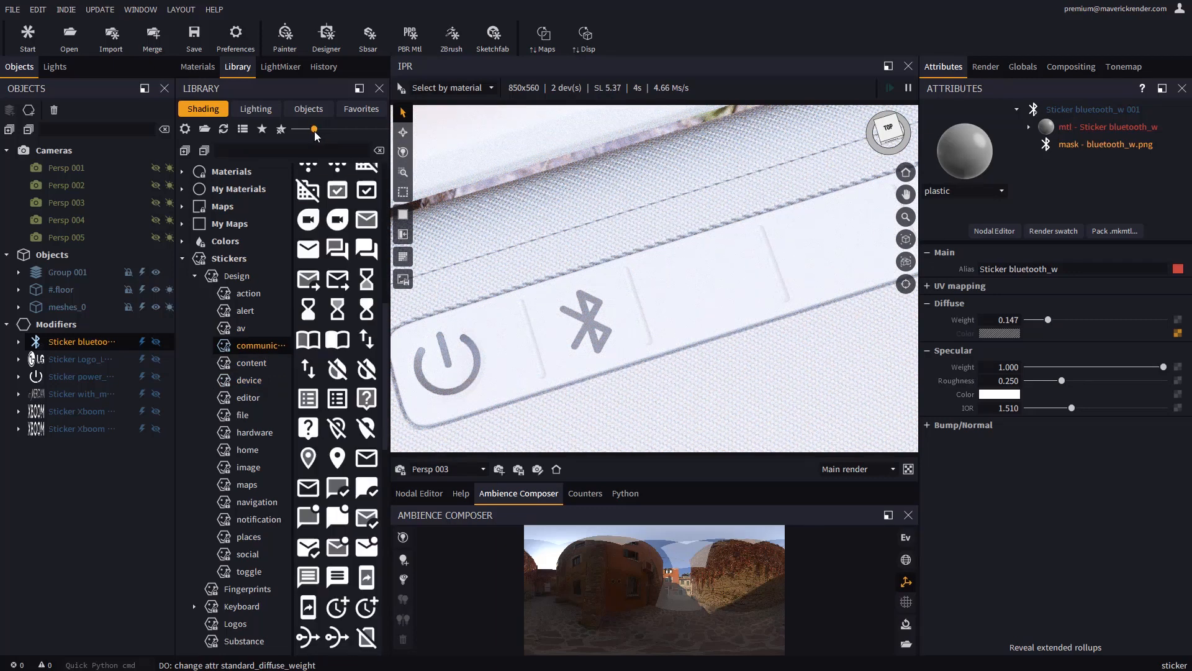
pyautogui.scroll(8, 338, 266)
pyautogui.scroll(-12, 339, 274)
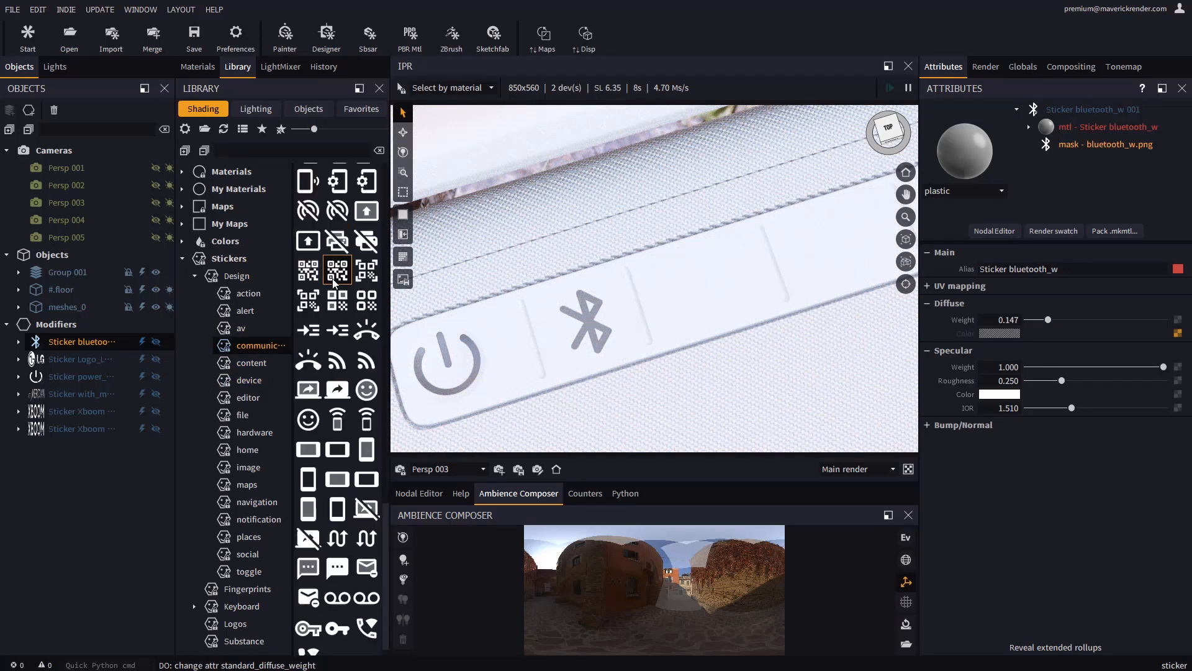
pyautogui.click(240, 329)
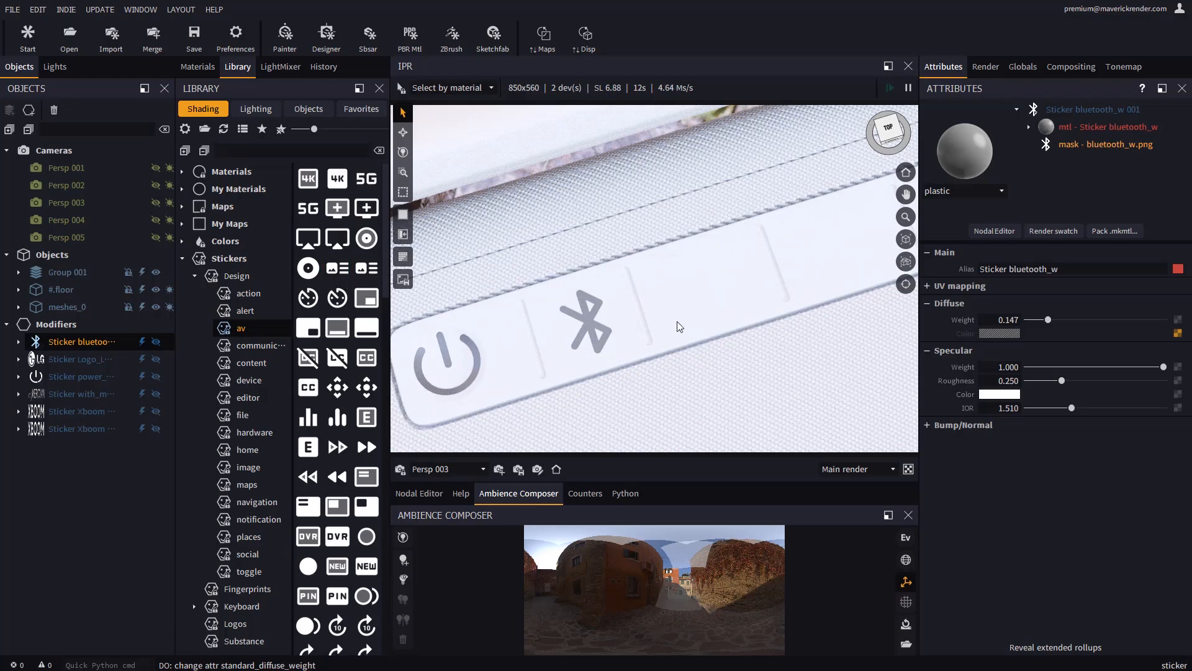
pyautogui.moveTo(308, 476); pyautogui.dragTo(660, 316)
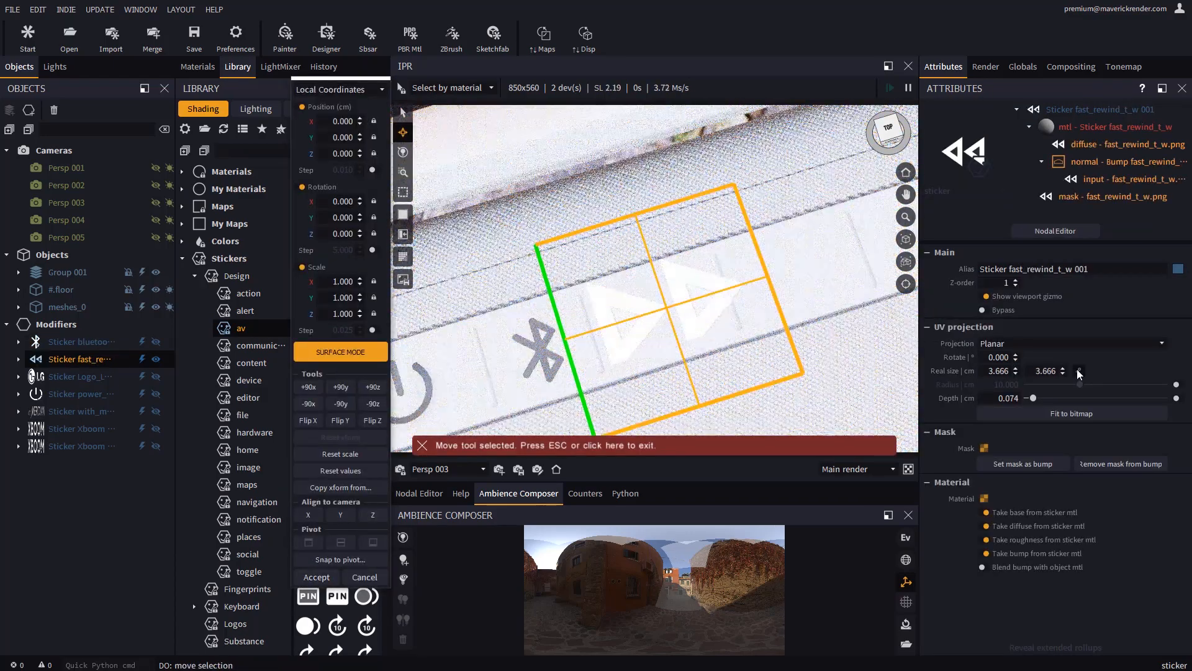
# - Size the fast rewind sticker to about 1.726 × 1.726 cm, centre it on its button, rotate it 180° and accept the placement
pyautogui.moveTo(1016, 408); pyautogui.dragTo(1016, 431)
pyautogui.moveTo(667, 312); pyautogui.dragTo(658, 316)
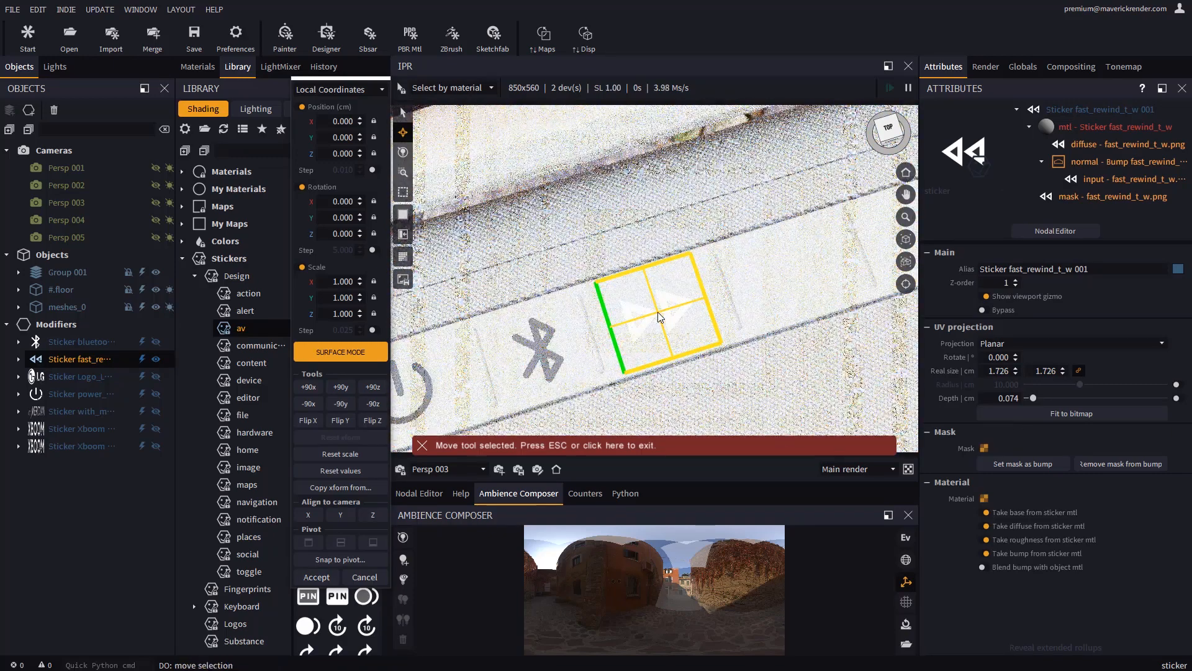
pyautogui.doubleClick(998, 357)
pyautogui.write('180')
pyautogui.press('Return')
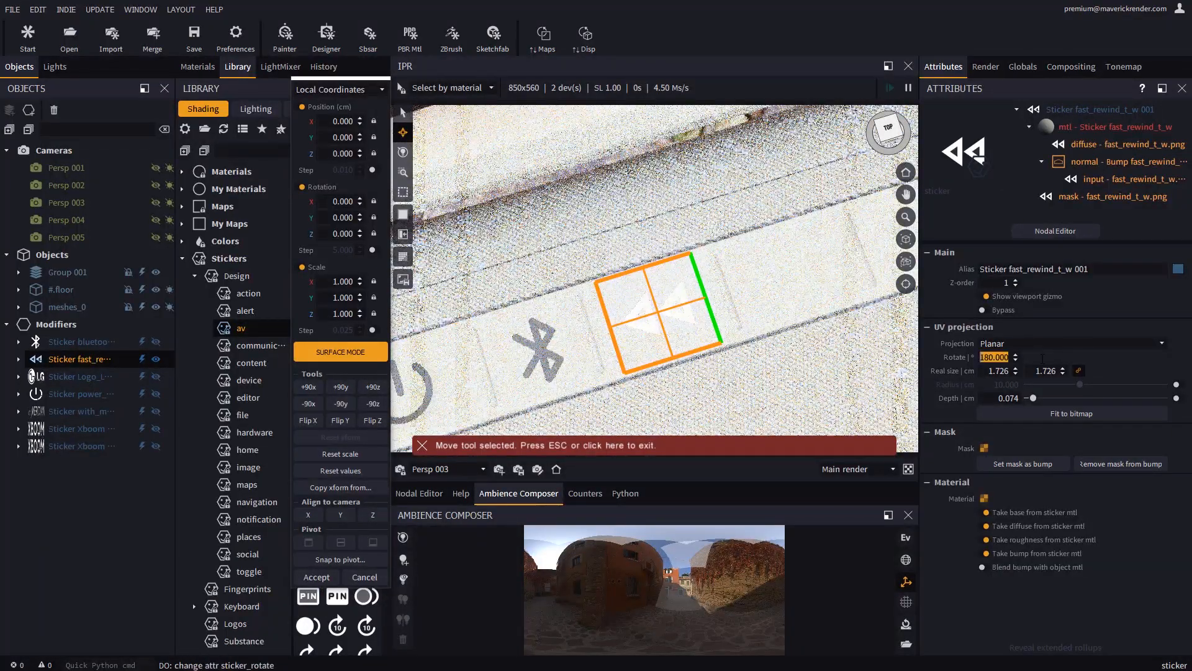
pyautogui.click(316, 577)
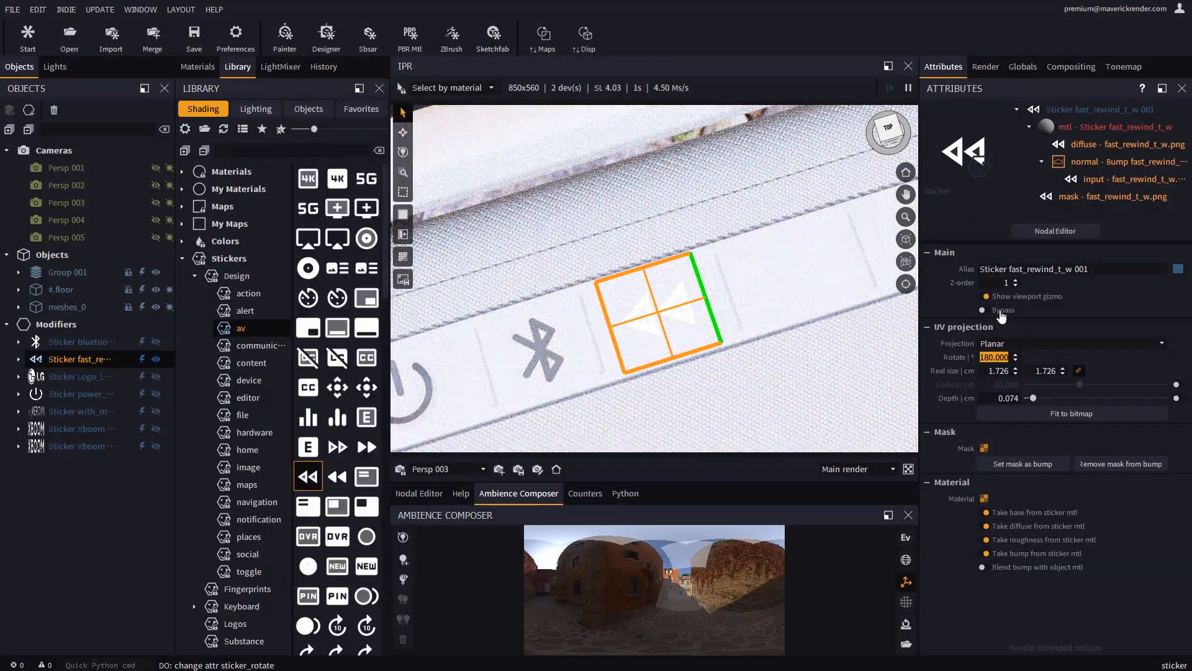
# - Hide the fast rewind sticker's gizmo, change its material to plastic and lower the diffuse weight to about 0.151
pyautogui.click(971, 188)
pyautogui.click(949, 349)
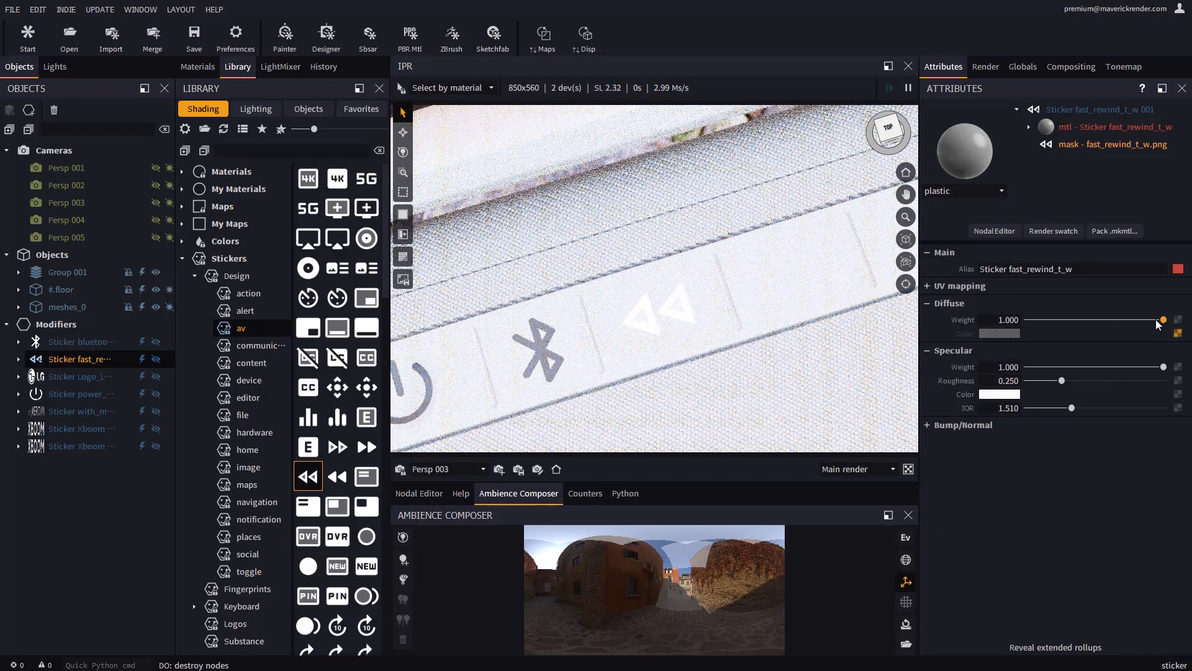
pyautogui.moveTo(1156, 319); pyautogui.dragTo(1051, 323)
# - Add the two-line Maverick Render text from the Substance stickers to the button beside the rewind symbol, creating it as a sticker
pyautogui.moveTo(714, 298); pyautogui.dragTo(613, 333, button='middle')
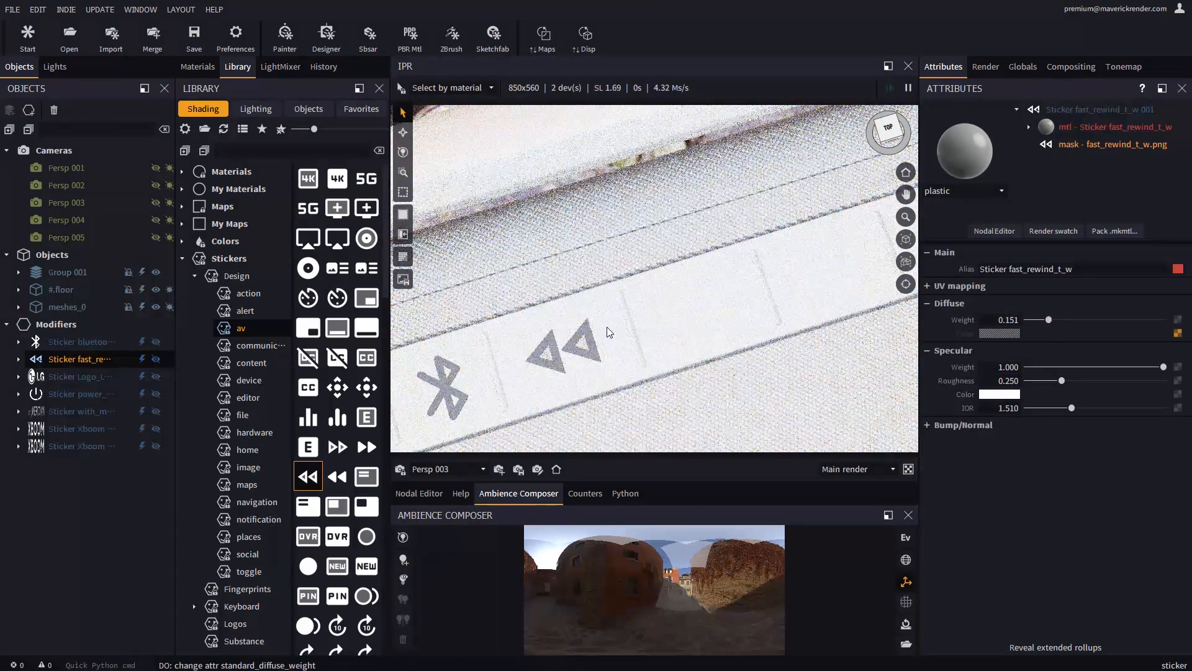
pyautogui.moveTo(724, 302); pyautogui.dragTo(689, 299, button='middle')
pyautogui.scroll(3, 623, 337)
pyautogui.click(195, 275)
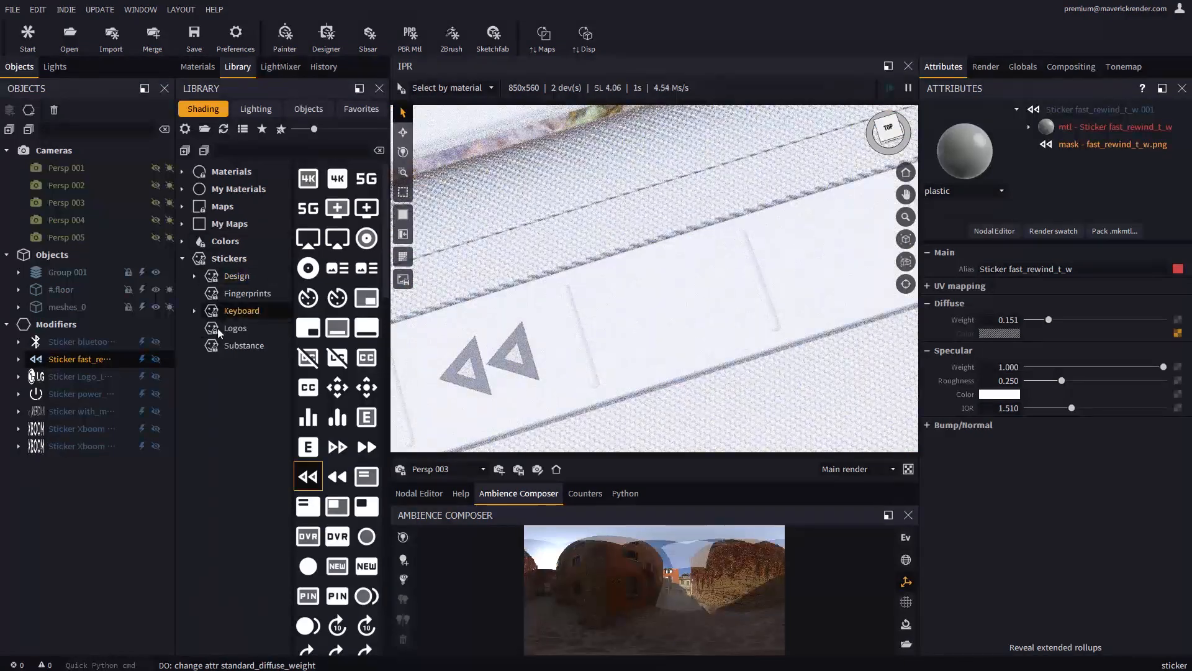
pyautogui.click(235, 346)
pyautogui.moveTo(315, 129); pyautogui.dragTo(335, 128)
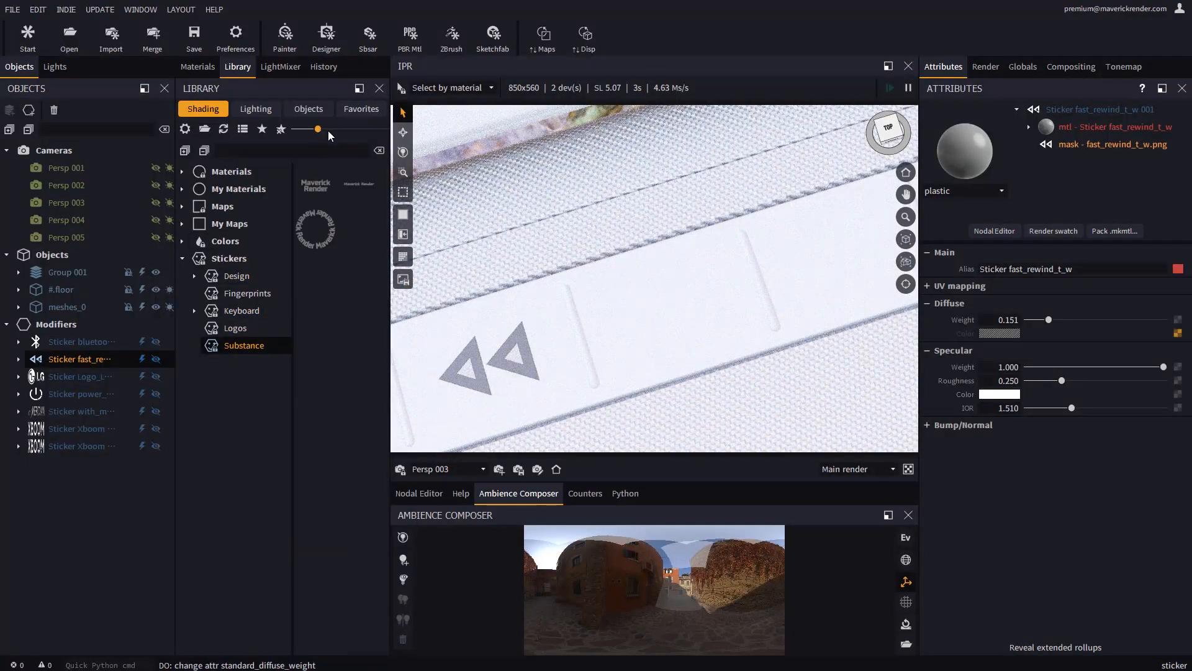
pyautogui.moveTo(664, 319); pyautogui.dragTo(661, 309)
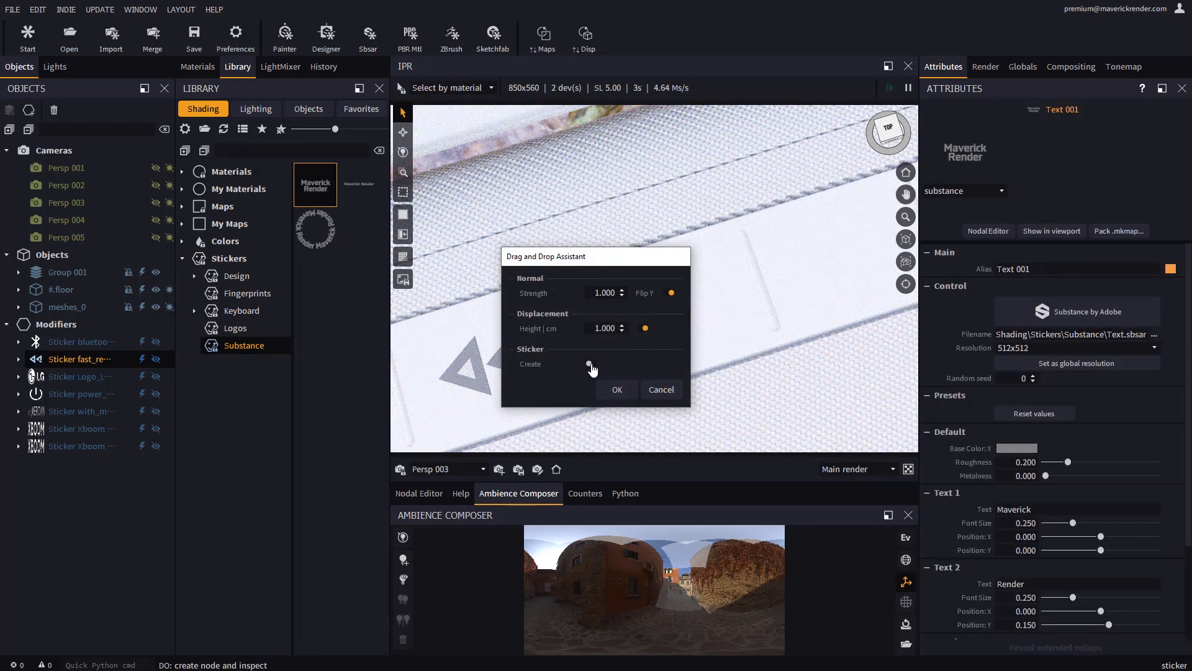
pyautogui.click(613, 388)
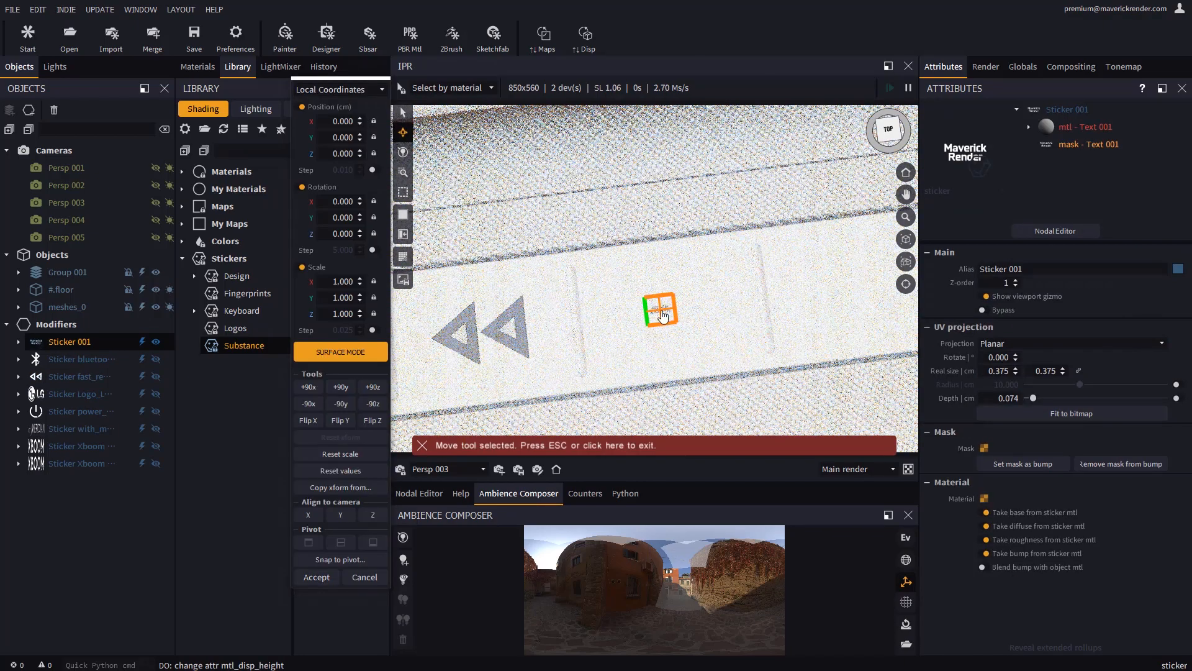
# - Centre the text sticker on its button, size it to 2.875 × 2.875 cm, rotate it 180° and hide its gizmo
pyautogui.moveTo(662, 311); pyautogui.dragTo(668, 309)
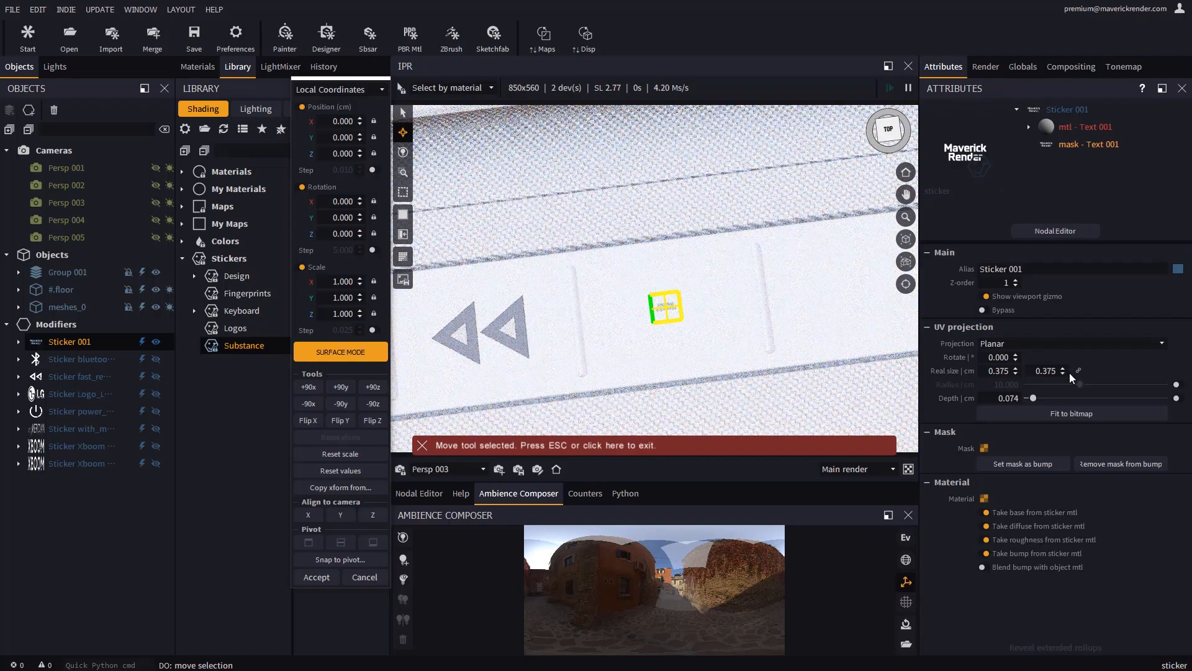
pyautogui.moveTo(1018, 351); pyautogui.dragTo(1021, 291)
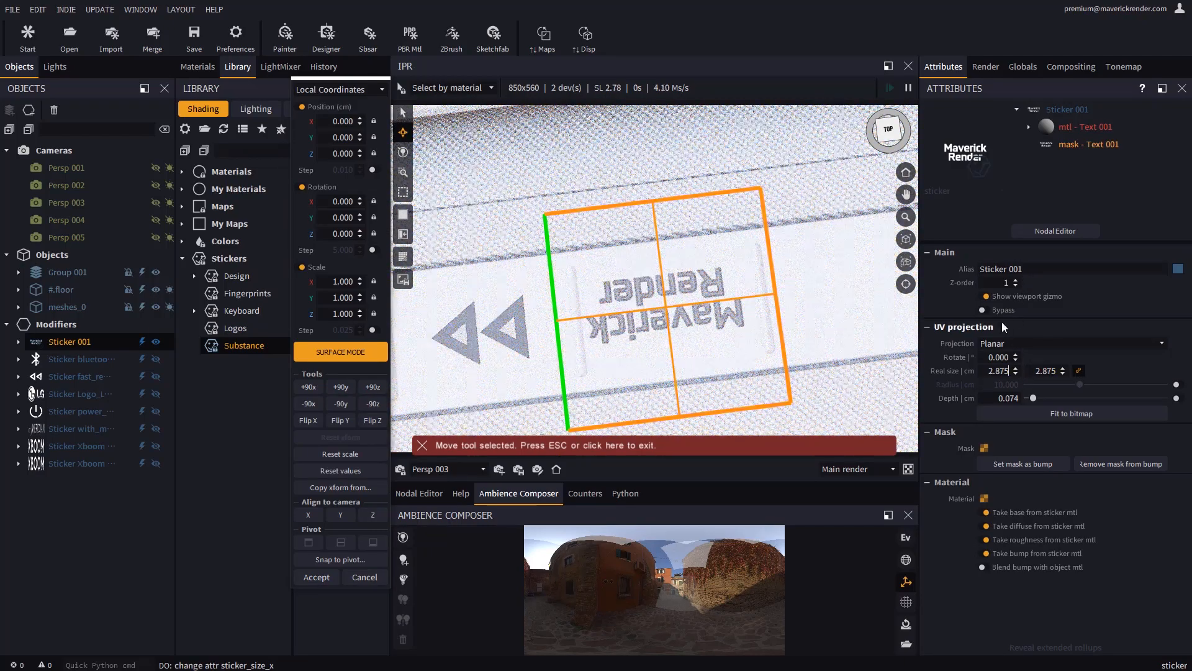
pyautogui.doubleClick(994, 357)
pyautogui.write('180')
pyautogui.press('Return')
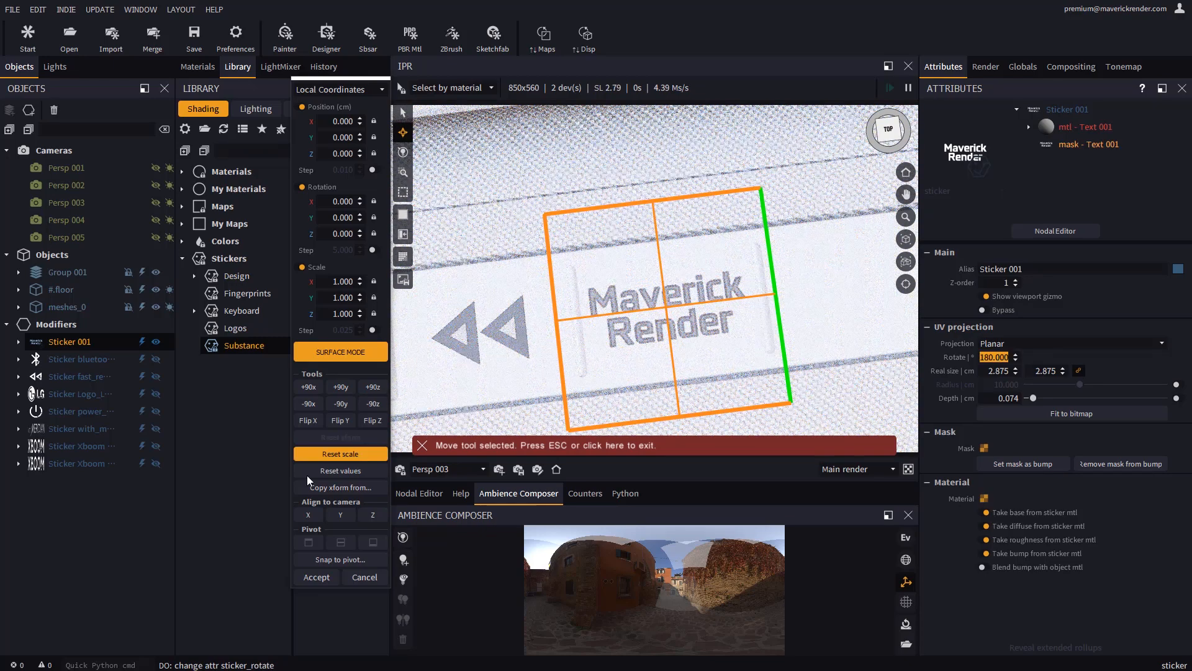
pyautogui.press('Escape')
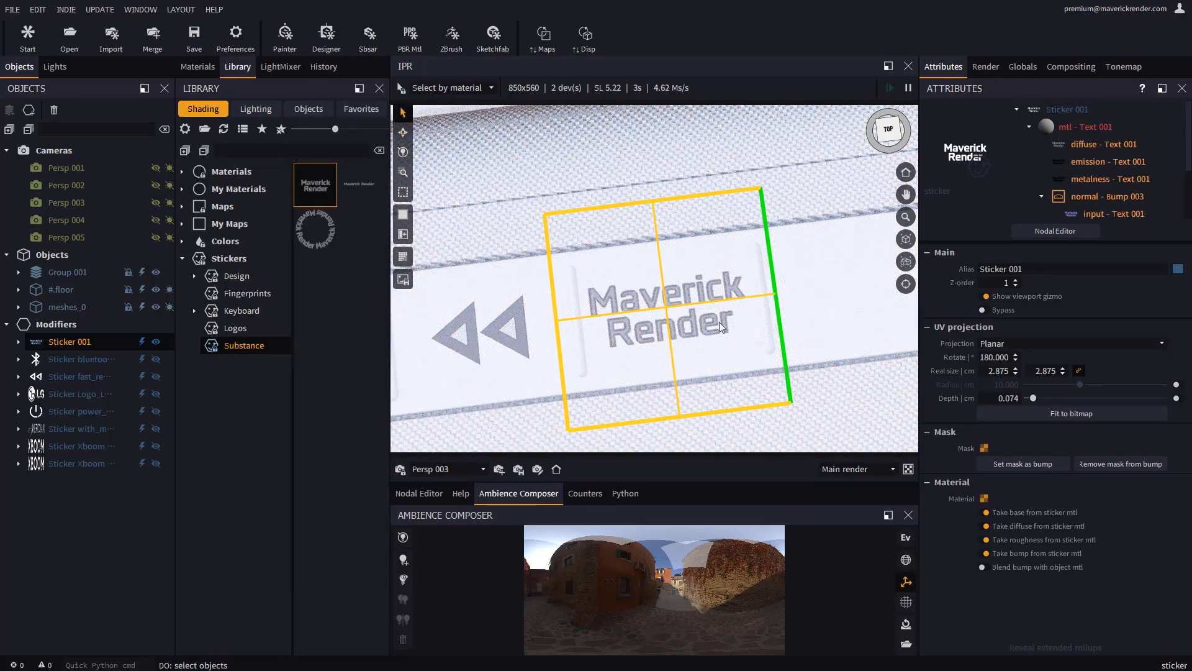
pyautogui.click(983, 297)
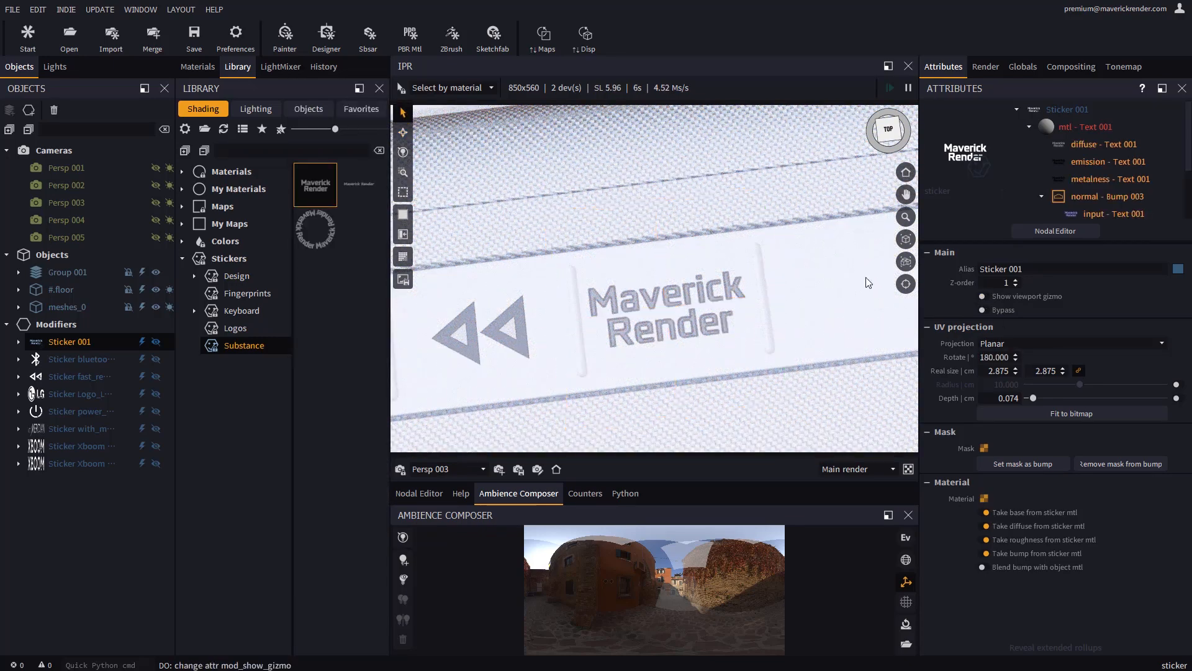
# - Change the text sticker's two lines to VOCAL and CLEAR, and shift the second line to a Y position of about 0.191
pyautogui.click(1097, 145)
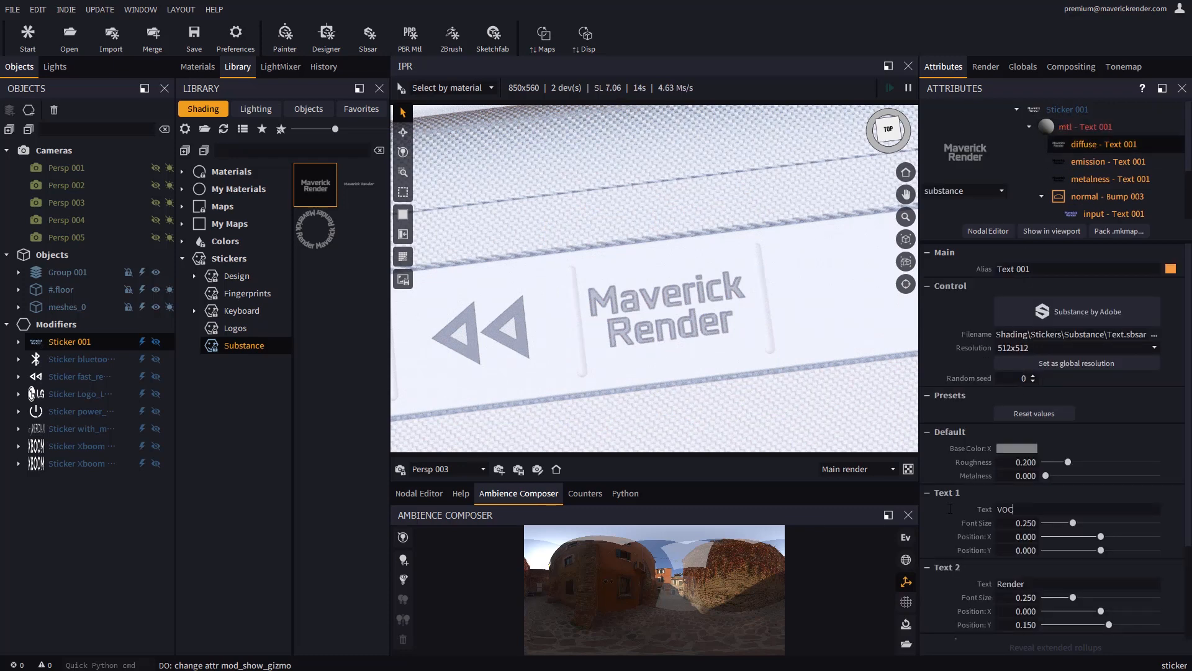
pyautogui.write('VOCAL')
pyautogui.press('Tab')
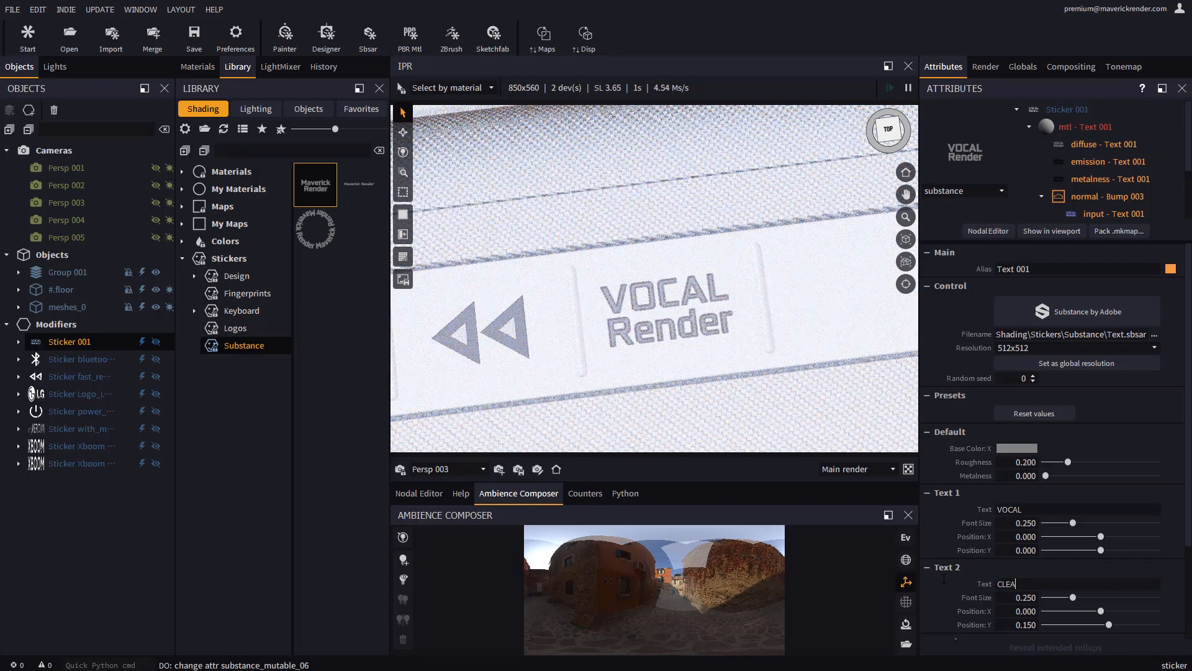
pyautogui.write('CLEAR')
pyautogui.press('Return')
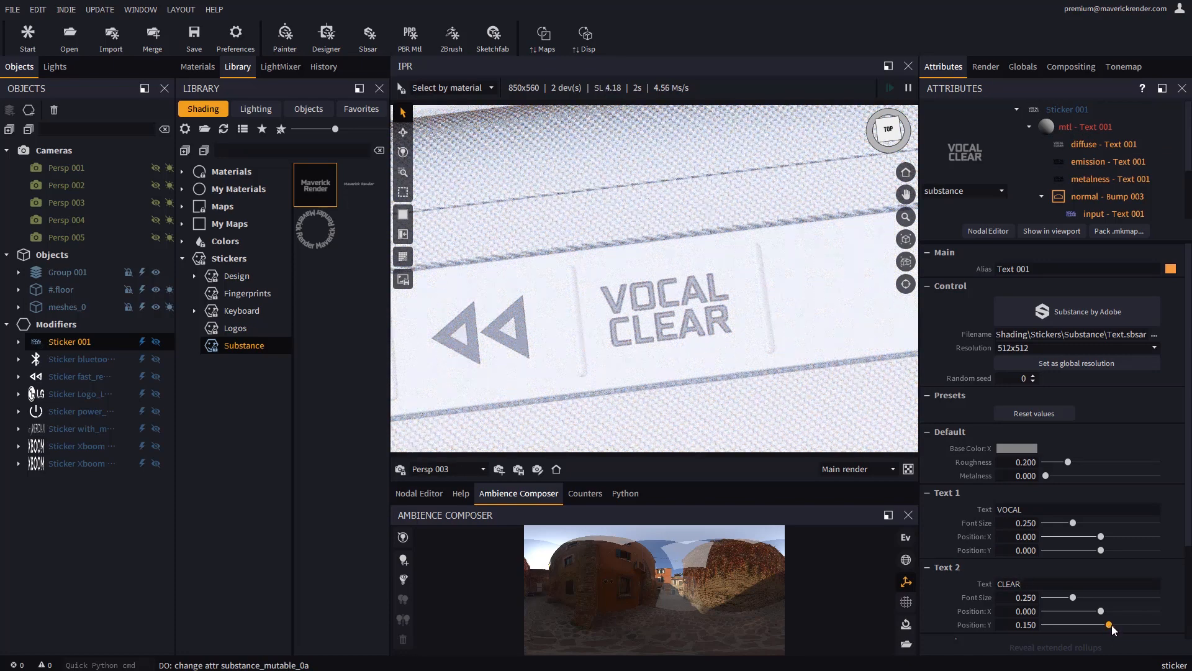
pyautogui.moveTo(1113, 629); pyautogui.dragTo(1117, 630)
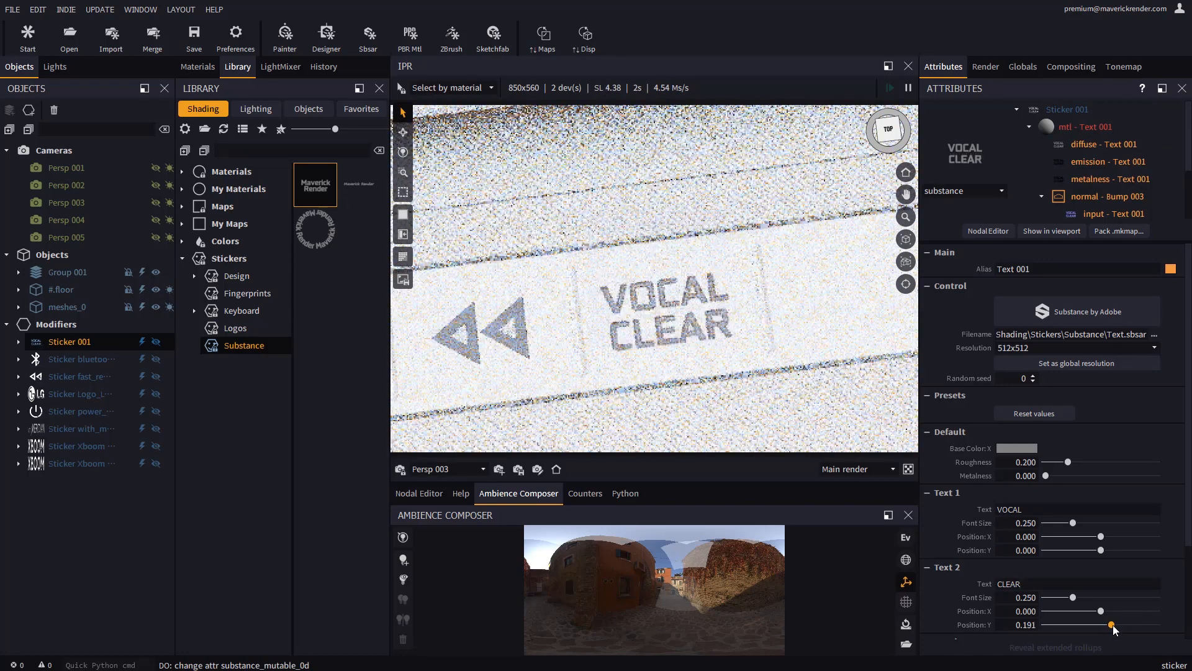
# - Reposition the VOCAL CLEAR sticker slightly with the Move tool to centre it on its button
pyautogui.click(1056, 113)
pyautogui.press('m')
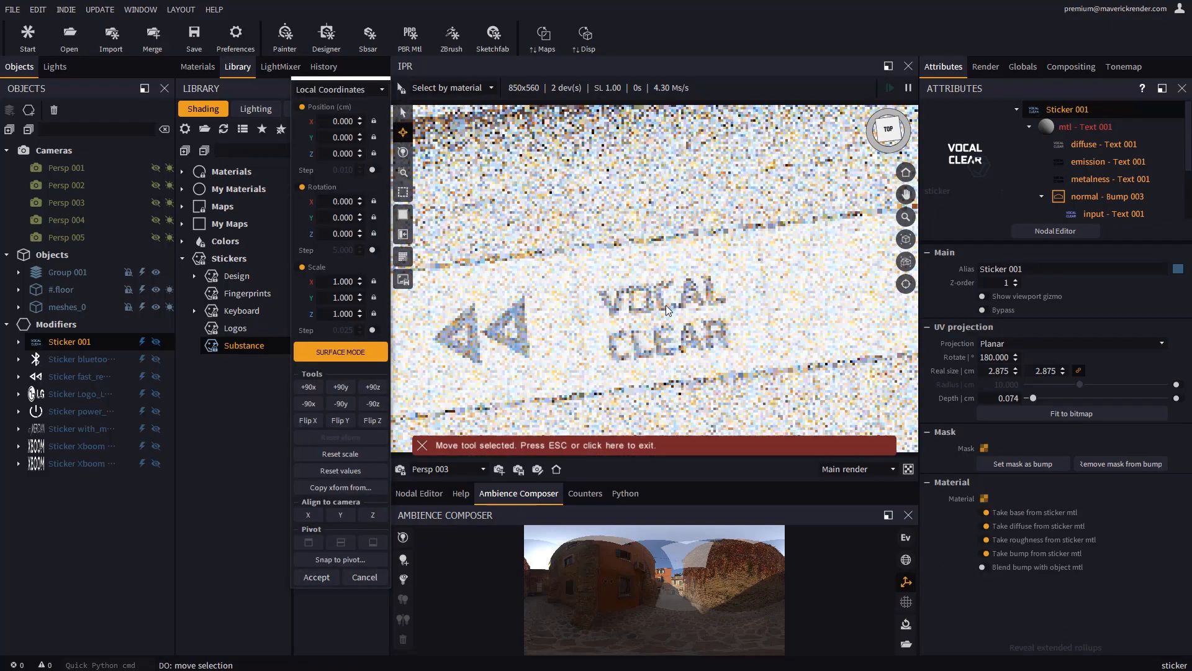
pyautogui.click(329, 573)
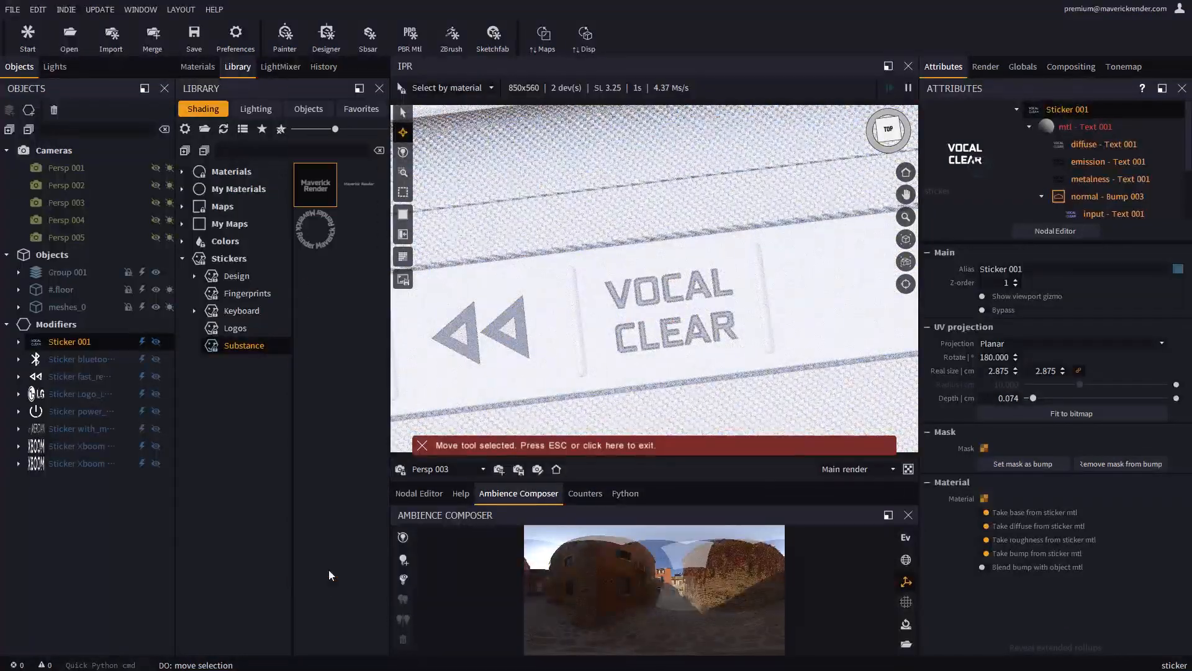
pyautogui.press('Escape')
# - Lower the VOCAL CLEAR text's bevel smoothing to about 0.265 and darken its base colour to an HSV value of 104
pyautogui.click(1096, 144)
pyautogui.scroll(-3, 1157, 523)
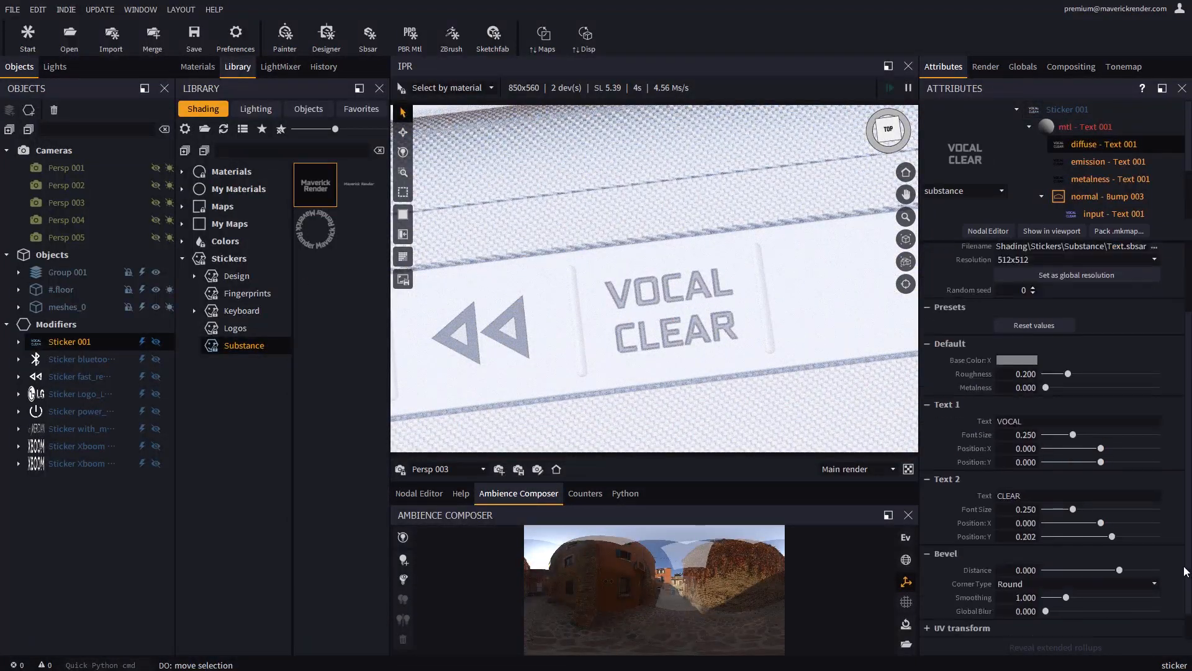
pyautogui.moveTo(1067, 593); pyautogui.dragTo(1050, 593)
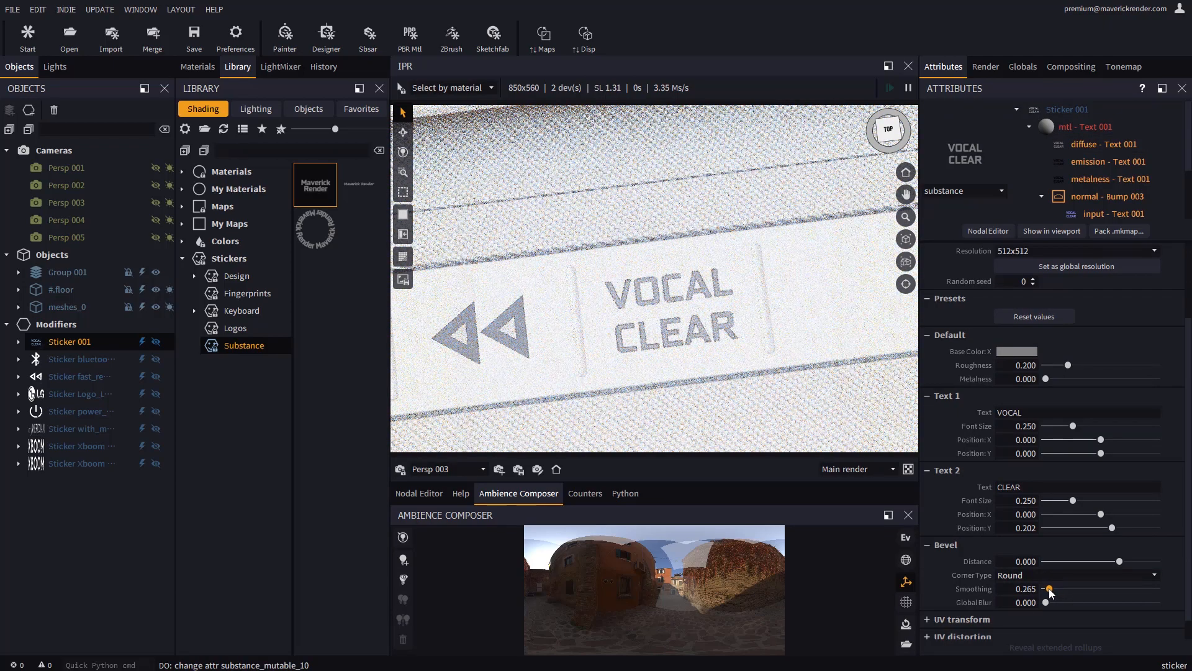
pyautogui.click(1019, 352)
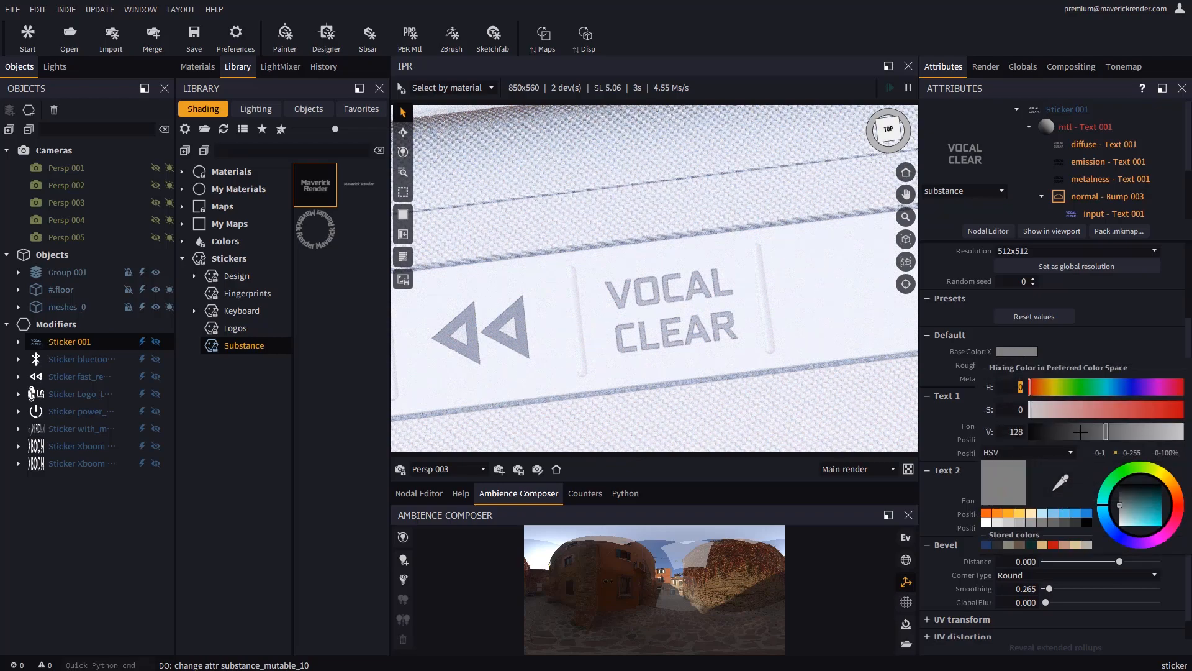
pyautogui.moveTo(1081, 433); pyautogui.dragTo(1092, 432)
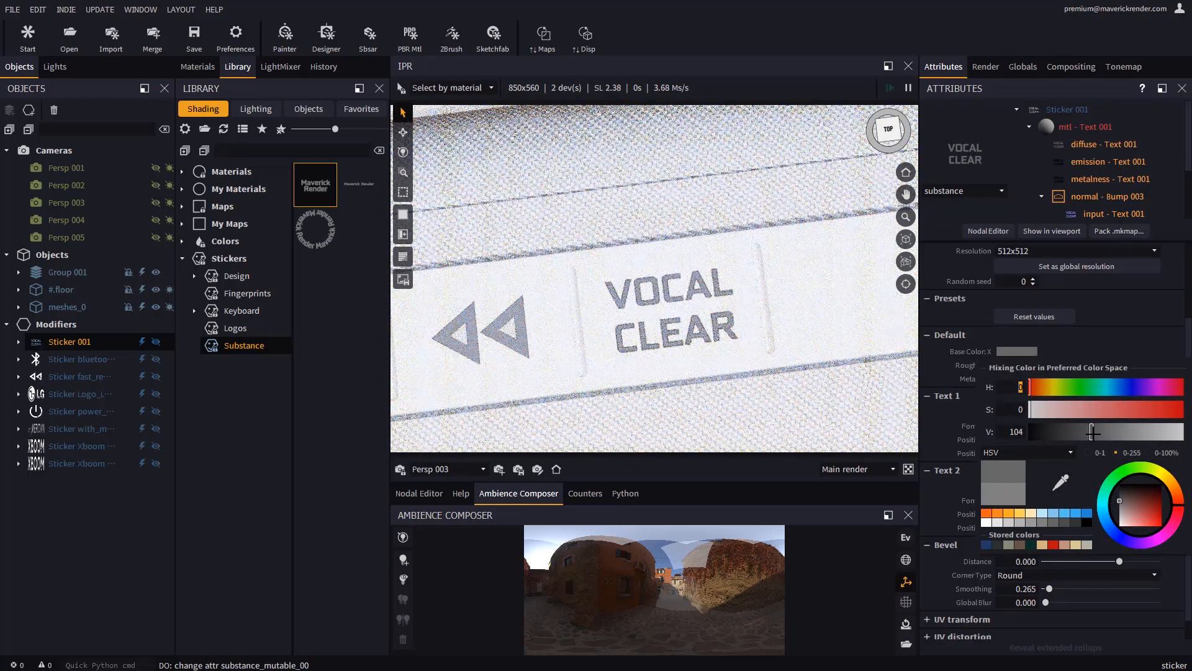
pyautogui.click(939, 317)
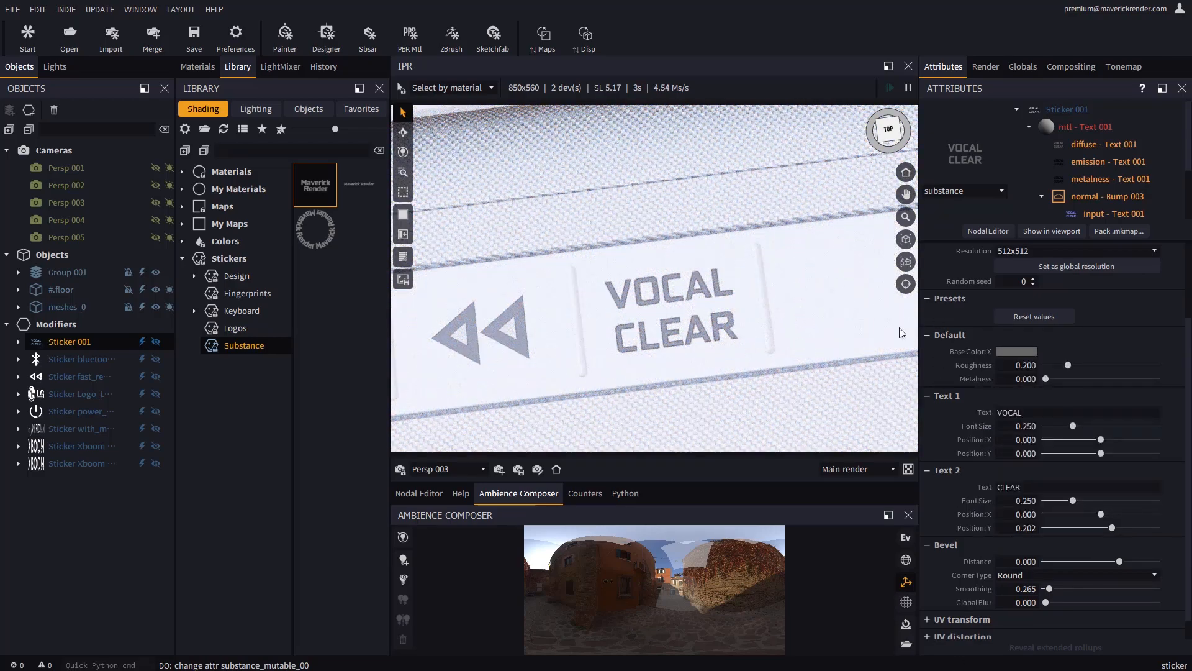
# - Review the stickers on the whole speaker, and check the finished renders from Xboom_cam1b.png to Xboom_cam5.png in the image viewer
pyautogui.keyDown('alt'); pyautogui.moveTo(586, 345); pyautogui.dragTo(682, 306); pyautogui.keyUp('alt')
pyautogui.scroll(-4, 633, 323)
pyautogui.scroll(-5, 652, 316)
pyautogui.scroll(-2, 652, 315)
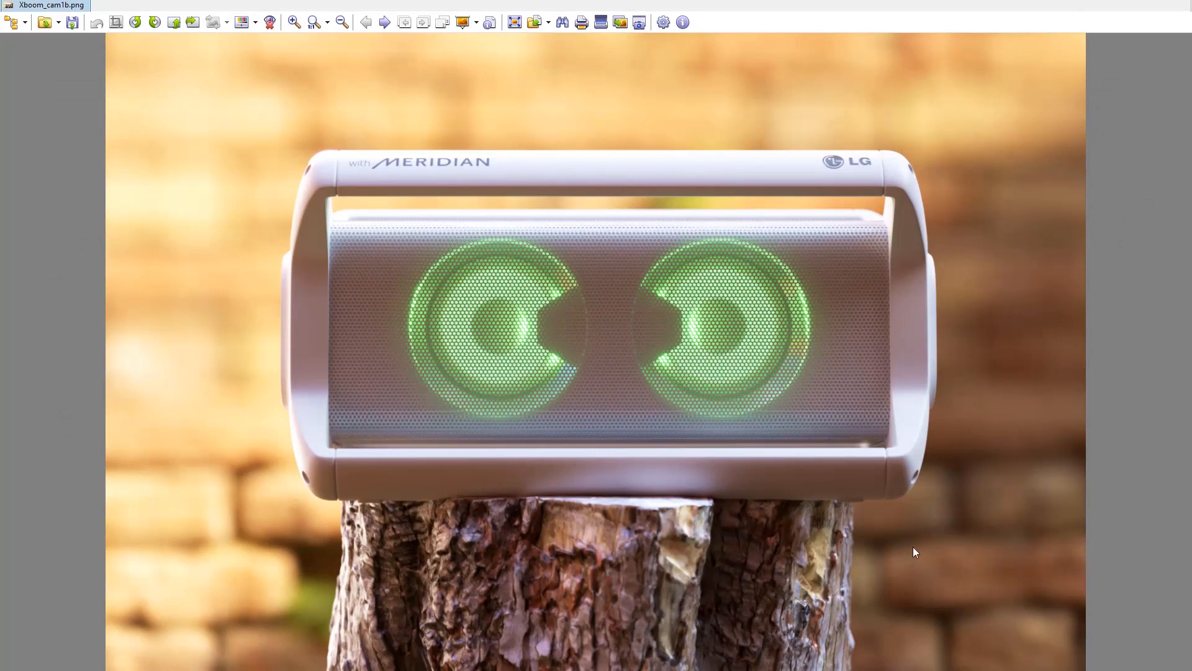
pyautogui.press('pagedown')
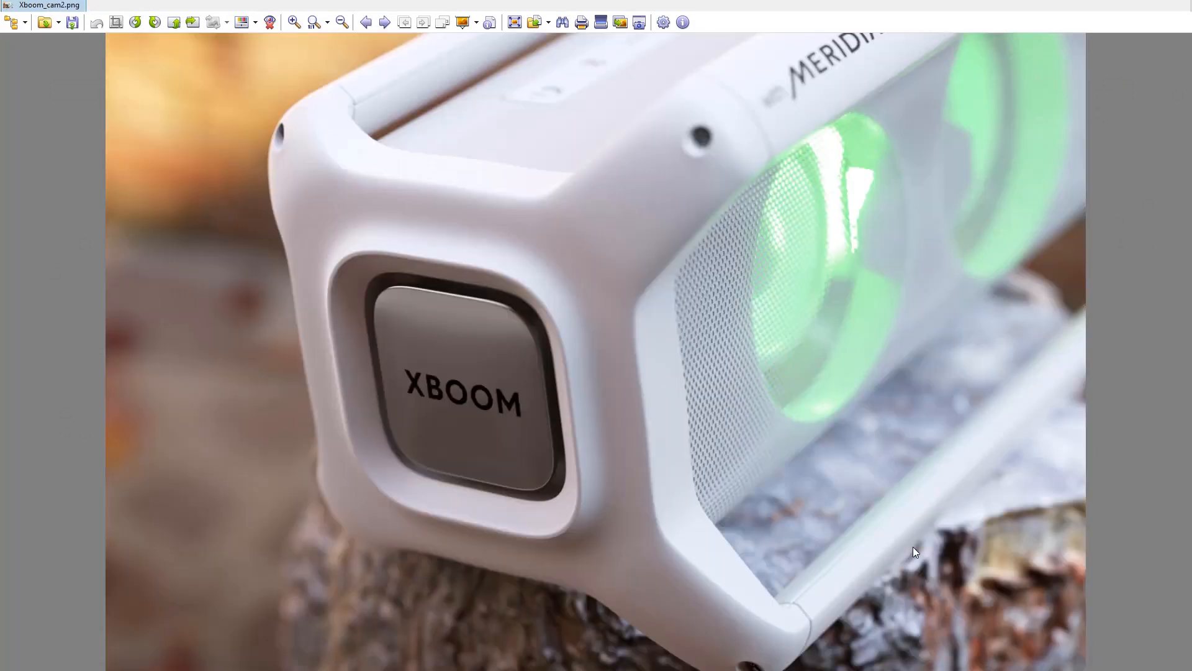
pyautogui.press('pagedown')
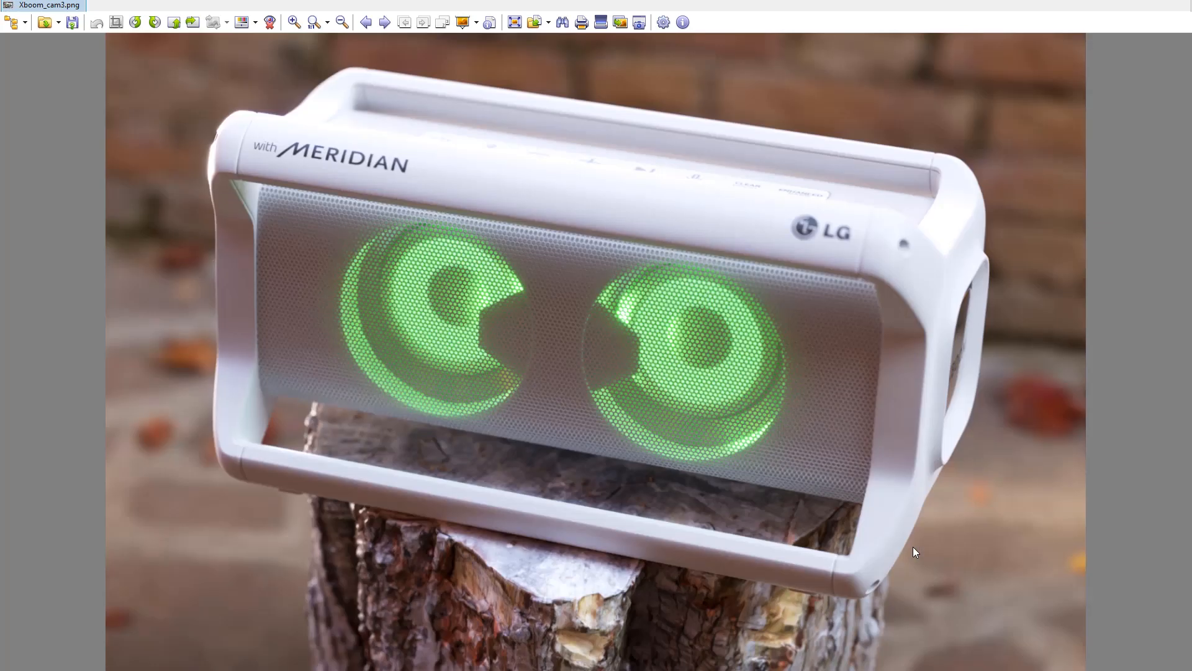
pyautogui.press('pagedown')
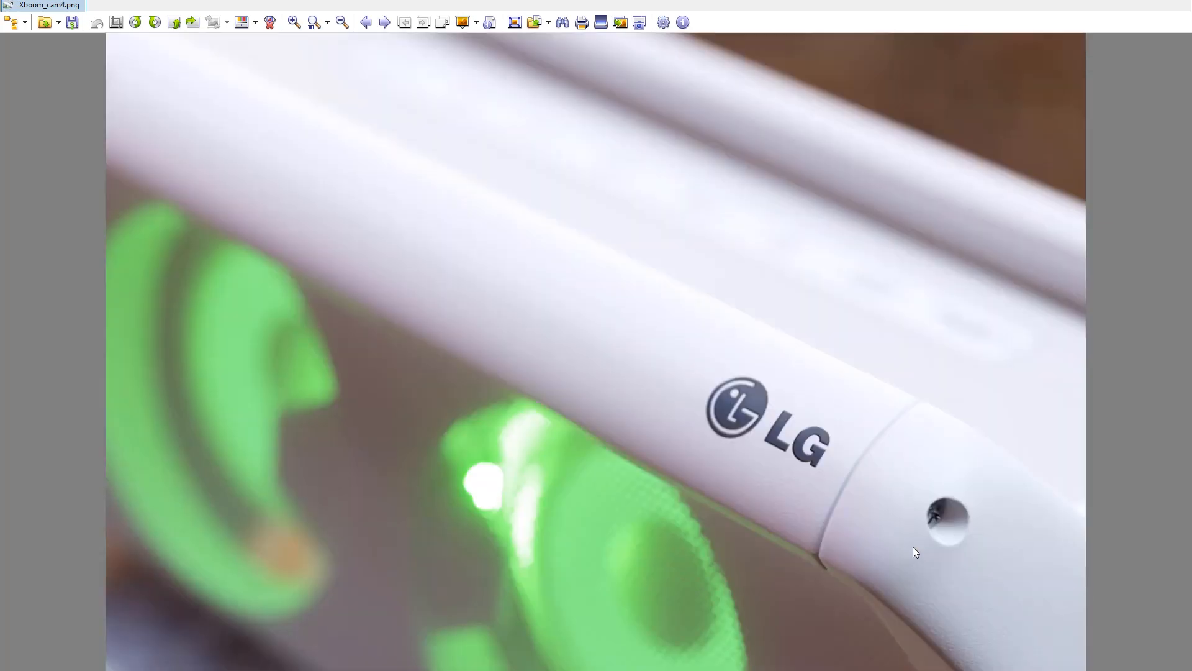
pyautogui.press('pagedown')
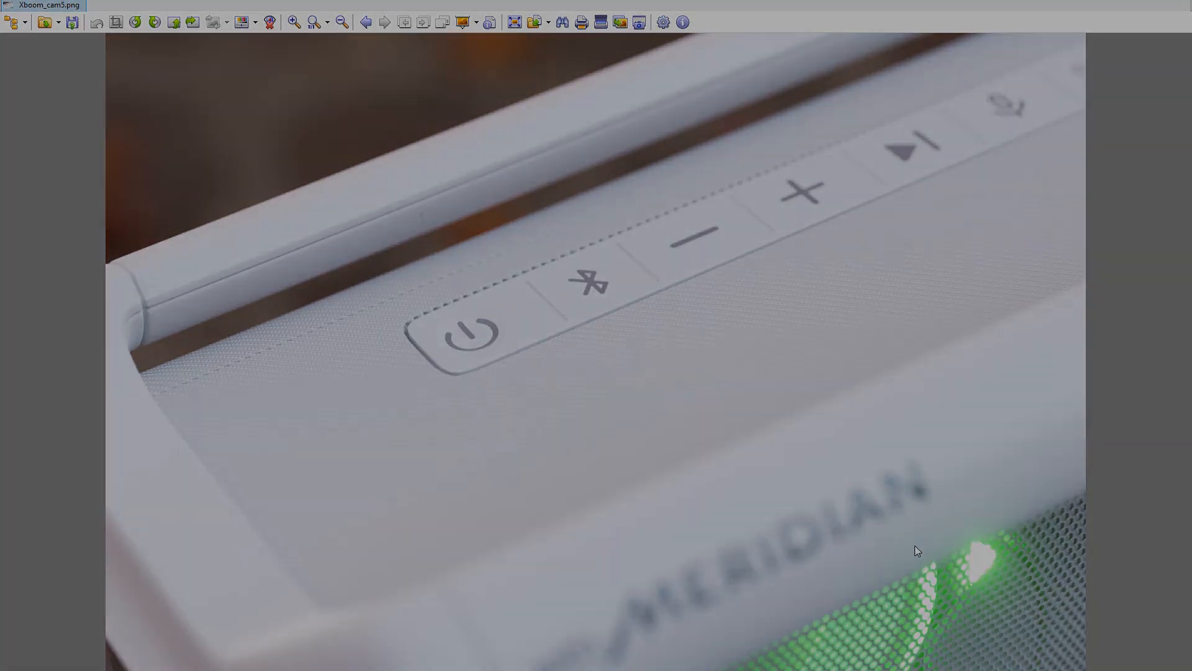